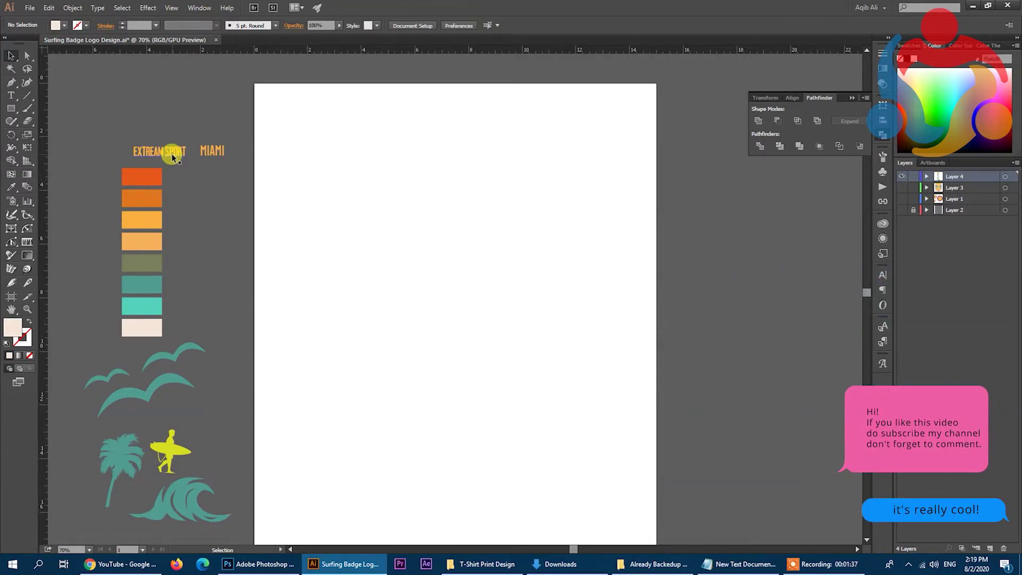
Draw a large pale peach circle and centre it horizontally on the artboard.
click(11, 109)
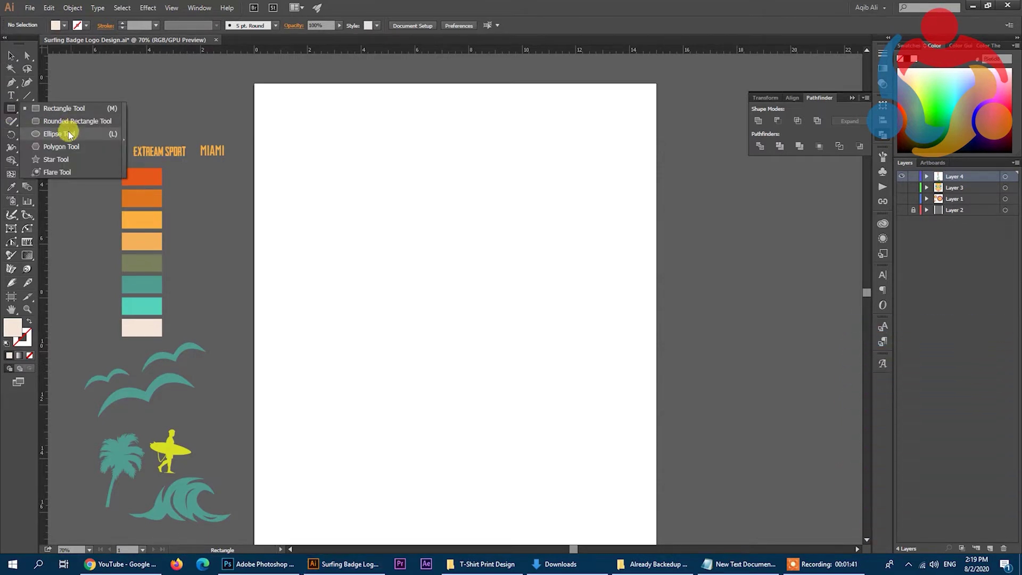
drag(11, 112, 65, 130)
click(66, 130)
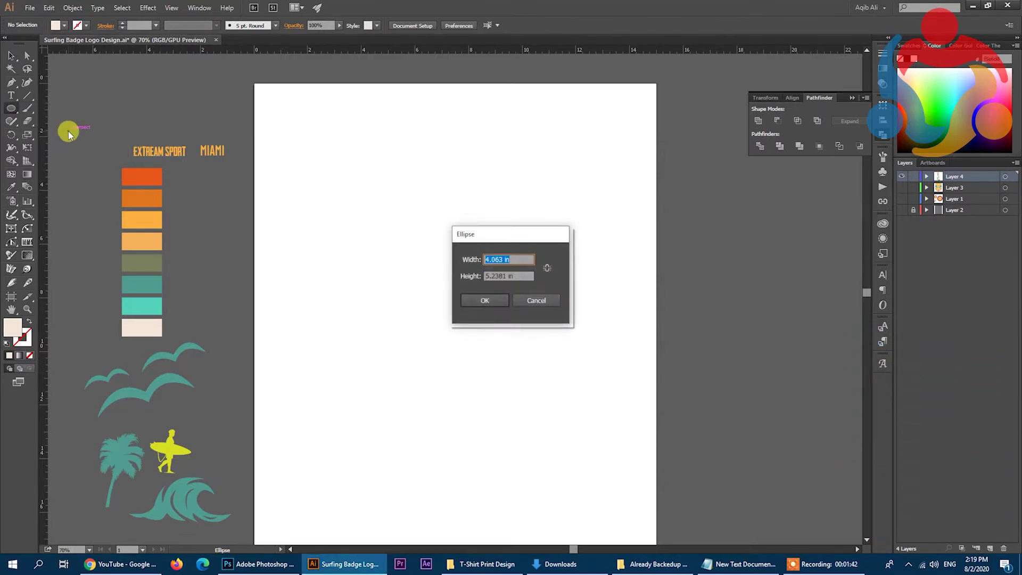
click(525, 297)
drag(326, 148, 589, 479)
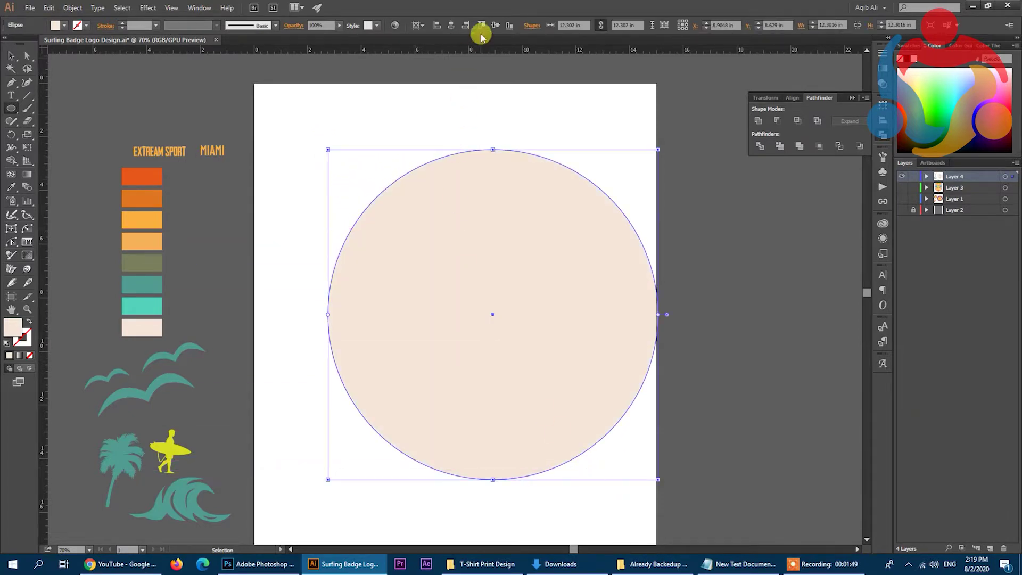
click(453, 24)
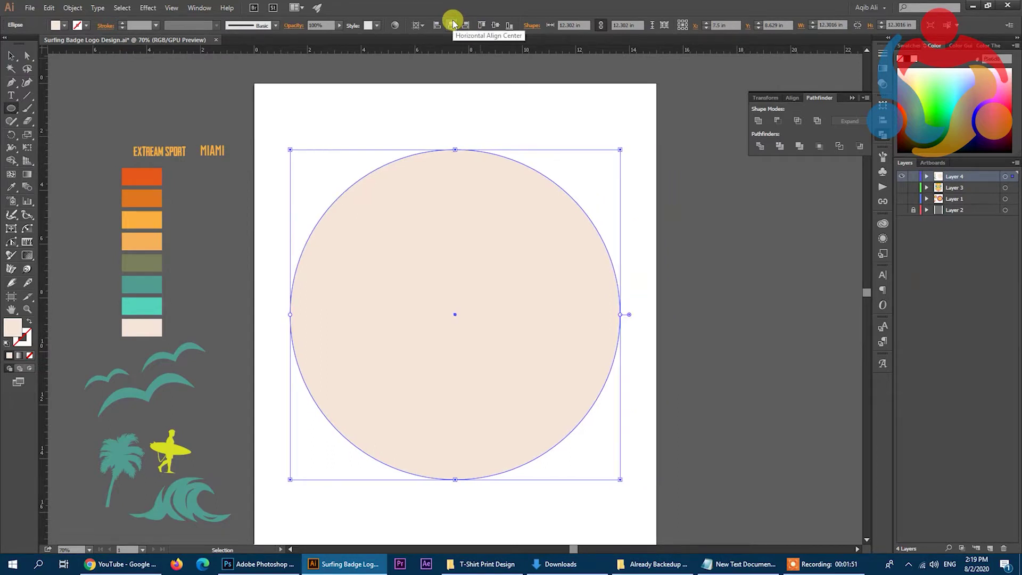
Move the circle up near the artboard top and enlarge it to about 13 inches.
click(10, 55)
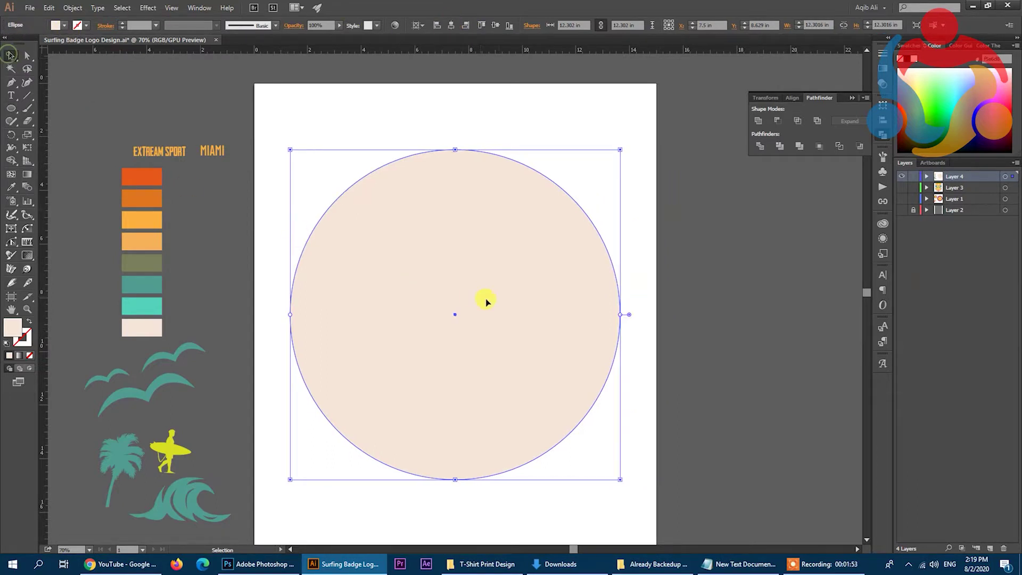
key(ctrl+0)
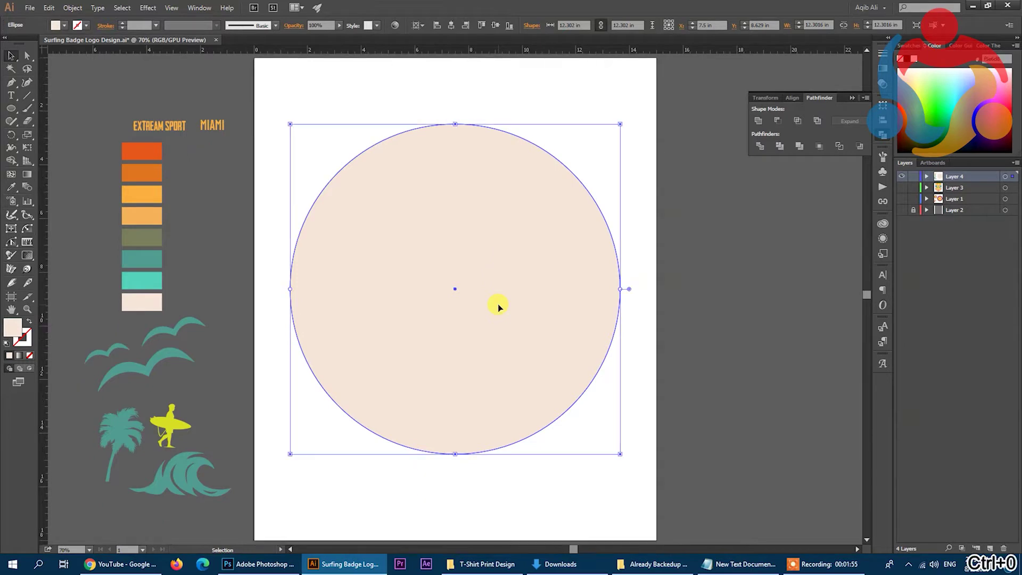
drag(498, 307, 498, 257)
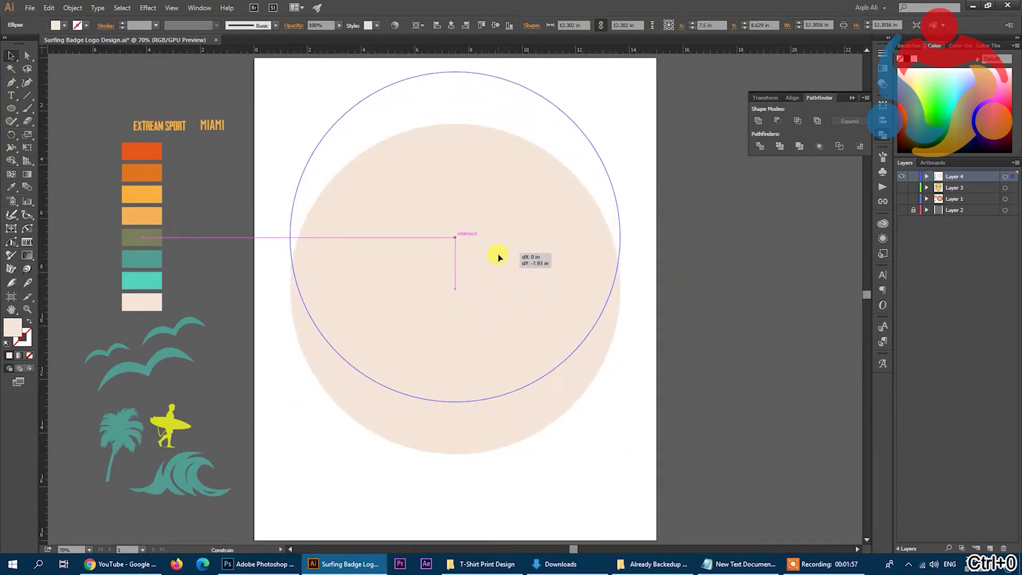
drag(499, 257, 498, 256)
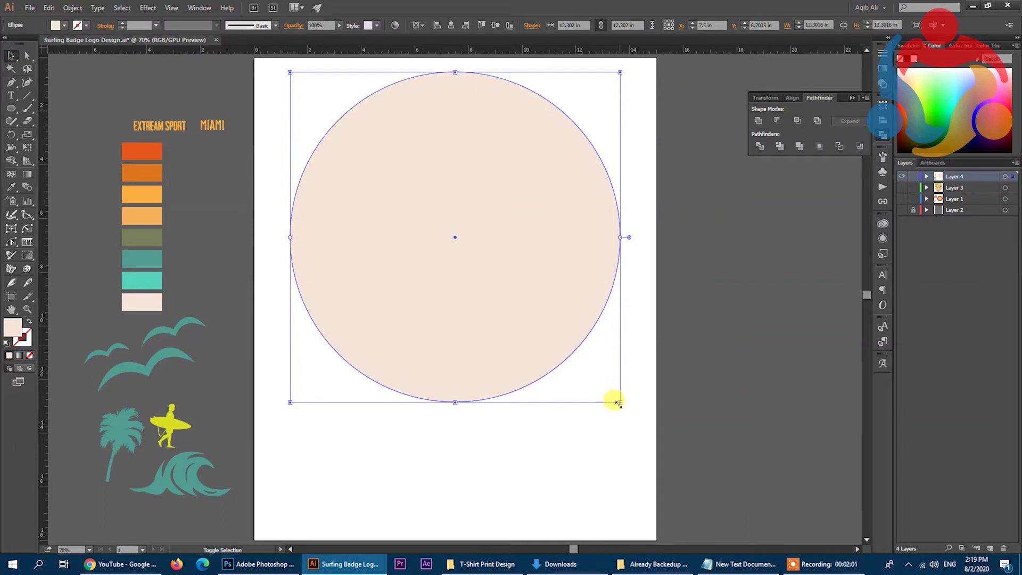
drag(620, 400, 627, 414)
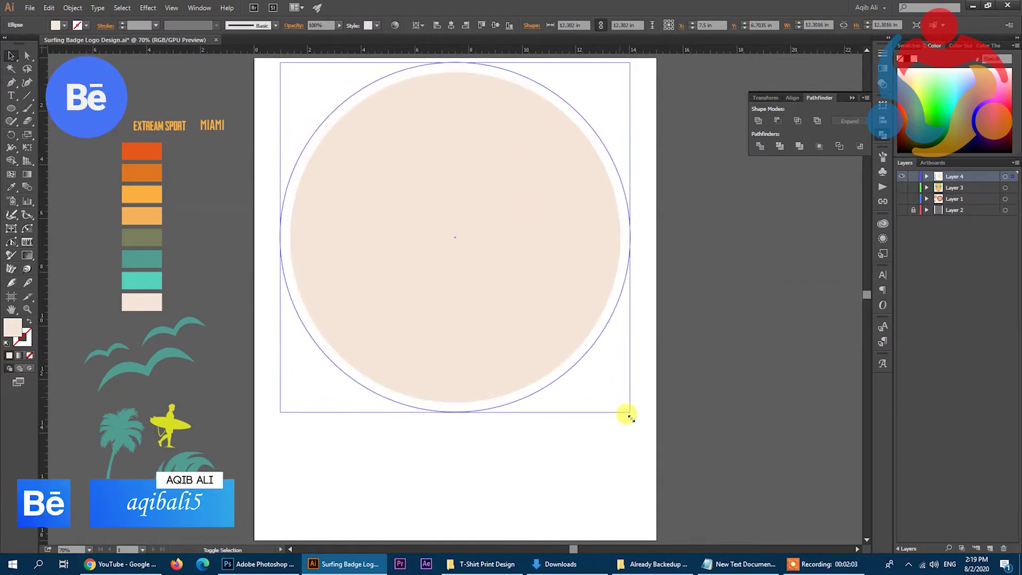
click(699, 371)
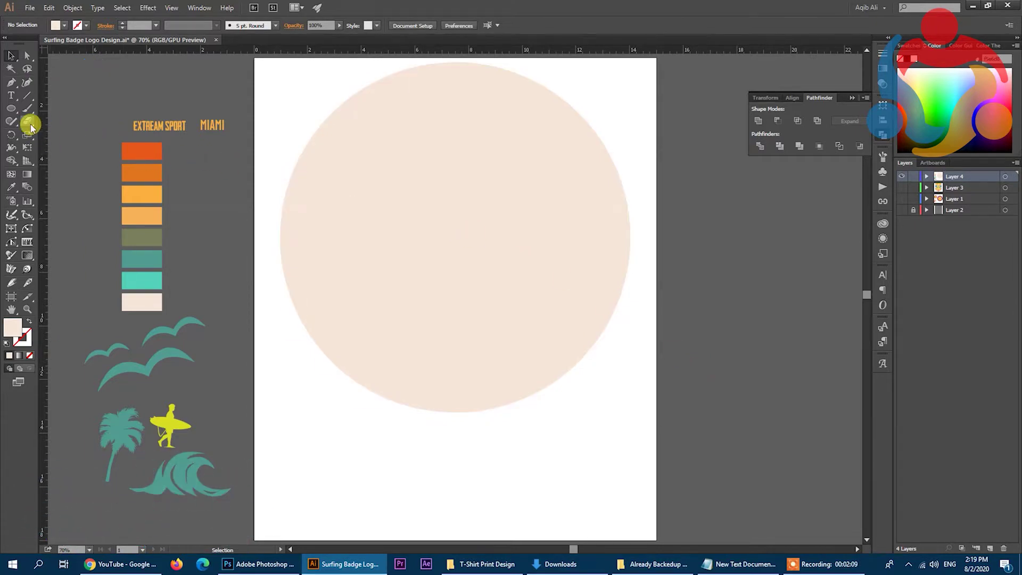
Draw a long thin orange bar and centre it horizontally on the circle.
click(13, 111)
drag(16, 116, 34, 109)
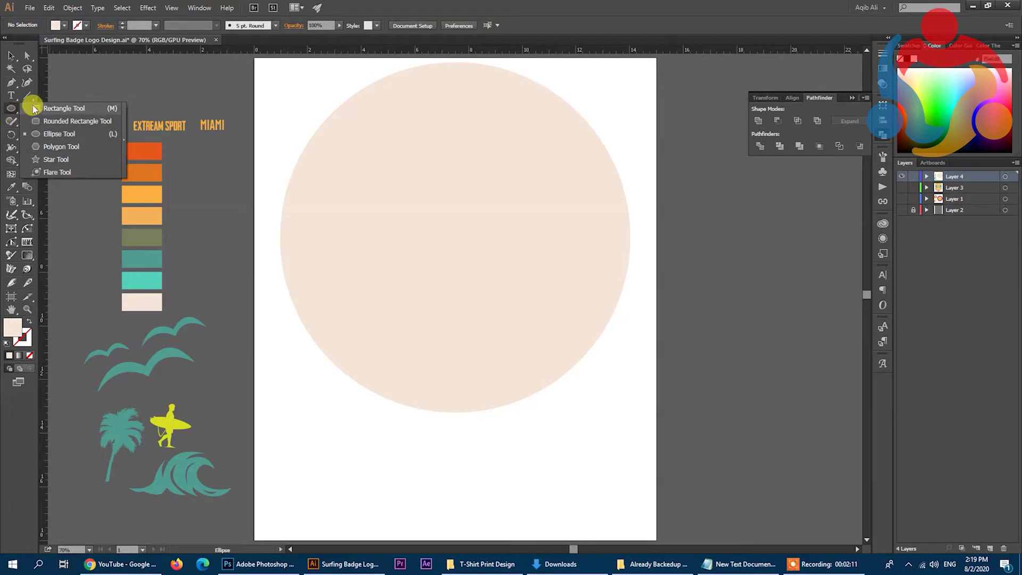
click(35, 109)
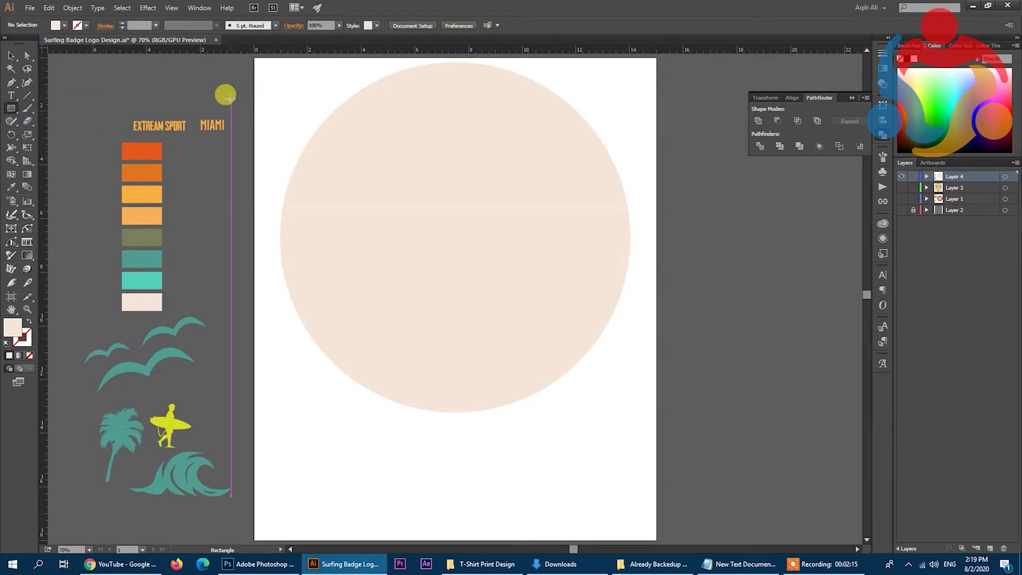
mouse_move(231, 99)
mouse_down()
mouse_move(280, 116)
mouse_move(565, 89)
mouse_move(714, 108)
mouse_move(727, 100)
mouse_up()
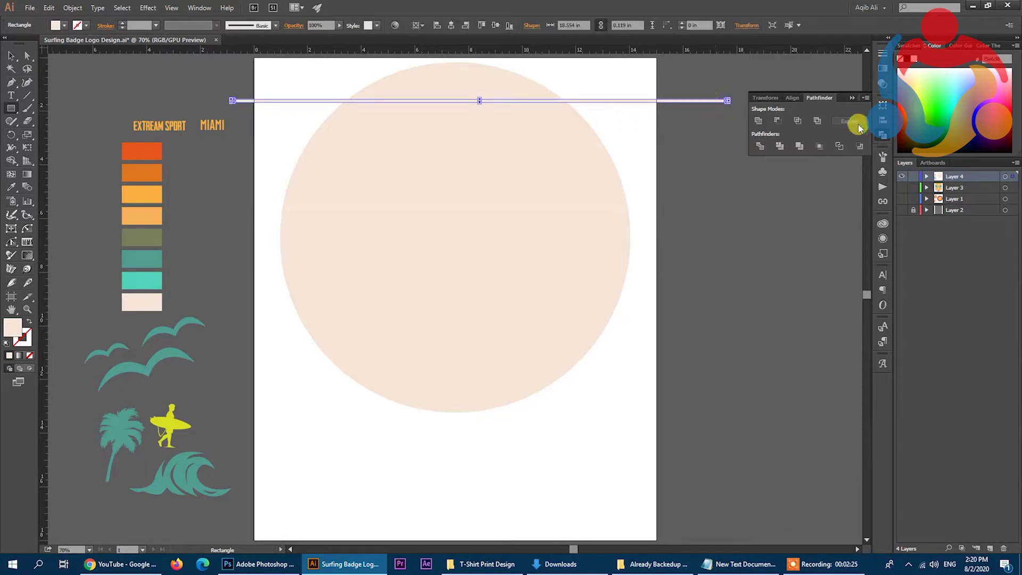
click(11, 186)
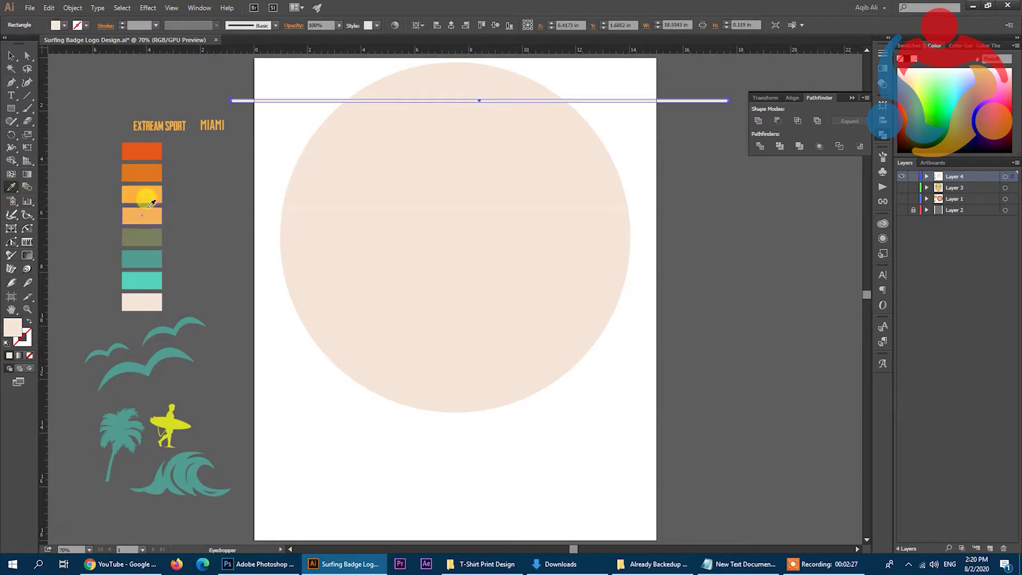
click(148, 201)
click(11, 55)
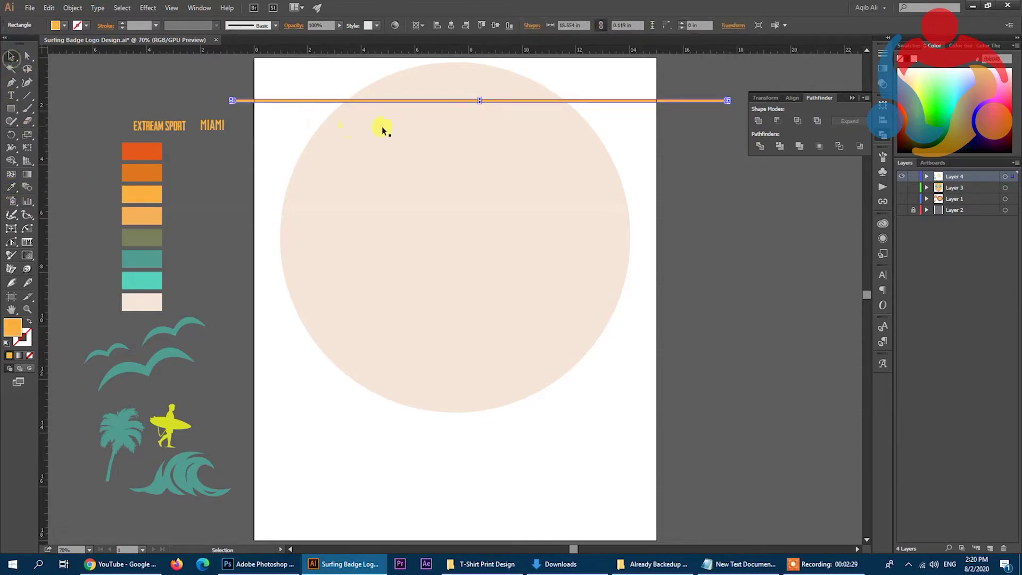
shift+click(382, 130)
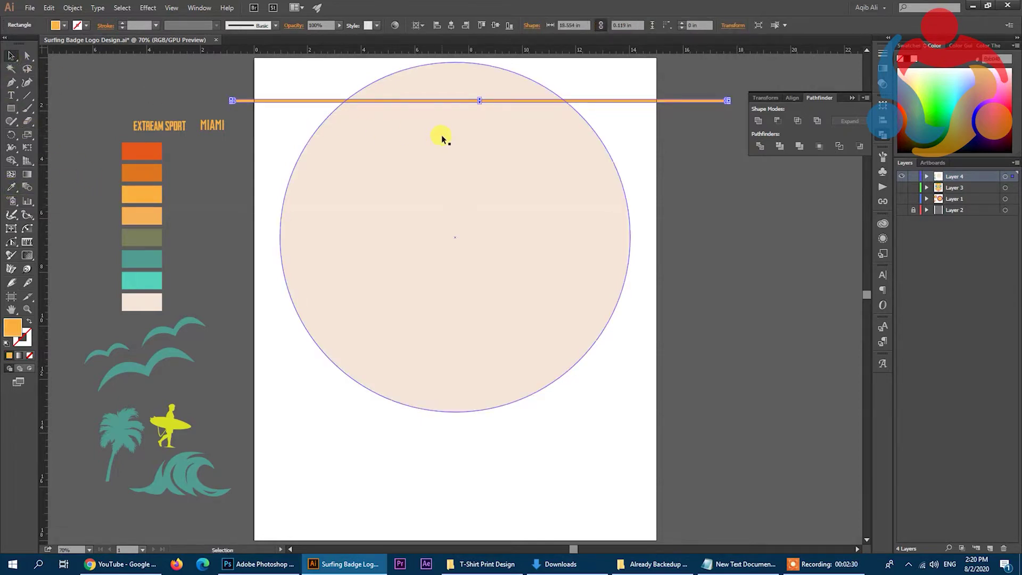
click(456, 27)
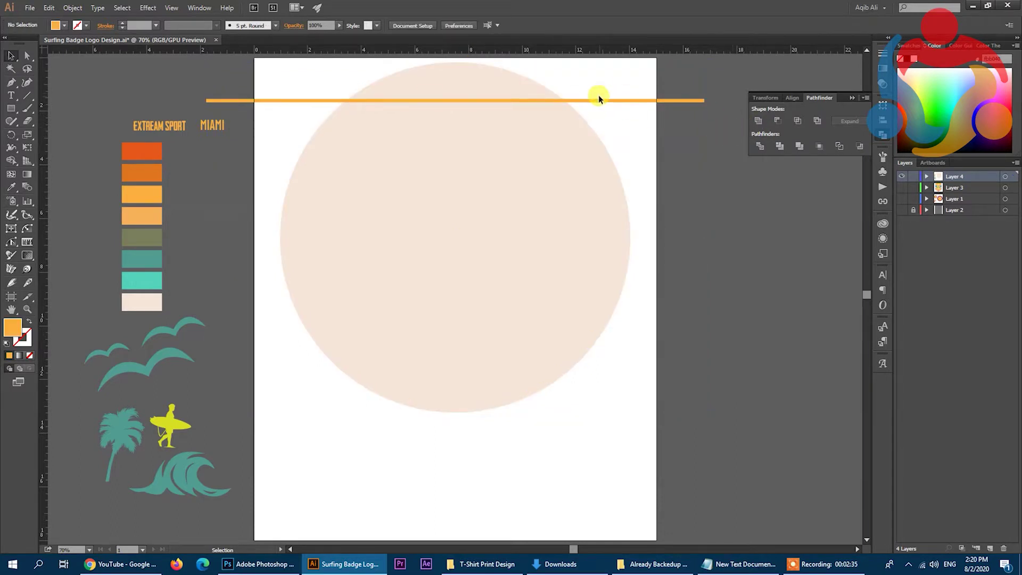
Duplicate the bar into seven stripes spaced 1.71 in apart and group them.
drag(595, 100, 603, 145)
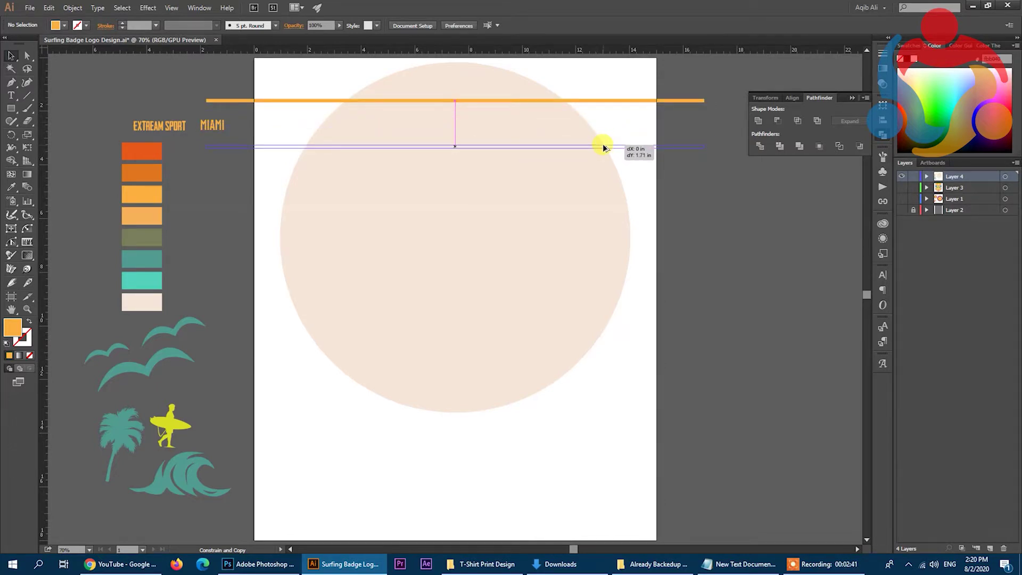
drag(604, 147, 603, 147)
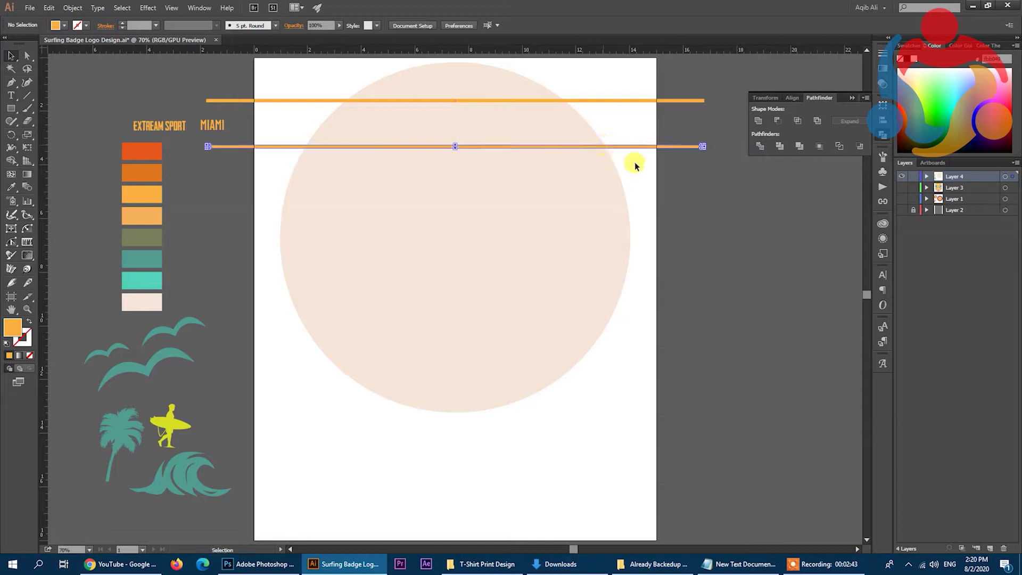
key(ctrl+d)
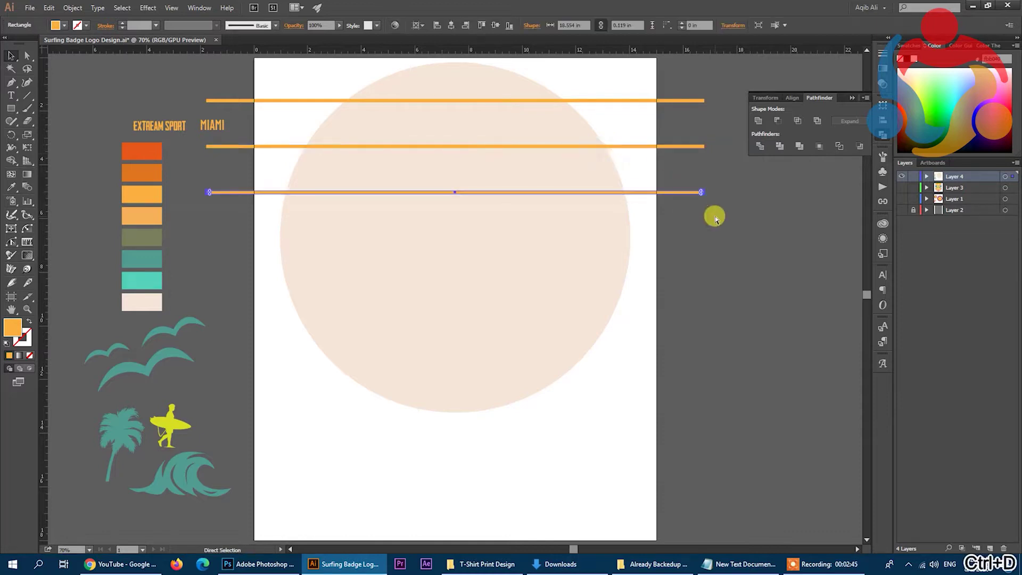
key(ctrl+d)
key(ctrl+d)
key(ctrl+d)
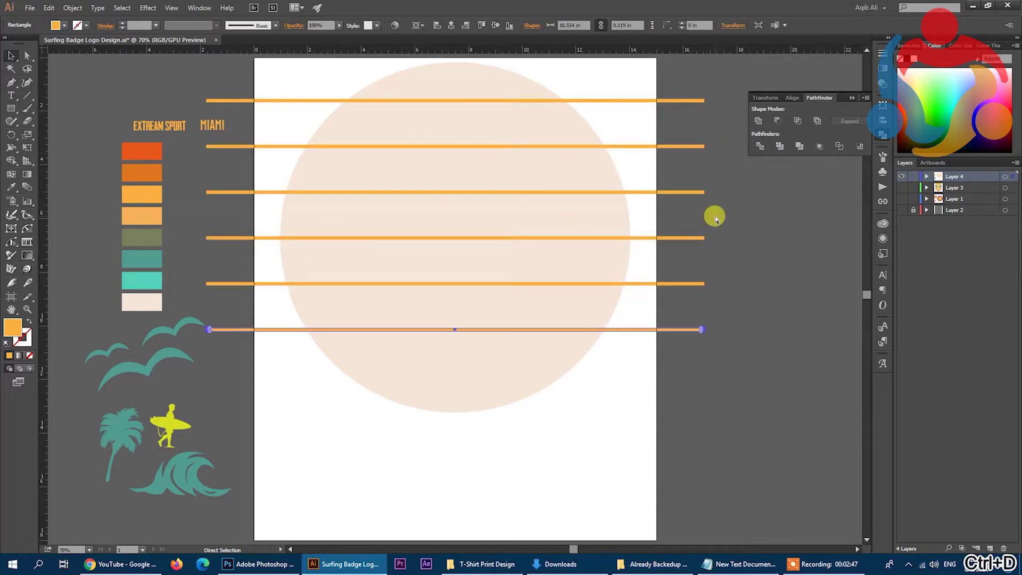
key(ctrl+d)
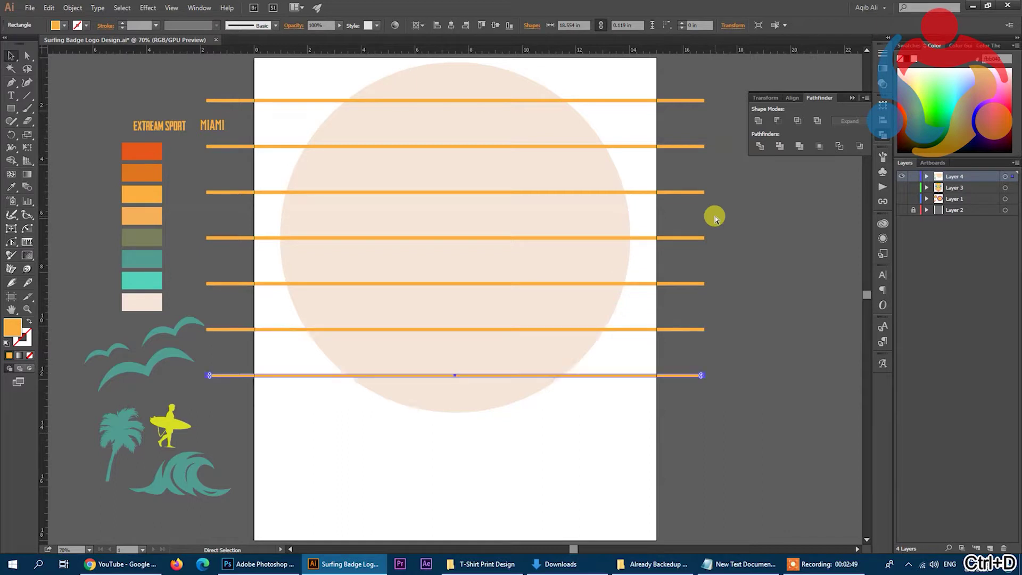
key(v)
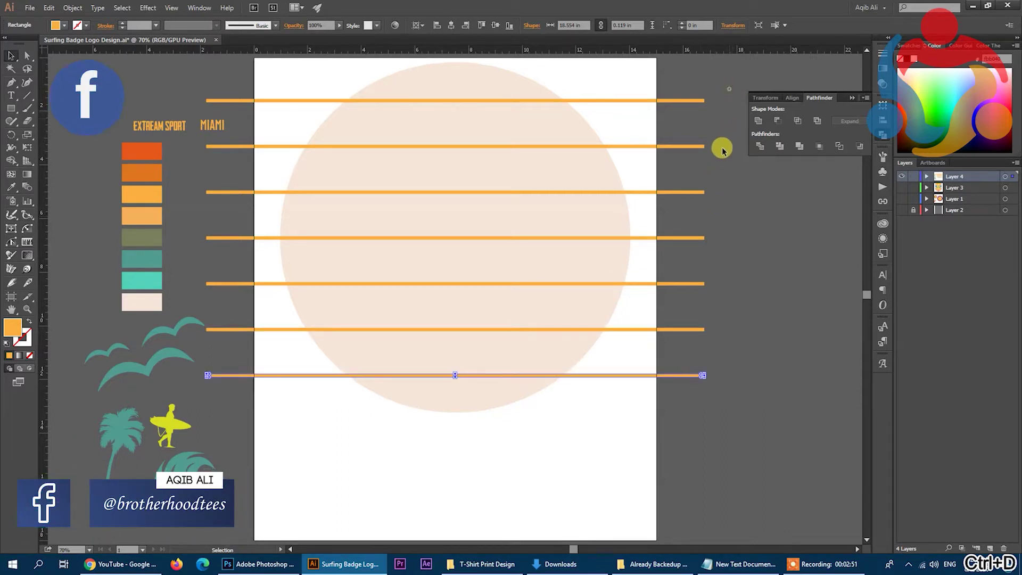
key(ctrl+a)
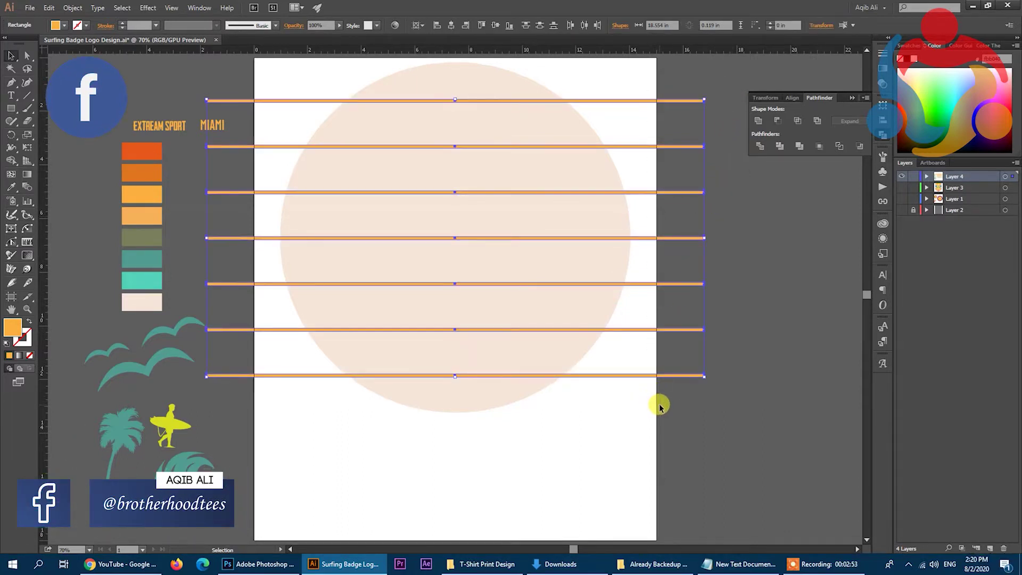
key(ctrl+g)
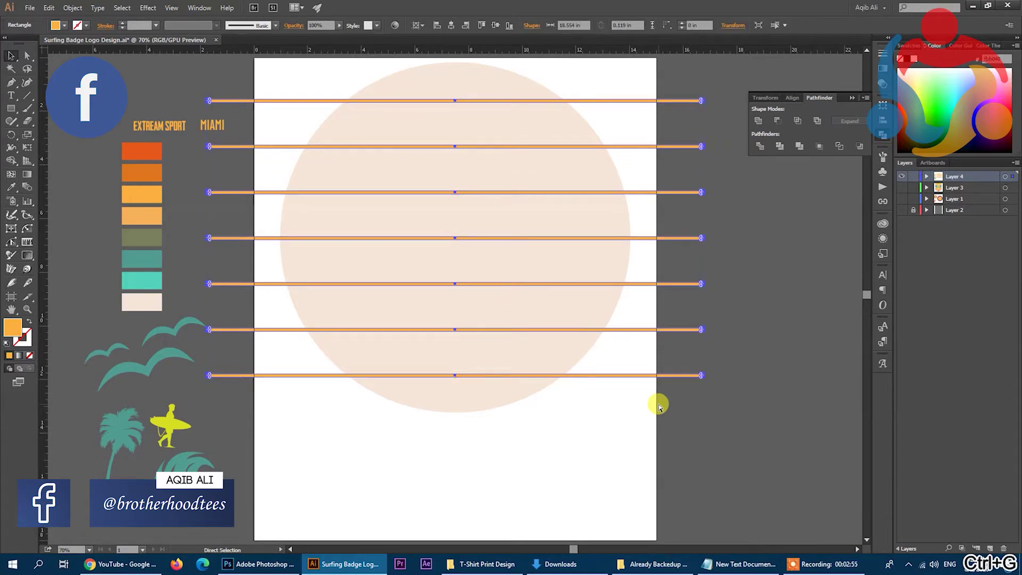
Centre the stripe group vertically on the peach circle.
click(495, 25)
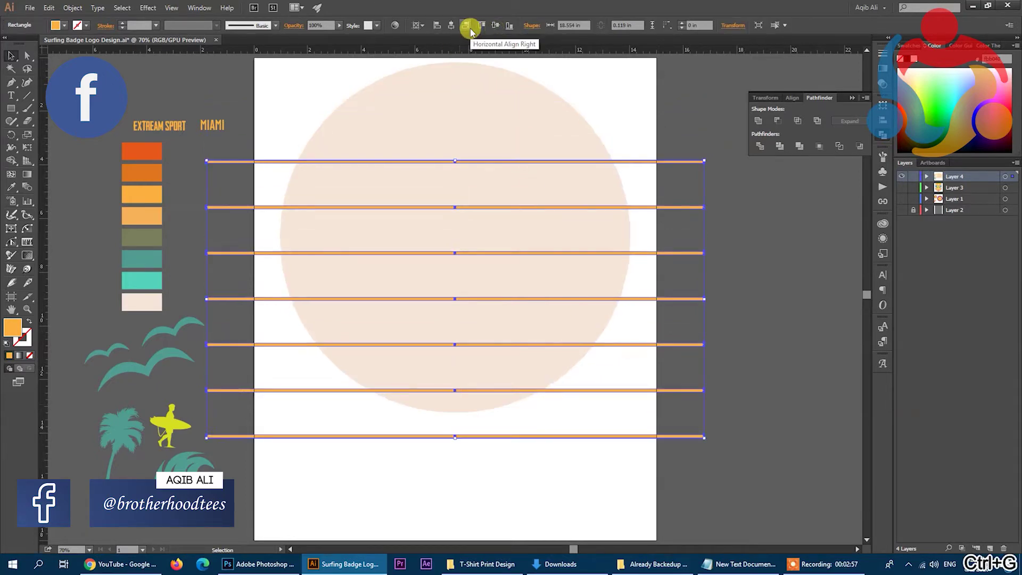
shift+click(458, 84)
click(461, 88)
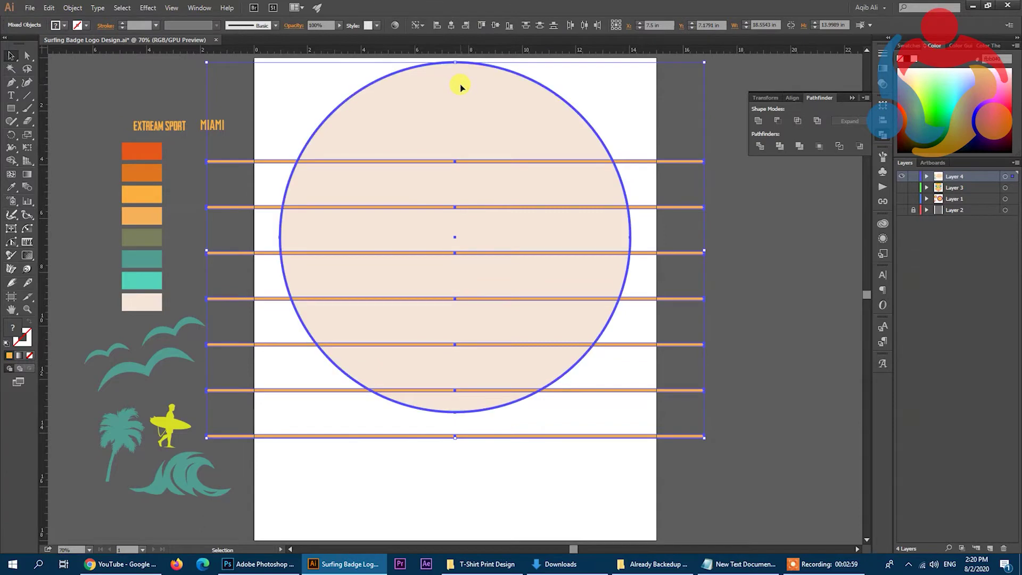
click(494, 25)
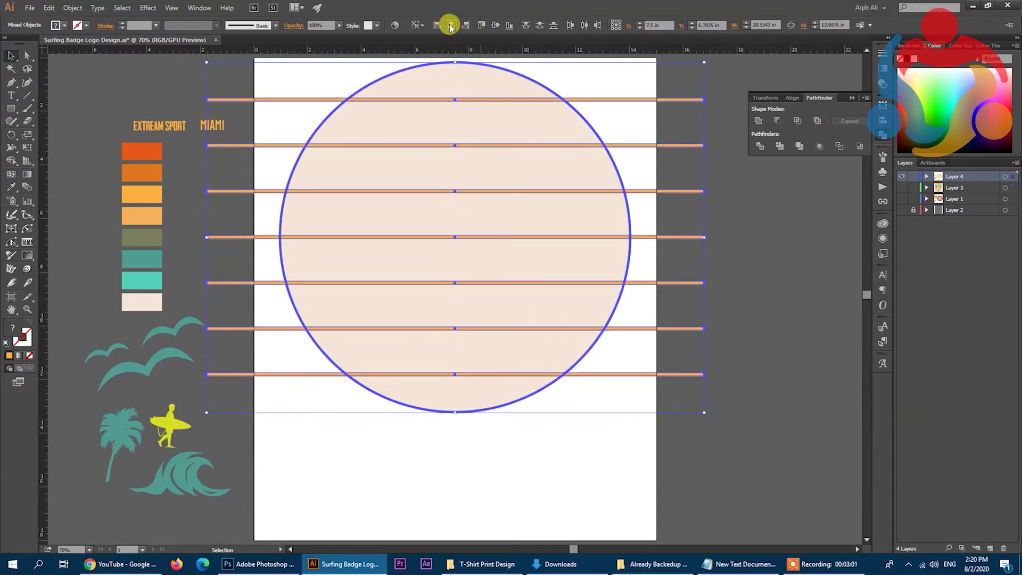
click(758, 266)
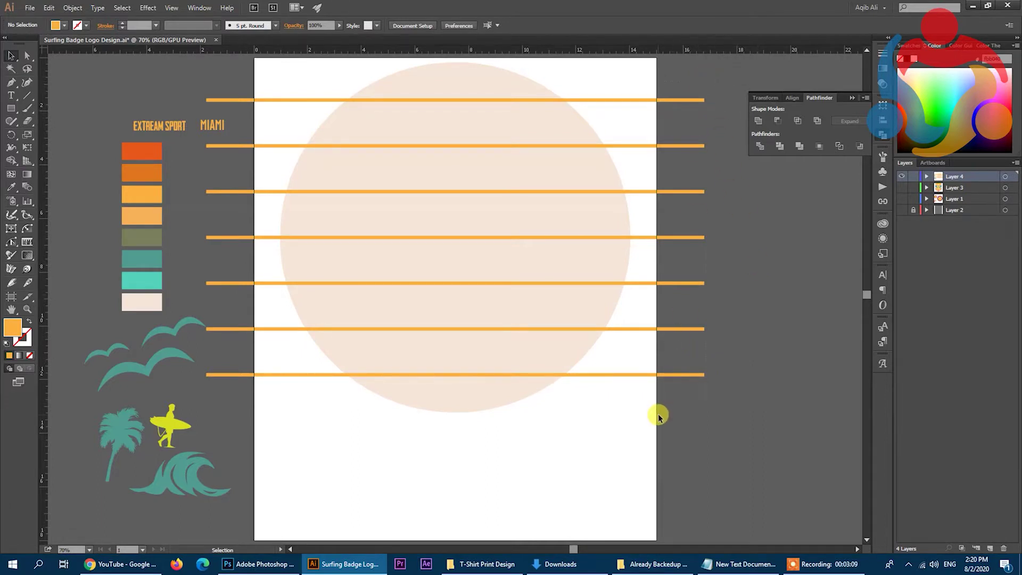
Subtract the stripes from the circle with Minus Front and ungroup the resulting slices.
drag(705, 77, 557, 361)
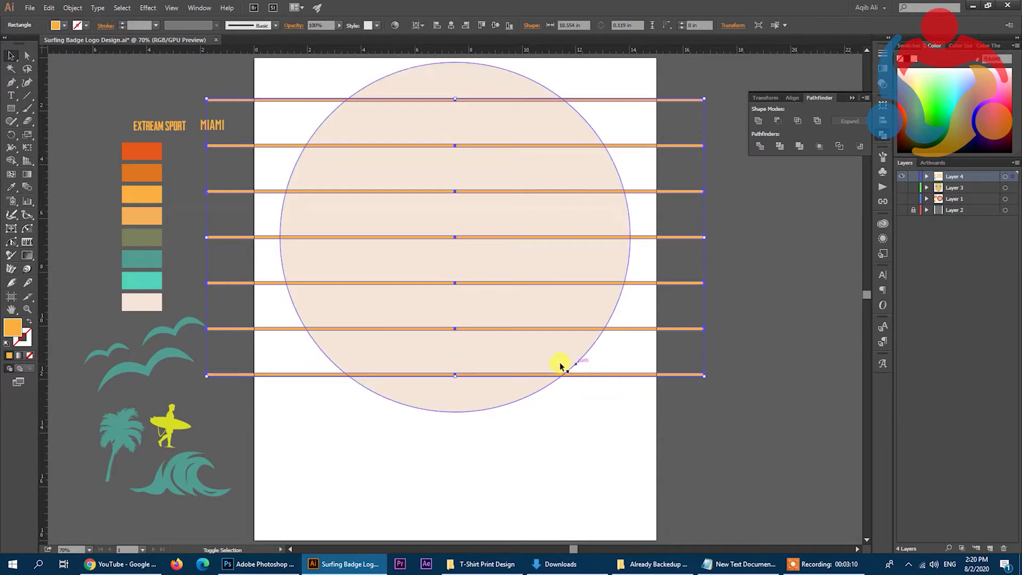
click(777, 120)
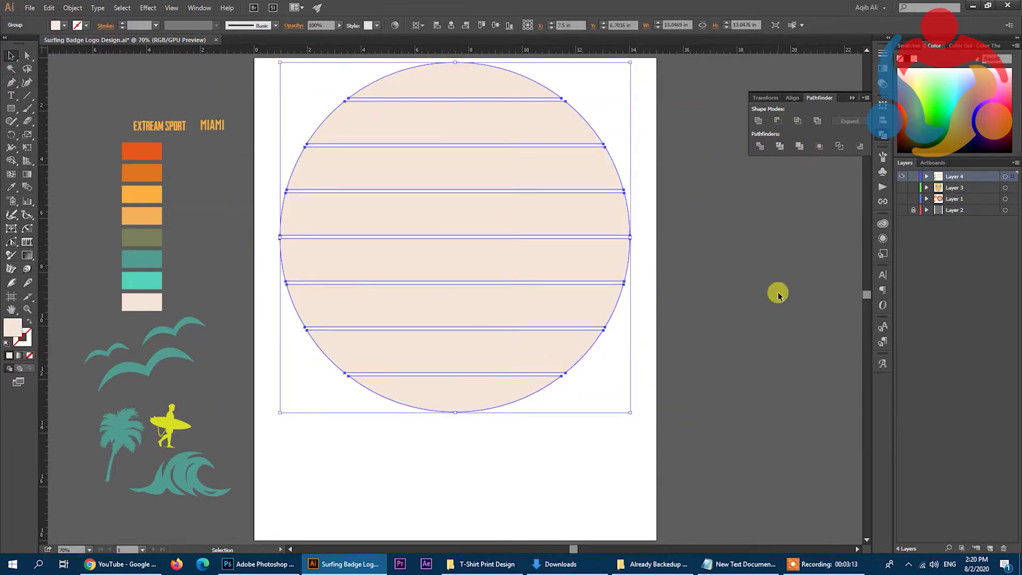
click(777, 294)
click(498, 209)
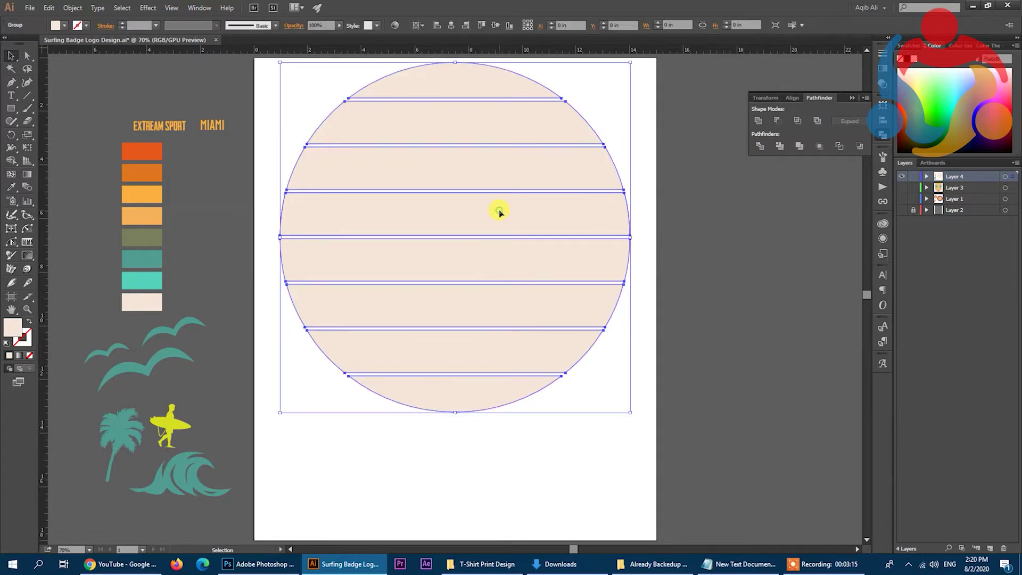
right_click(499, 210)
click(530, 272)
click(666, 277)
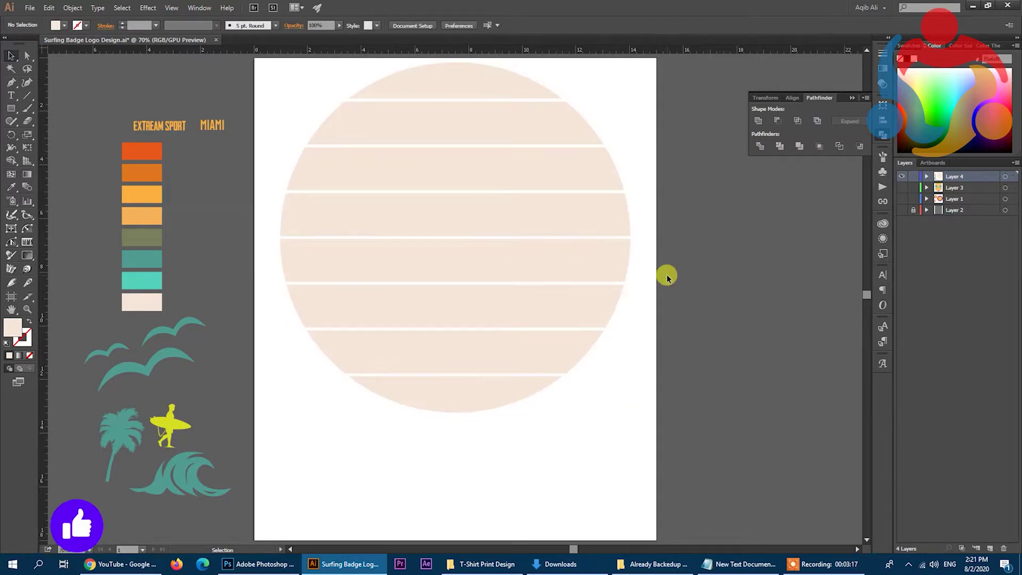
click(489, 96)
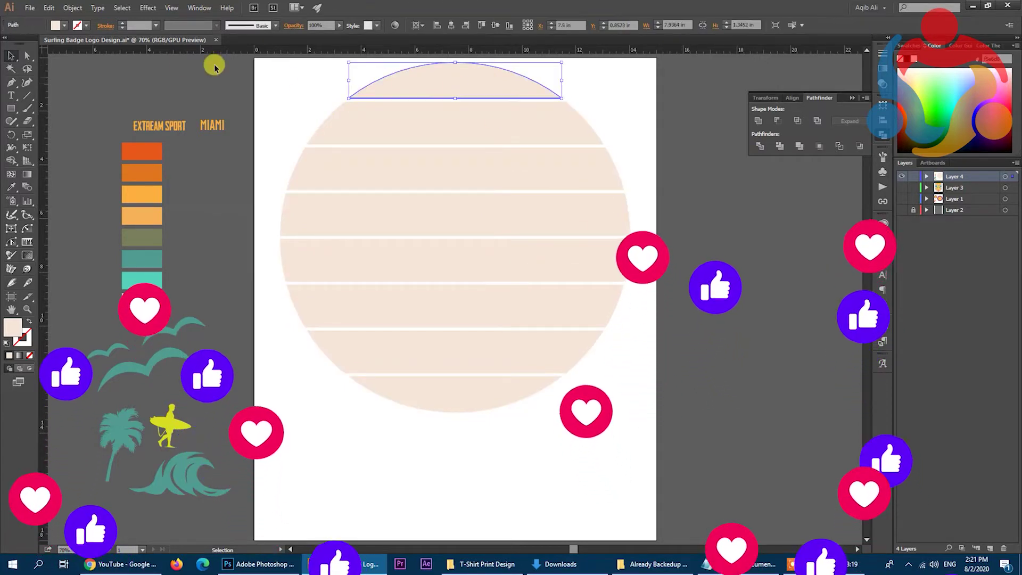
Fill the top slice with the dark orange swatch and the second with the next orange swatch.
click(11, 187)
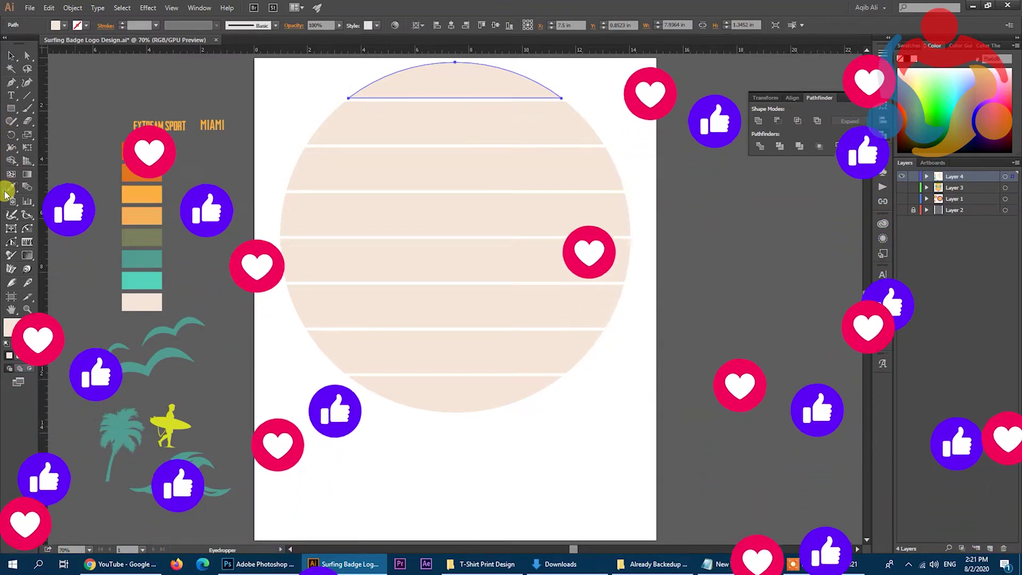
click(135, 153)
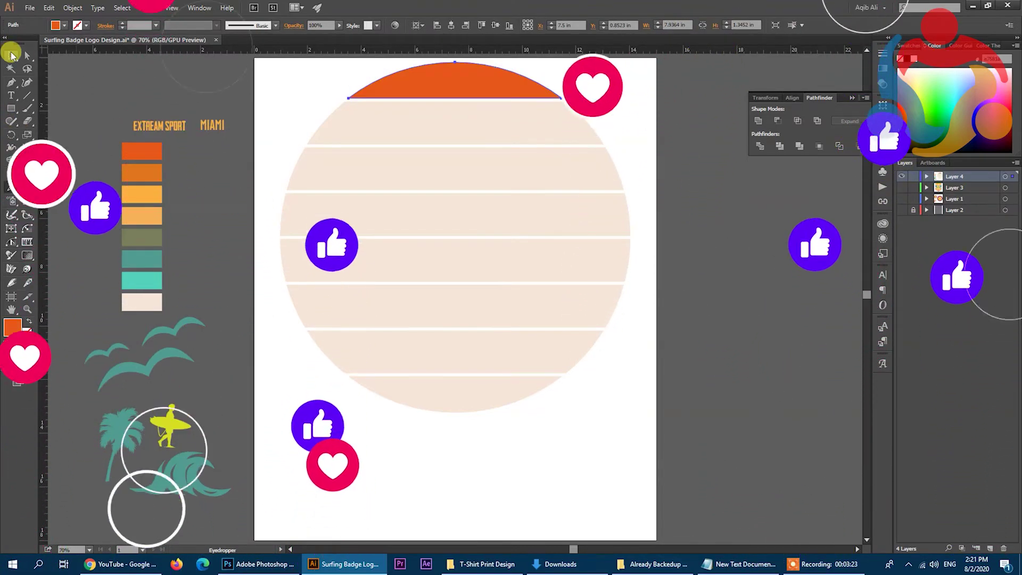
click(11, 55)
click(395, 126)
click(10, 187)
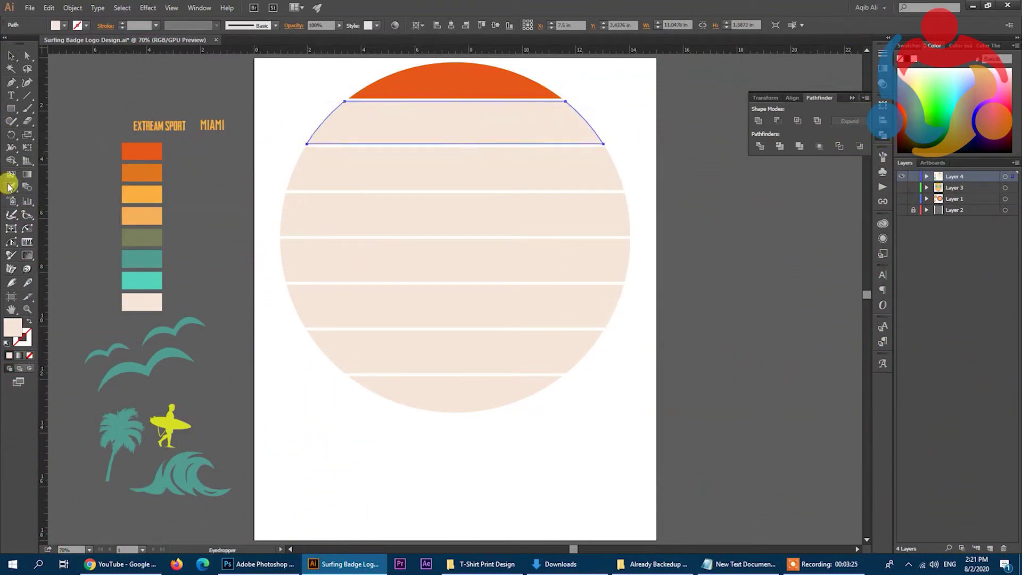
click(145, 171)
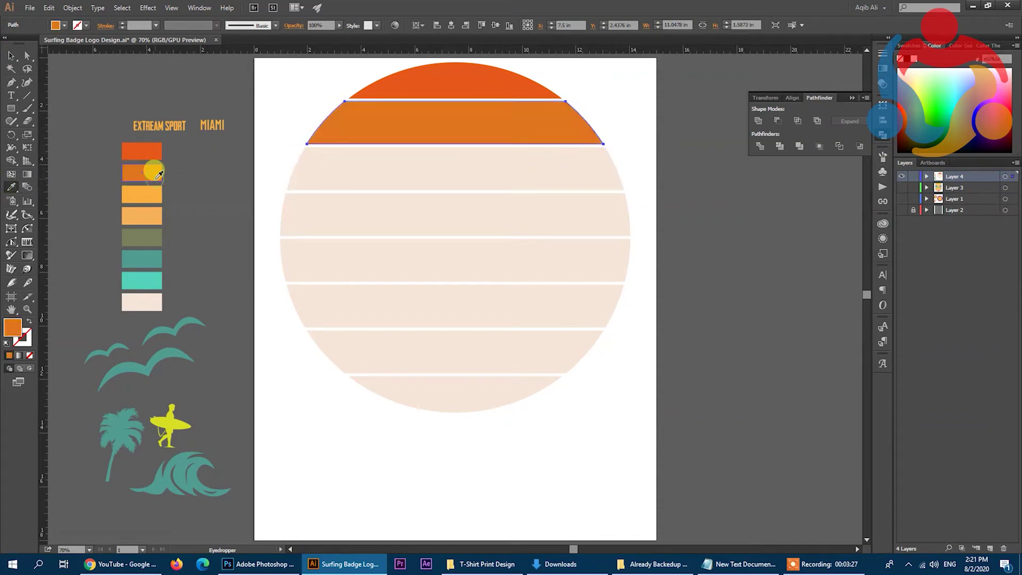
click(10, 55)
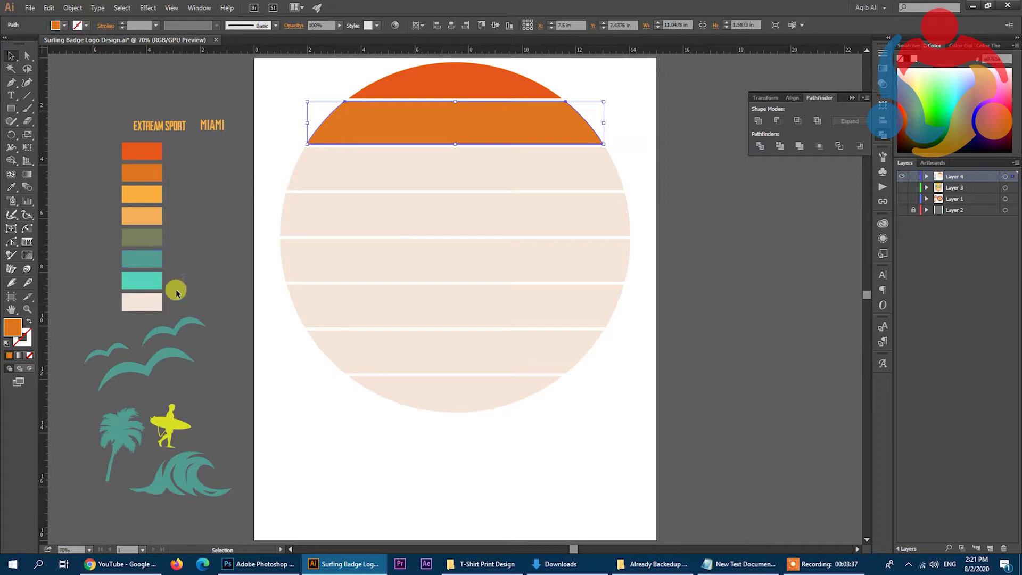
Fill the third and fourth slices with the lighter orange swatches.
click(354, 167)
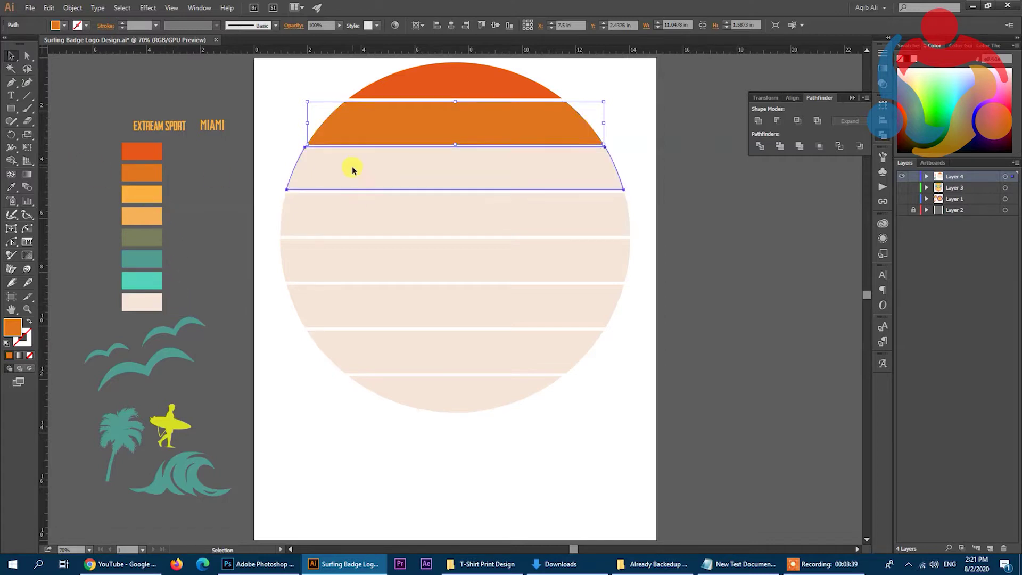
click(10, 187)
click(146, 194)
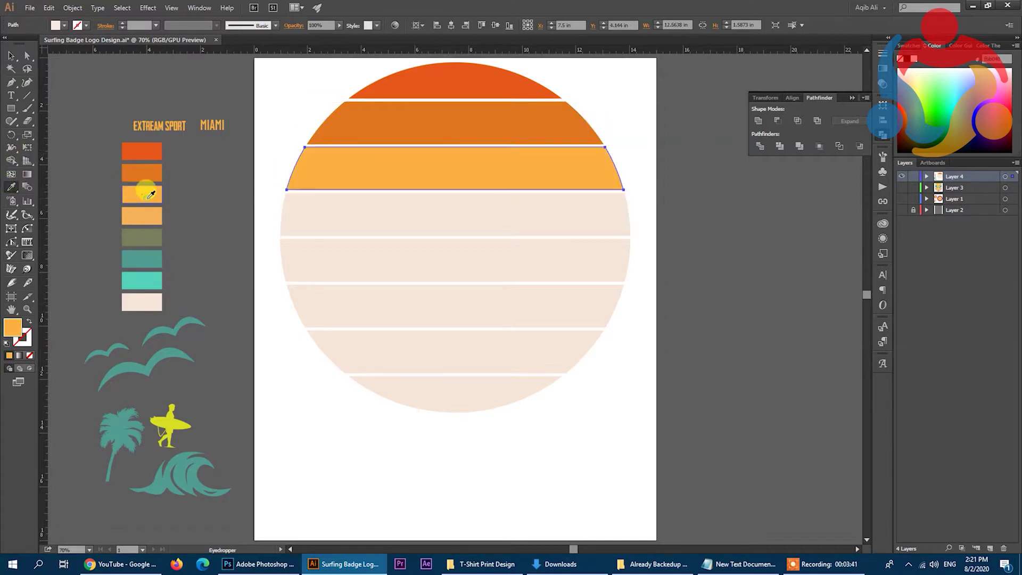
click(11, 56)
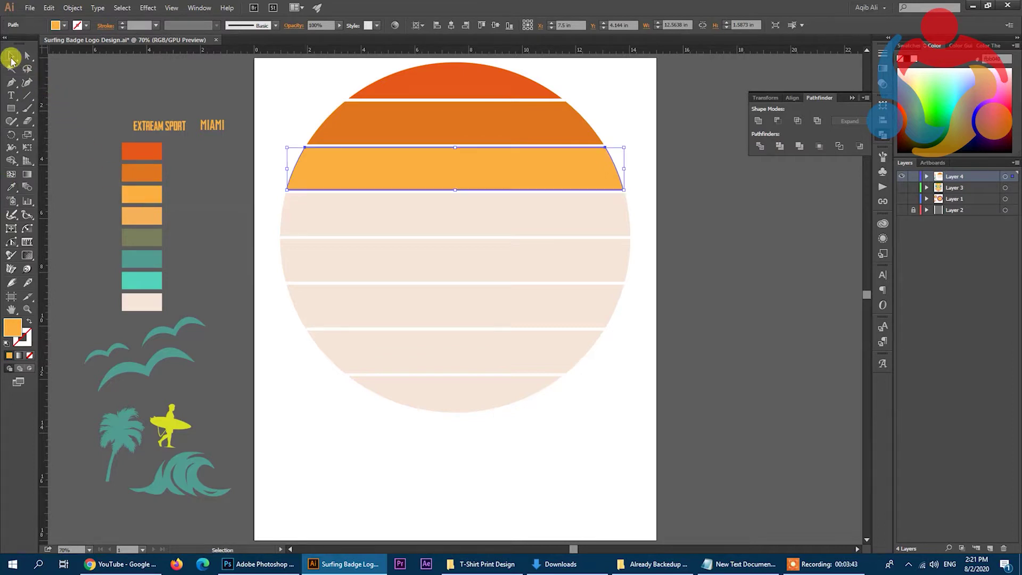
click(308, 206)
click(11, 187)
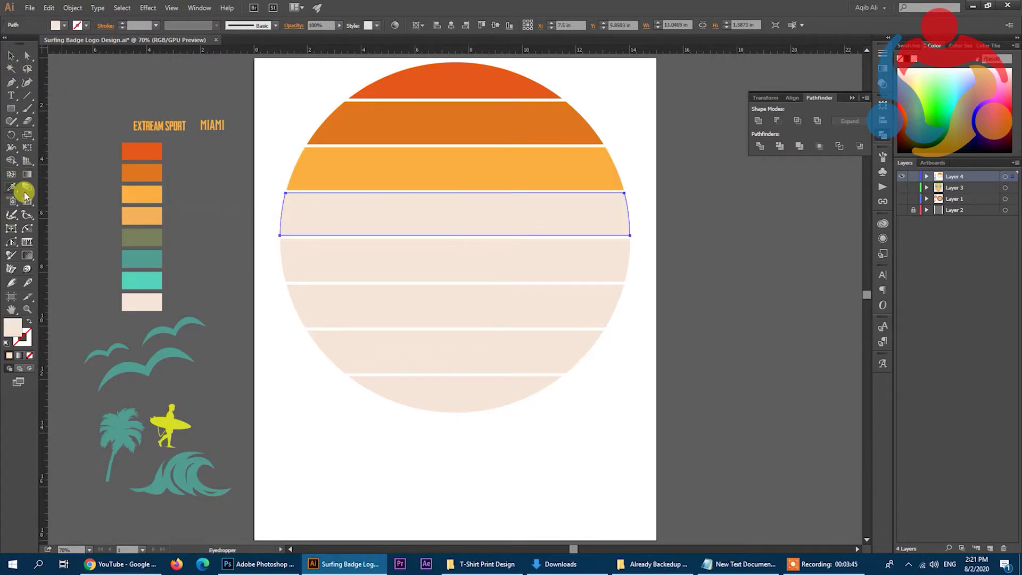
click(160, 214)
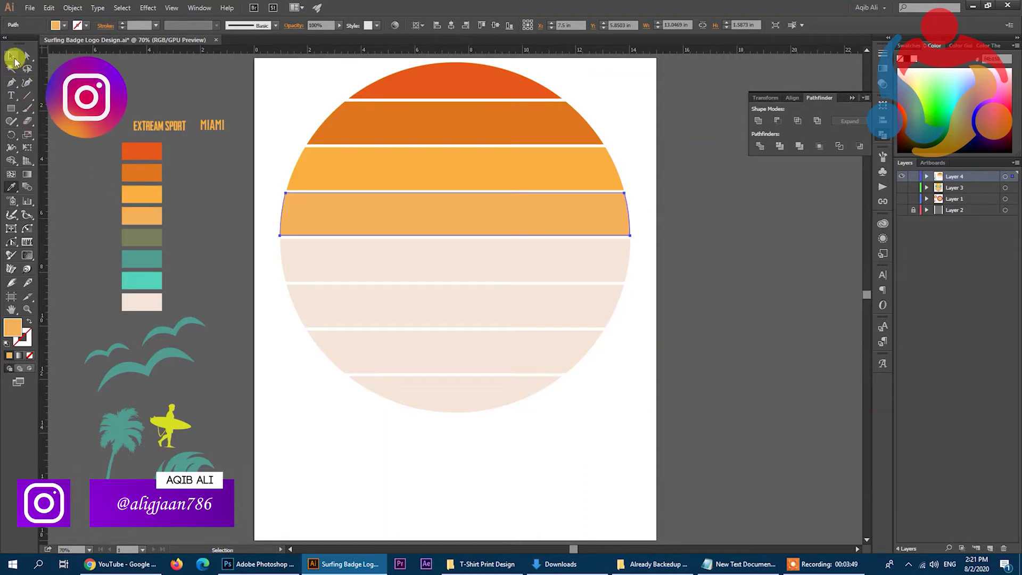
click(10, 55)
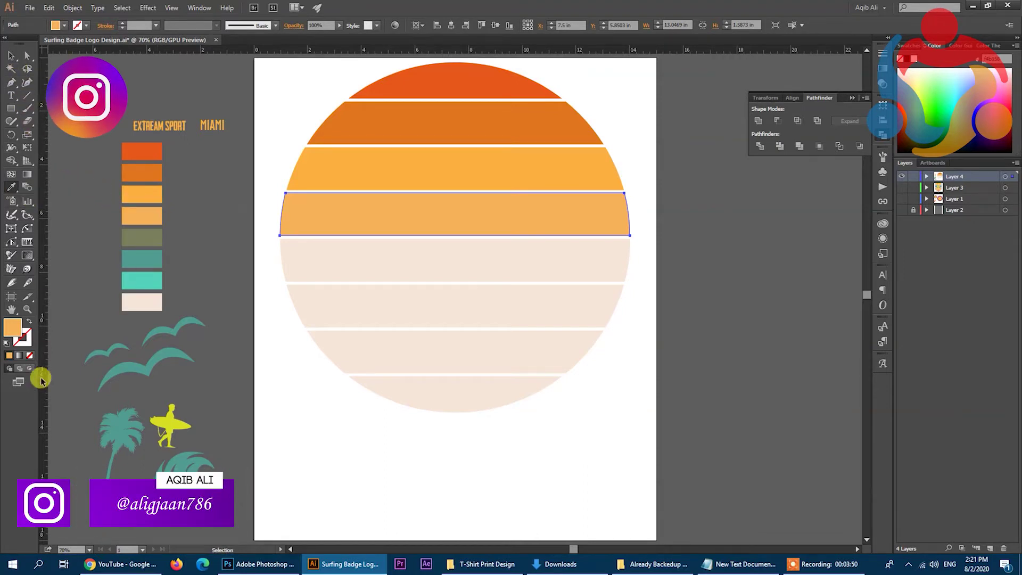
Fine-tune the slice fills in Color Picker: more saturated, then a lighter, softer orange.
double_click(10, 333)
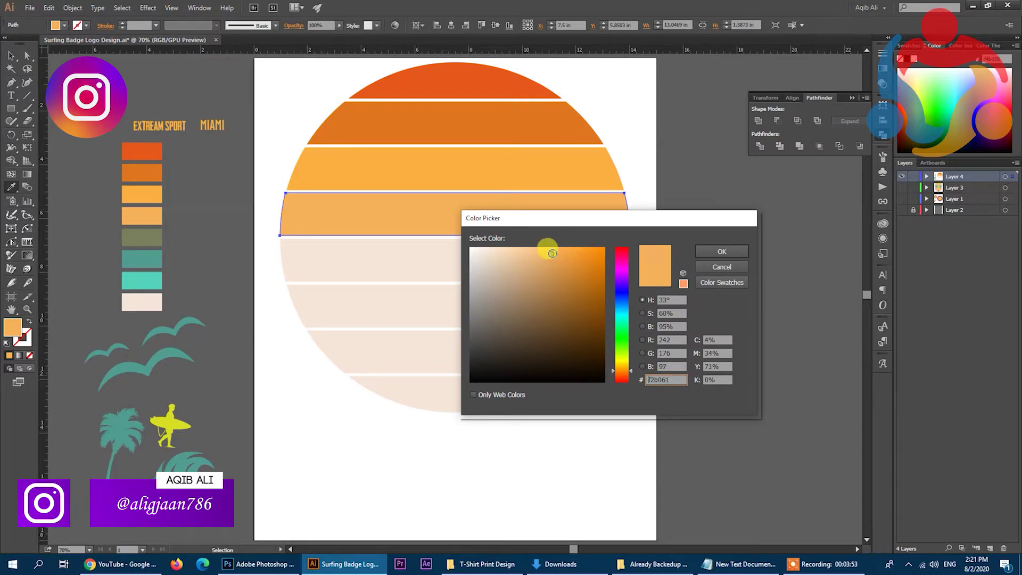
drag(553, 253, 565, 253)
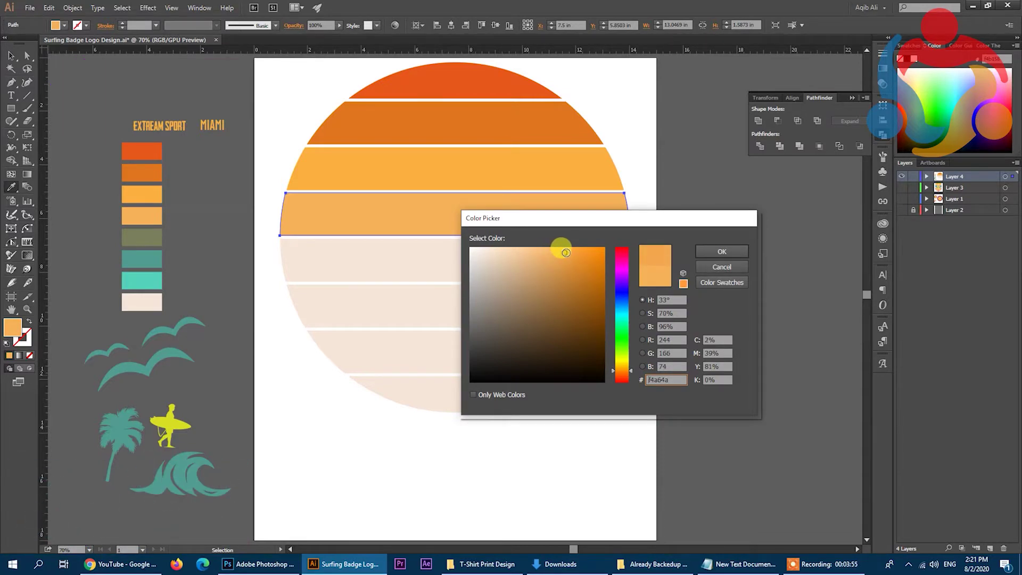
click(715, 249)
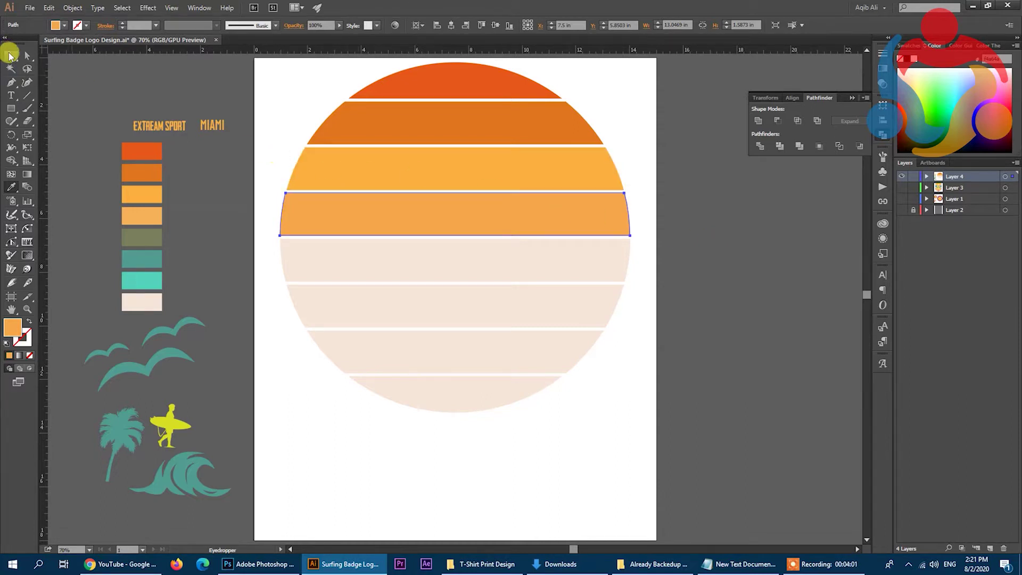
ctrl+shift+click(339, 162)
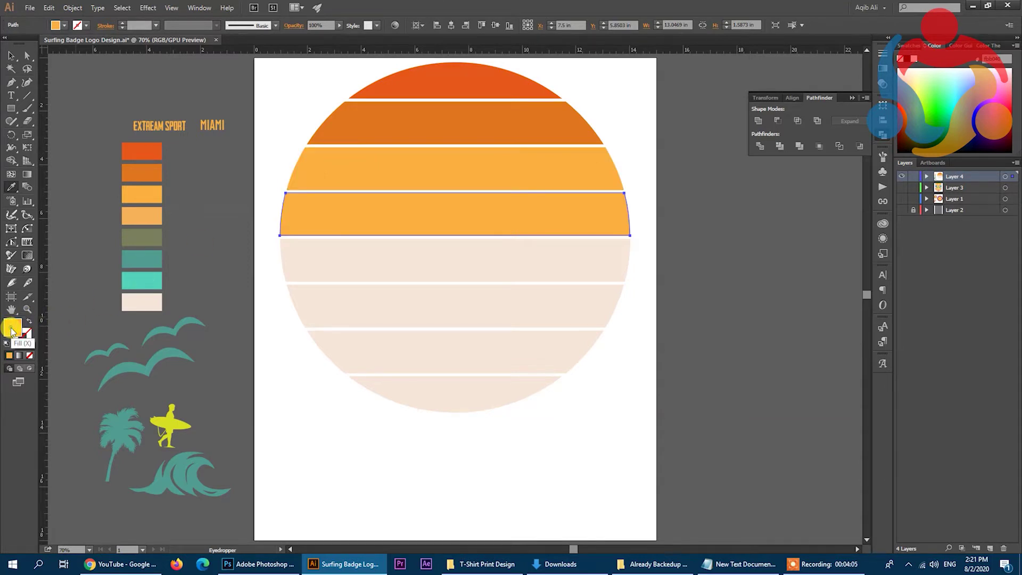
double_click(11, 327)
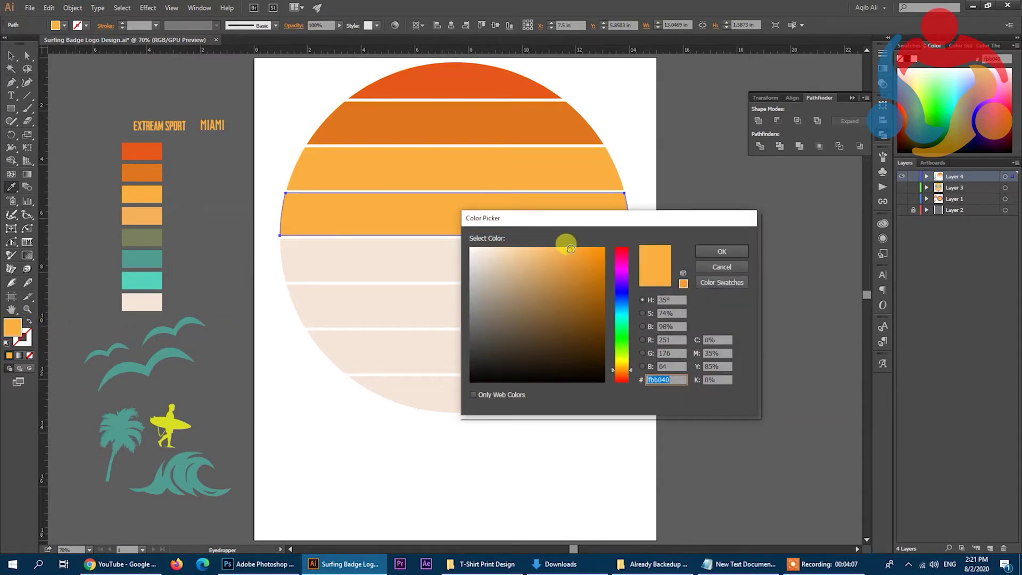
drag(557, 255, 544, 254)
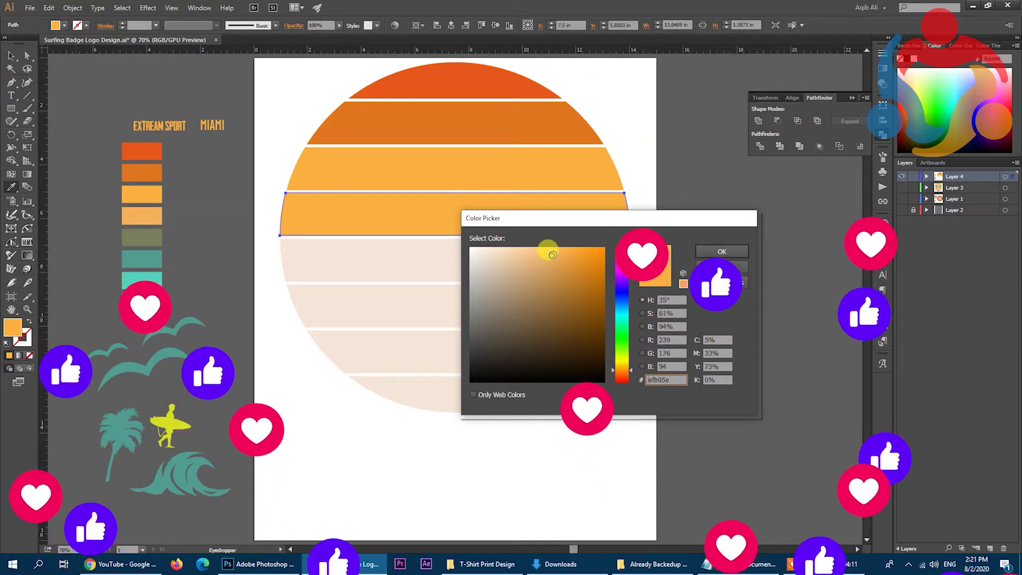
click(722, 251)
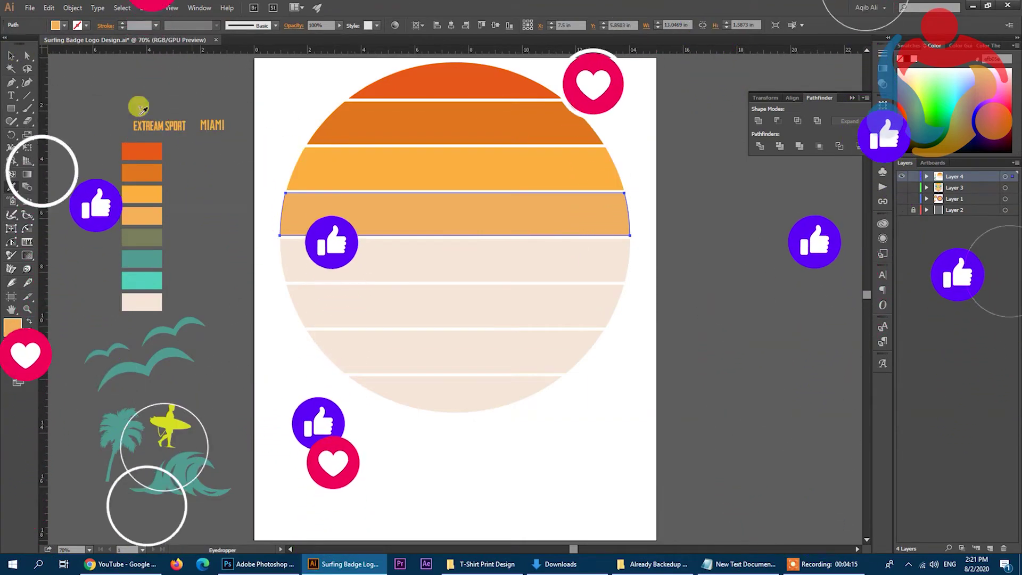
Fill the fifth, sixth and seventh slices with the olive, teal and light teal swatches.
key(v)
click(334, 274)
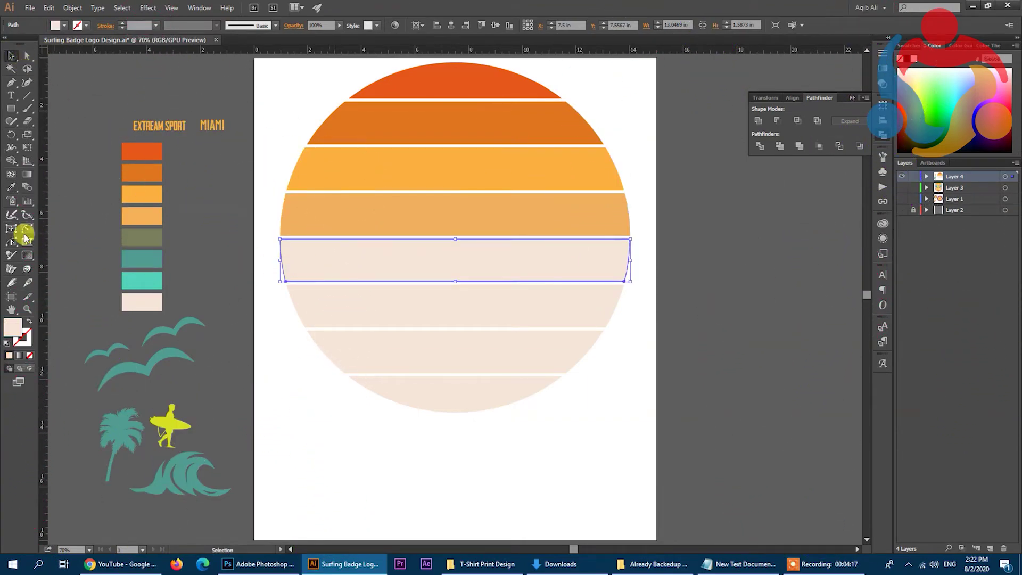
click(11, 188)
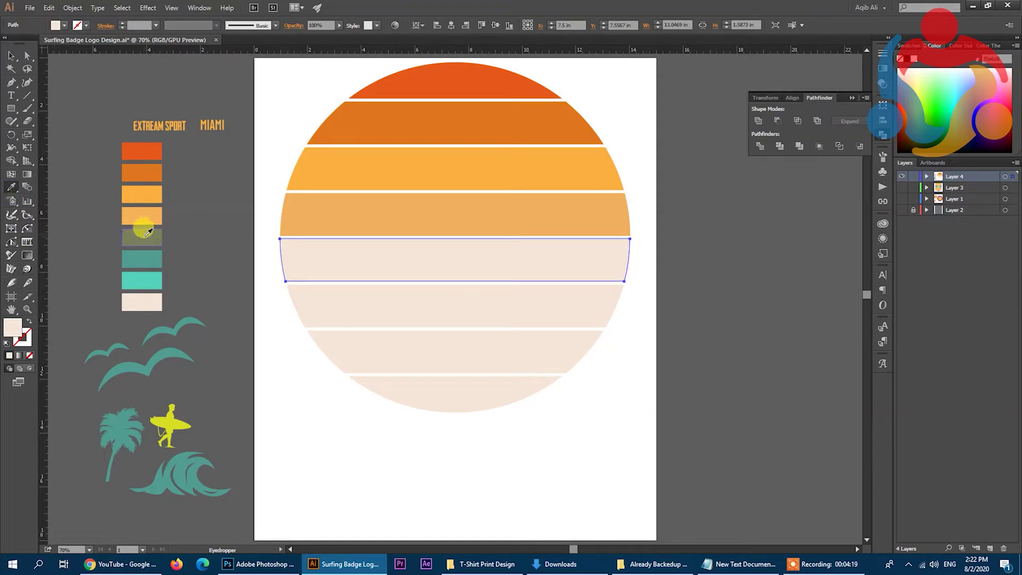
click(142, 234)
click(13, 60)
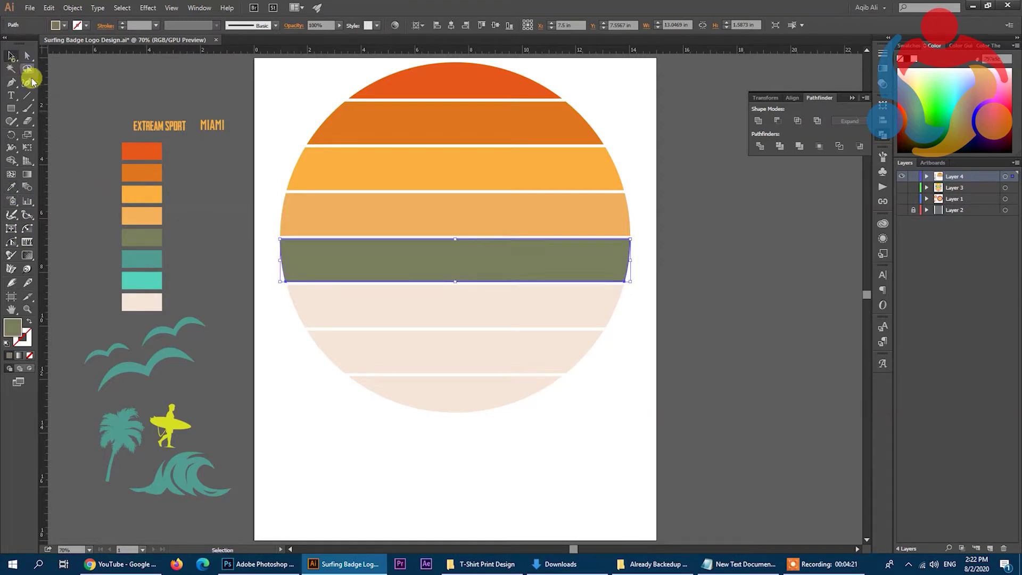
click(325, 298)
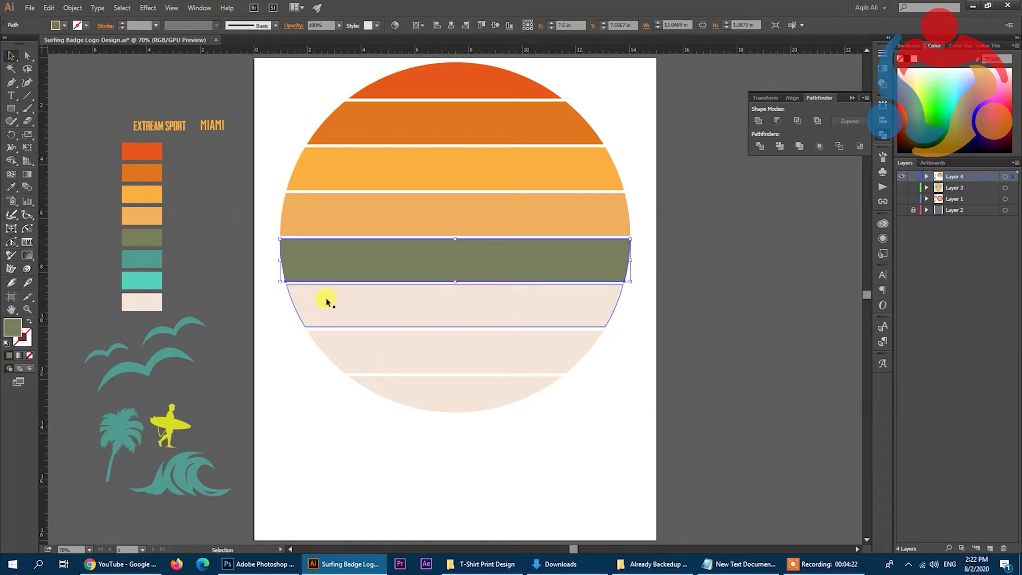
click(11, 187)
click(136, 256)
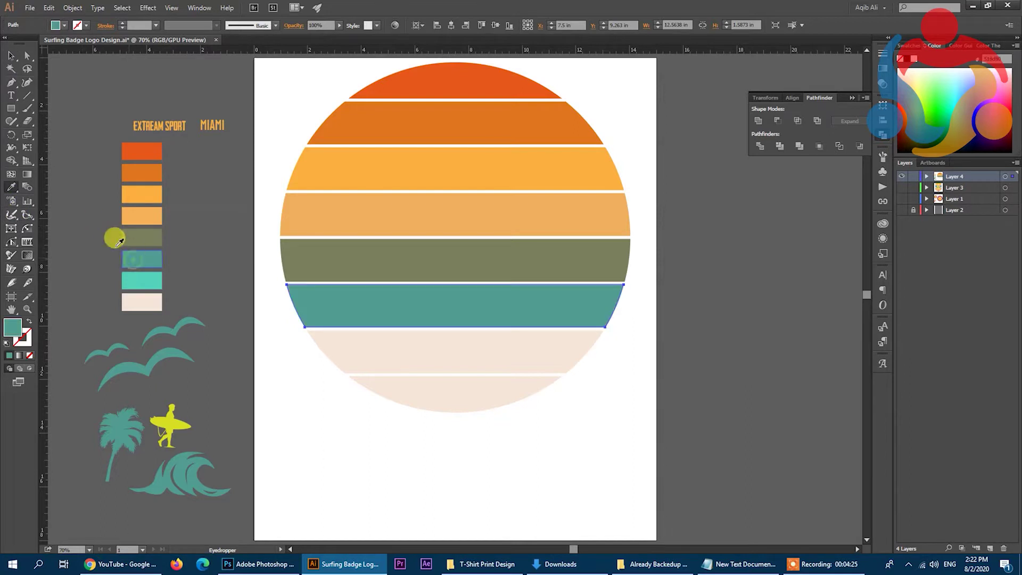
click(11, 55)
click(332, 334)
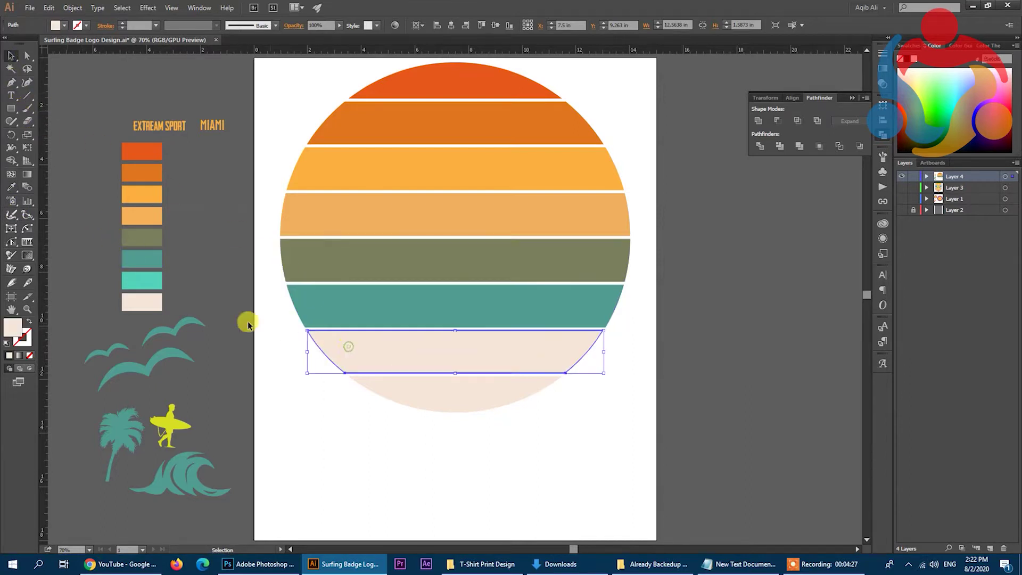
click(11, 188)
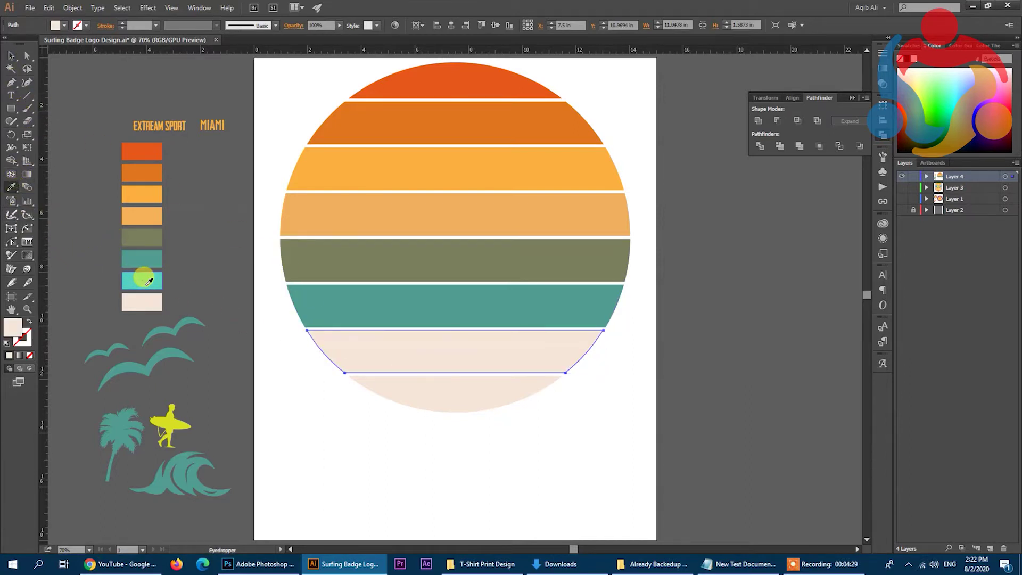
click(143, 280)
click(12, 54)
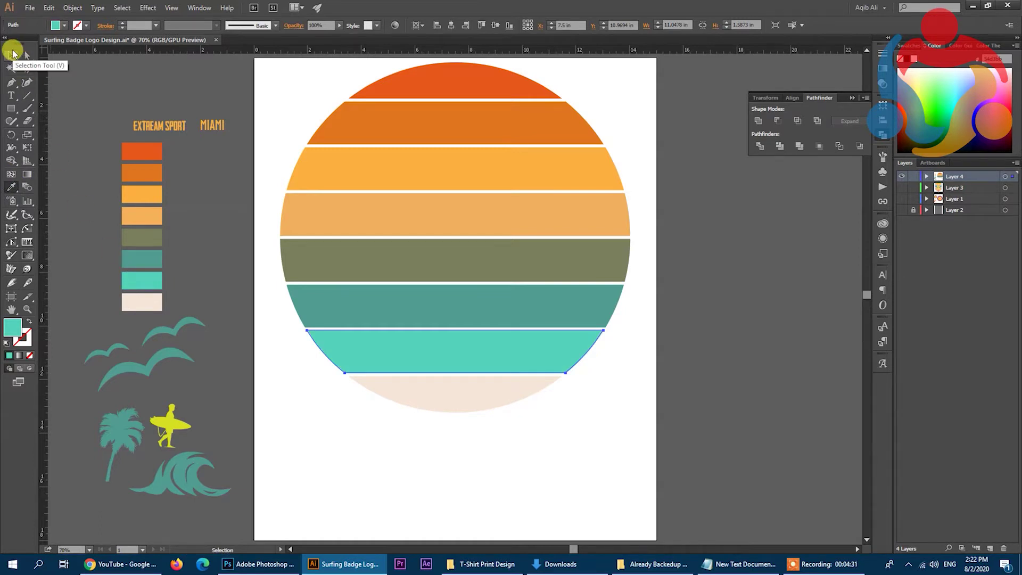
Select all the circle's stripe slices and group them together.
click(493, 400)
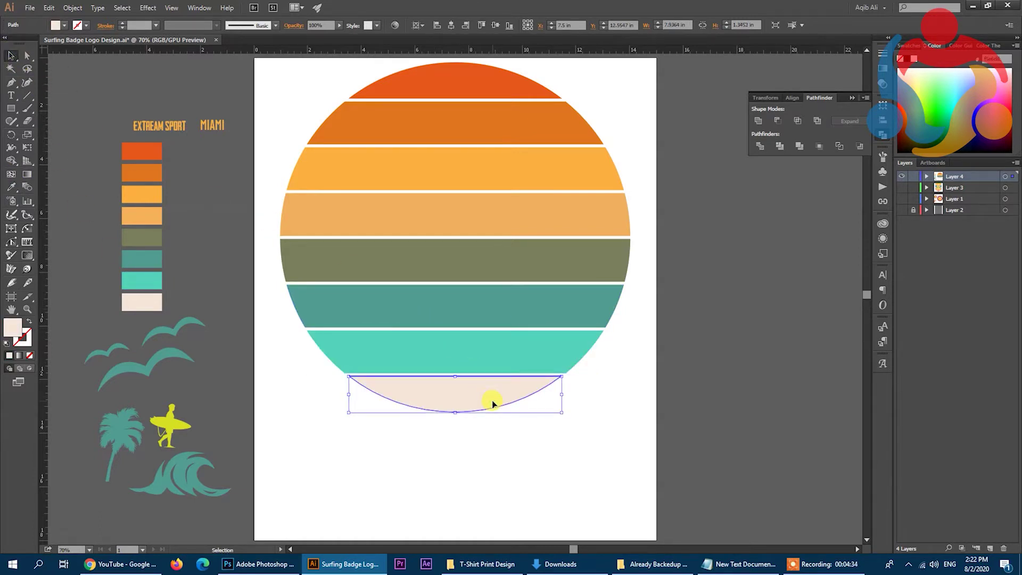
click(729, 368)
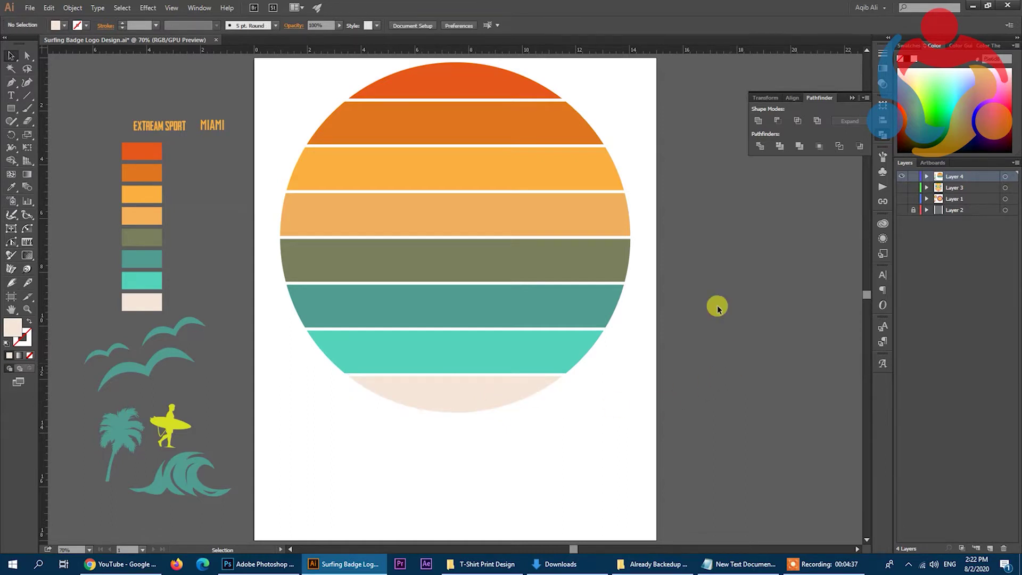
click(432, 412)
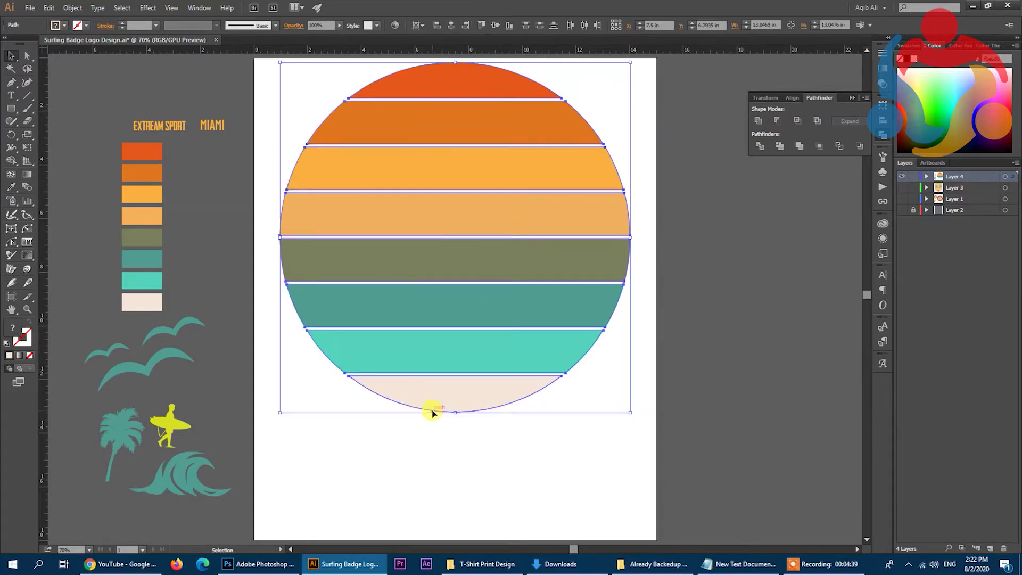
key(ctrl+g)
click(716, 333)
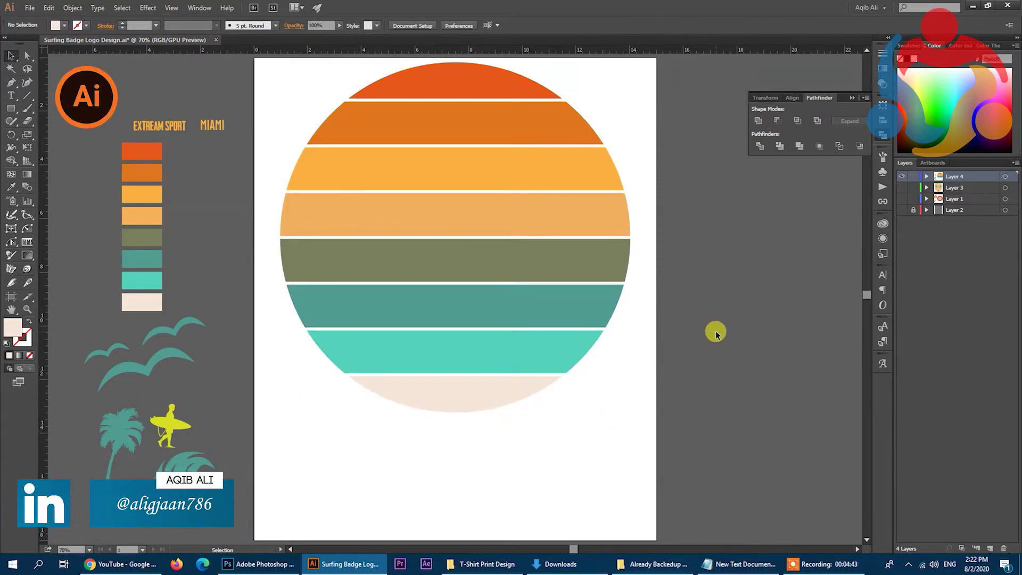
Move the teal palm tree onto the circle, bring it to front and enlarge it to about 6 by 10 inches.
click(123, 438)
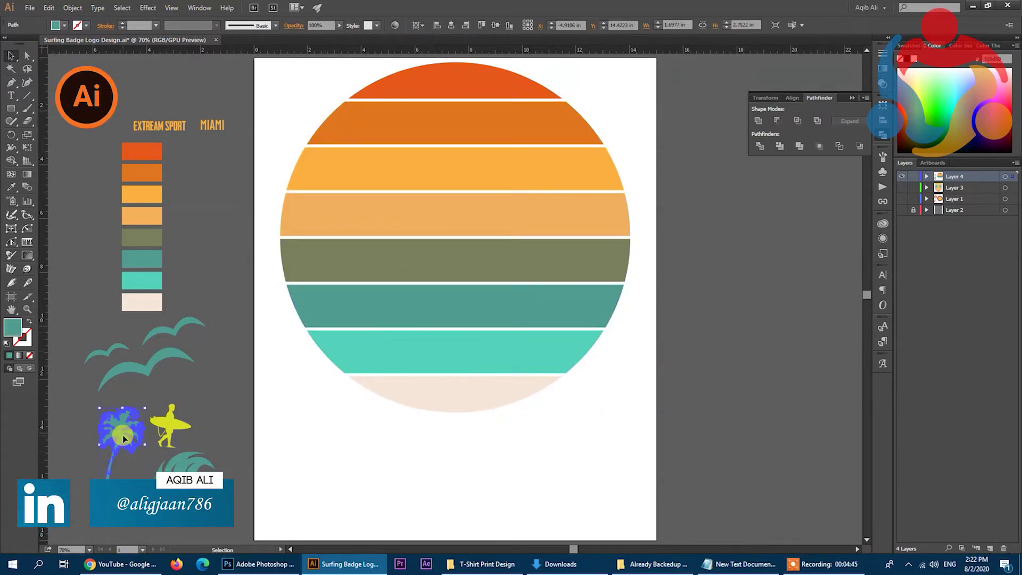
mouse_move(123, 439)
mouse_down()
mouse_move(493, 365)
mouse_move(485, 362)
mouse_up()
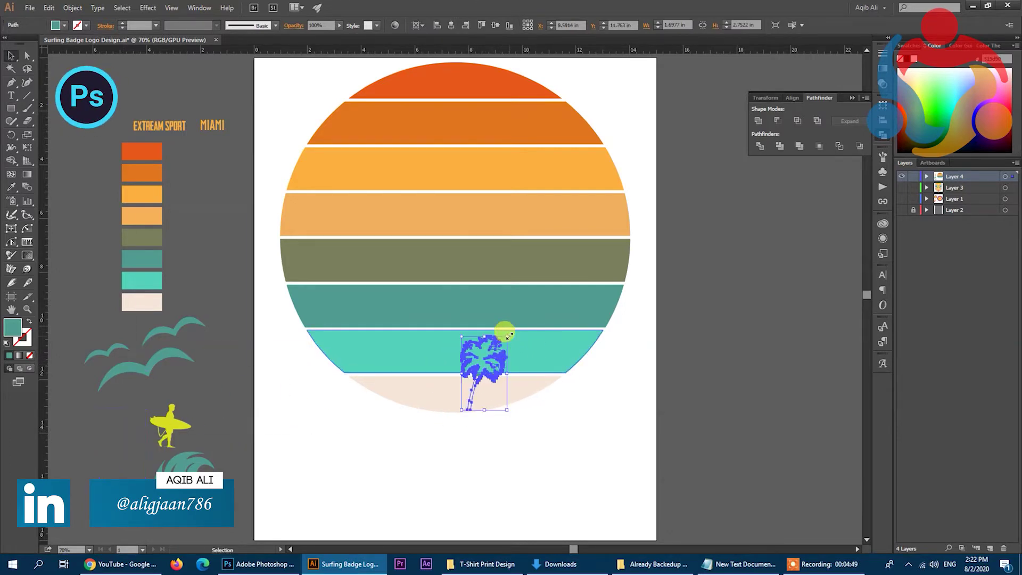
key(ctrl+shift+bracketright)
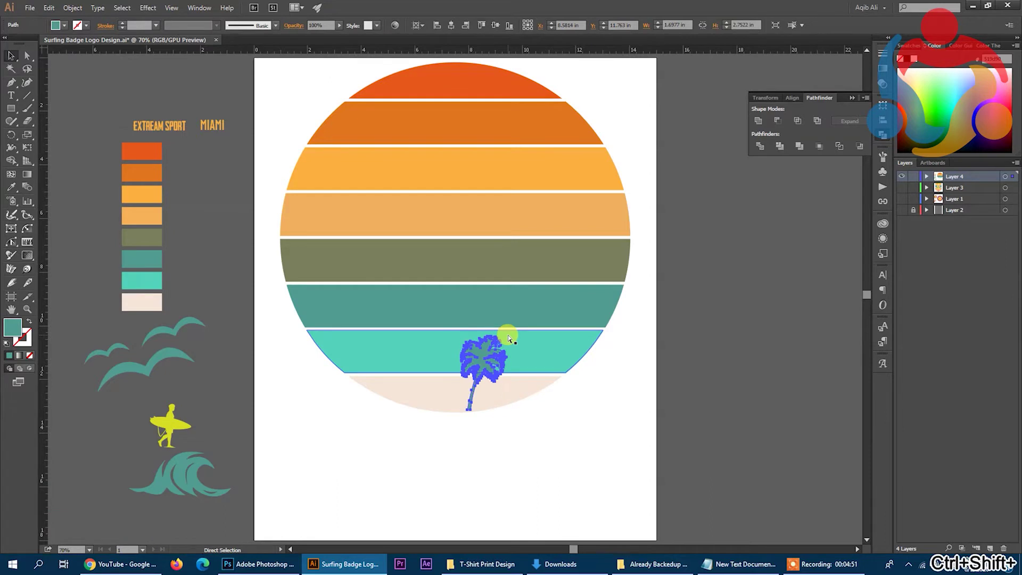
drag(508, 336, 634, 142)
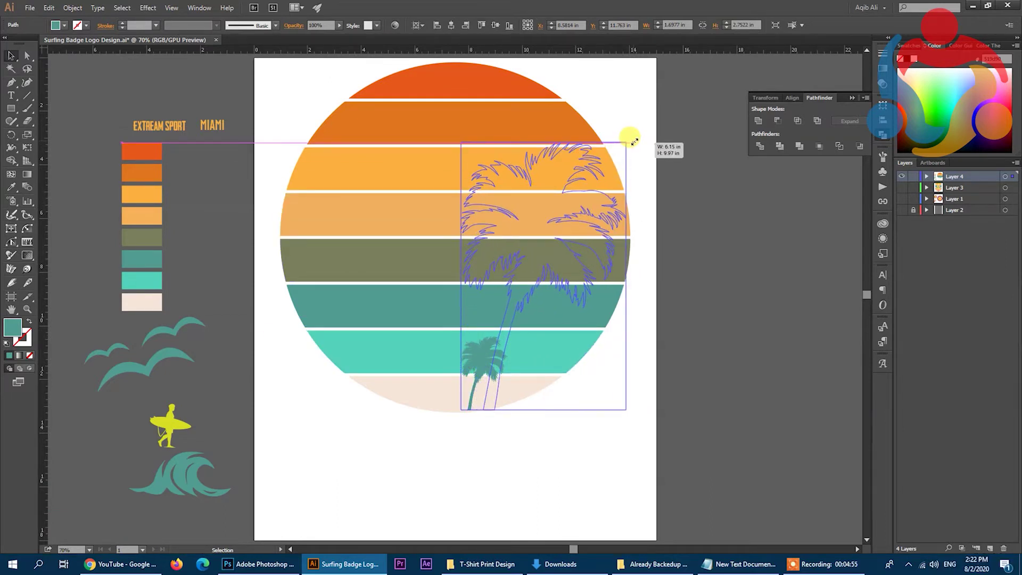
drag(634, 141, 633, 141)
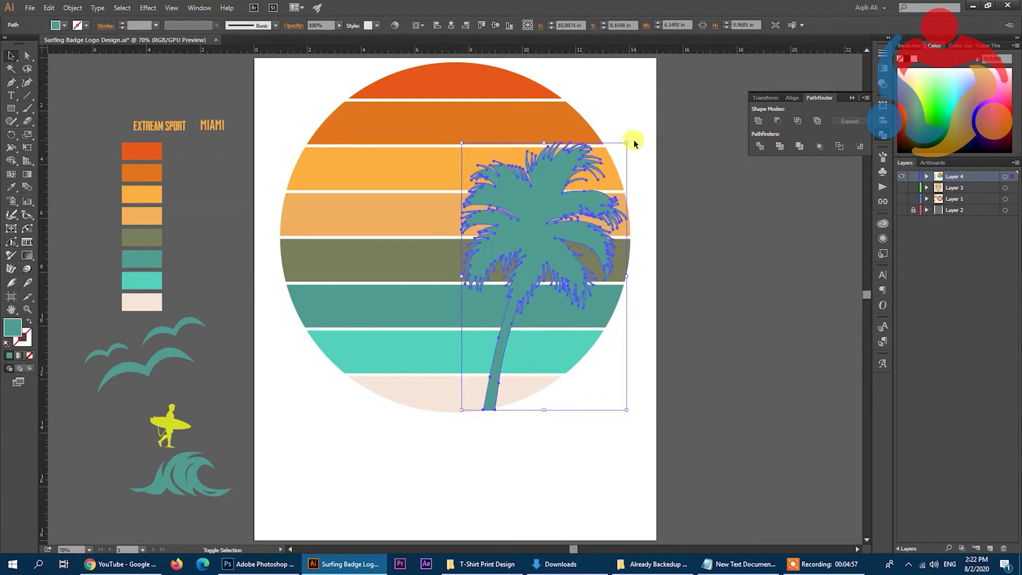
click(733, 283)
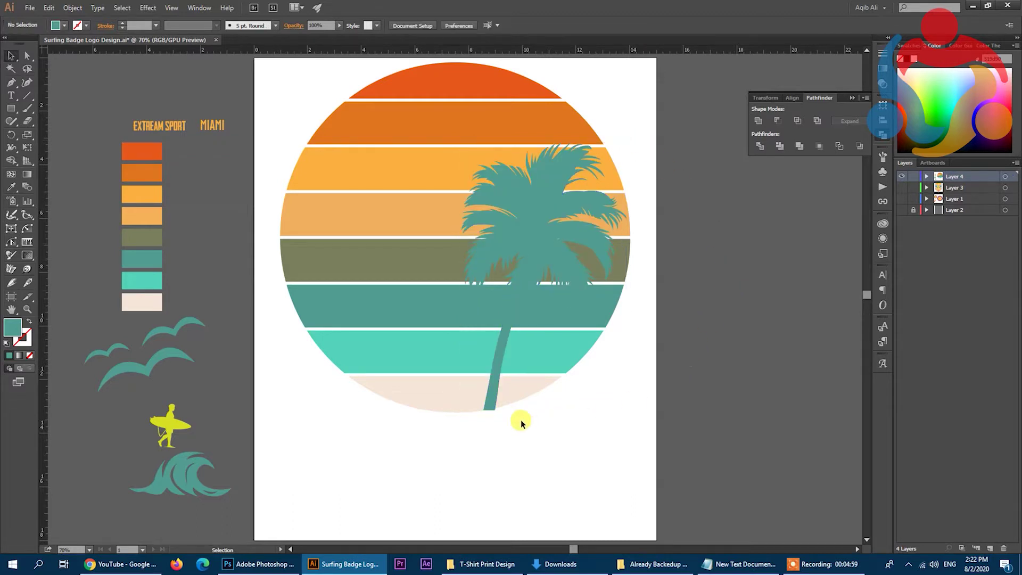
drag(490, 399, 485, 398)
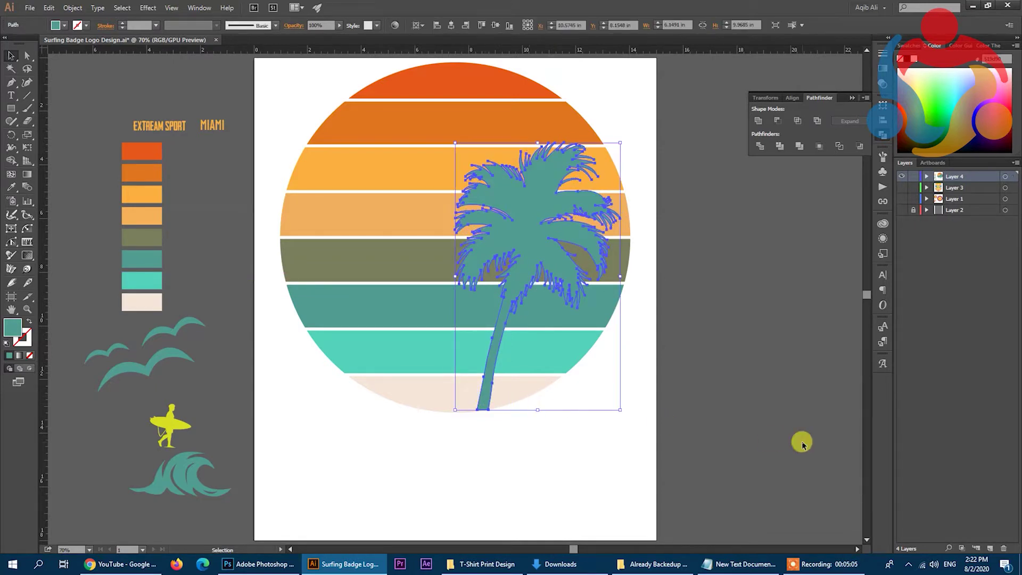
click(803, 445)
Enlarge the yellow surfer to about 6 by 6 inches and place it in front on the circle's left.
click(168, 418)
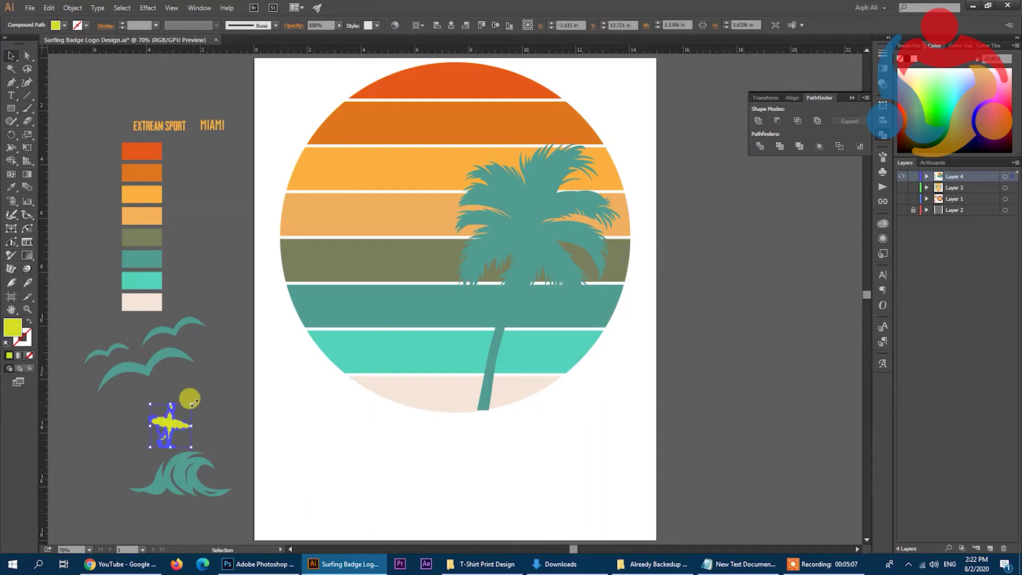
drag(191, 403, 345, 277)
drag(239, 360, 417, 306)
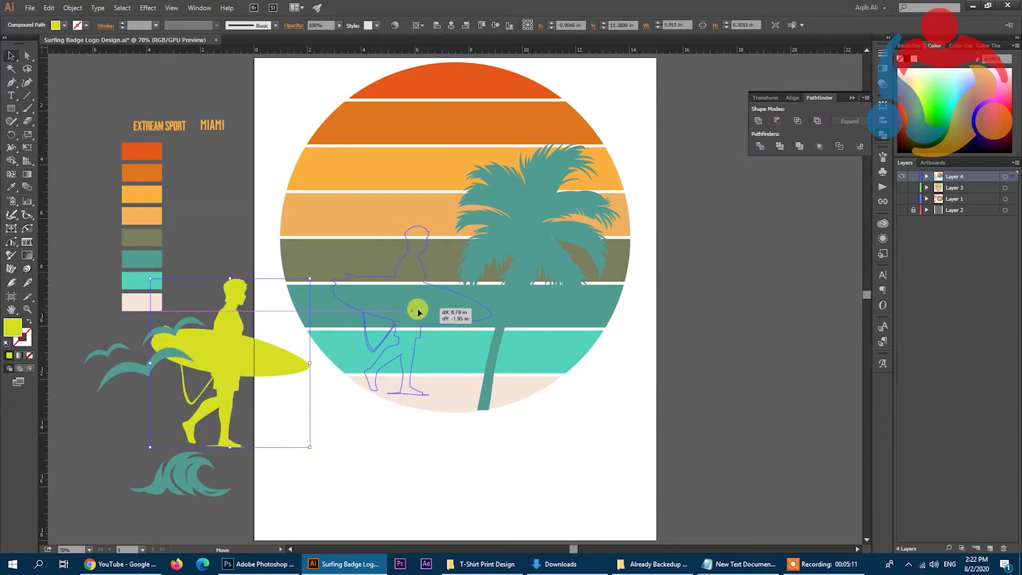
drag(418, 307, 417, 311)
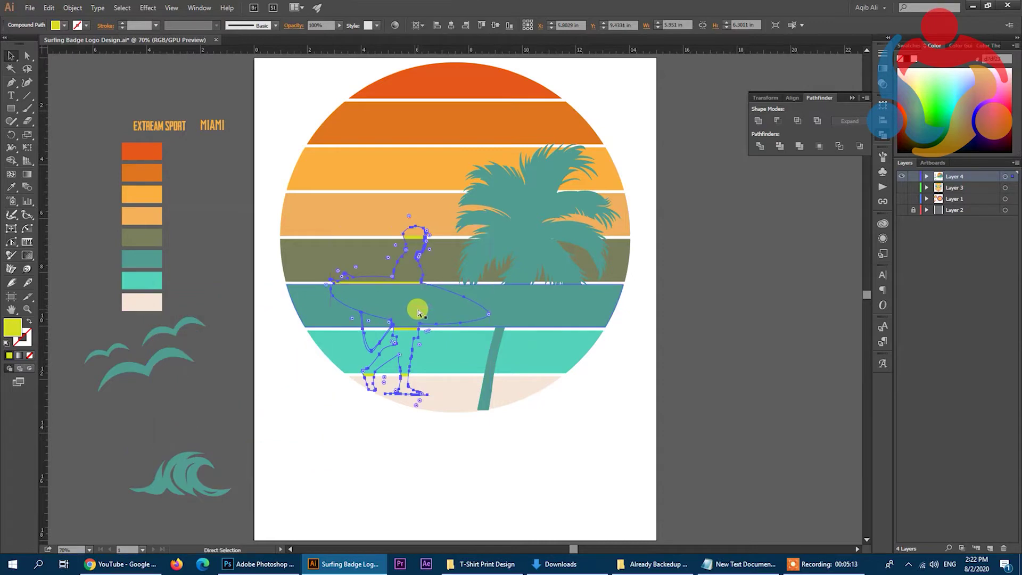
key(ctrl+shift+bracketright)
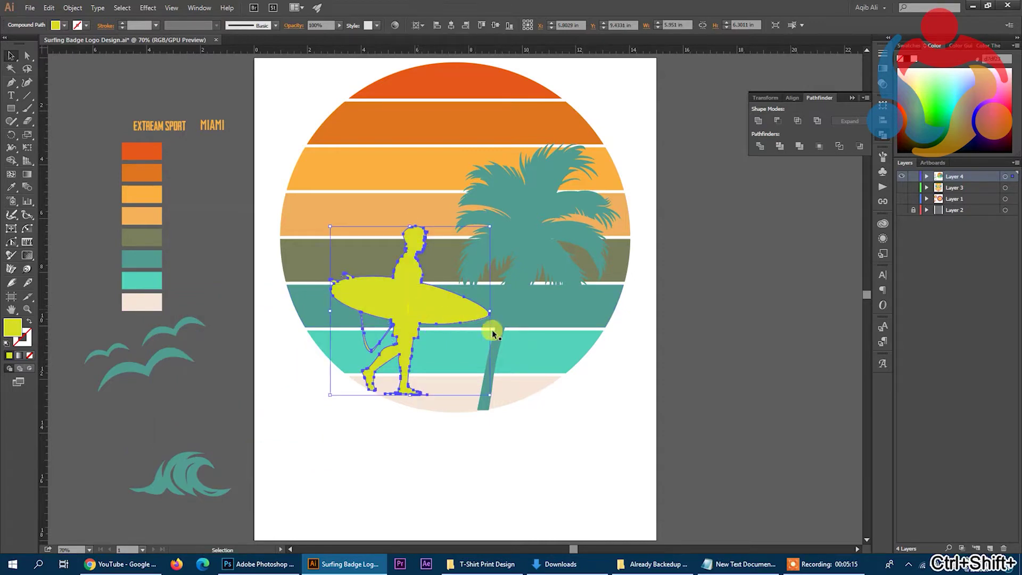
click(697, 405)
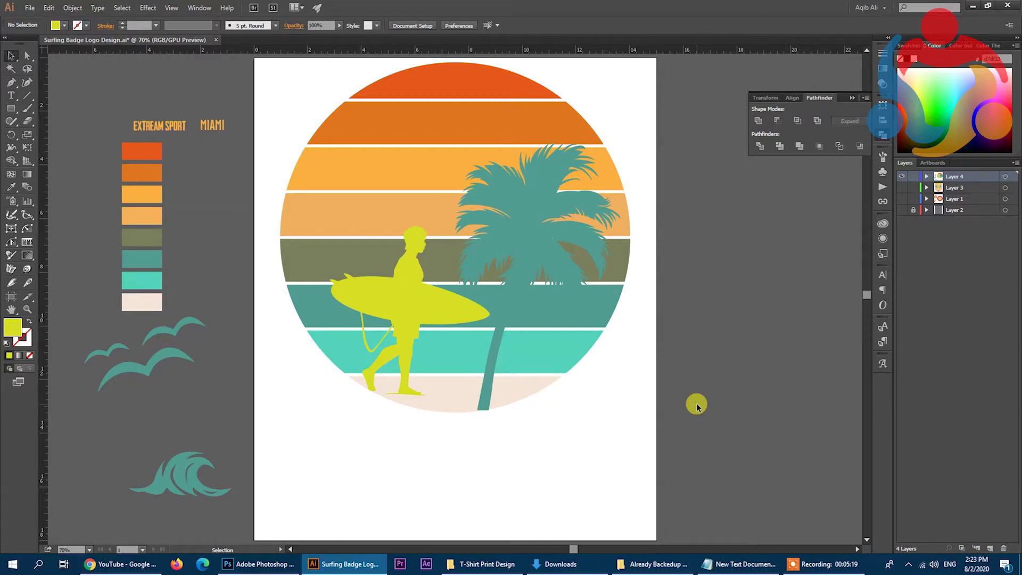
Place the teal seagulls in front in the circle's upper left.
click(109, 342)
drag(135, 370, 358, 212)
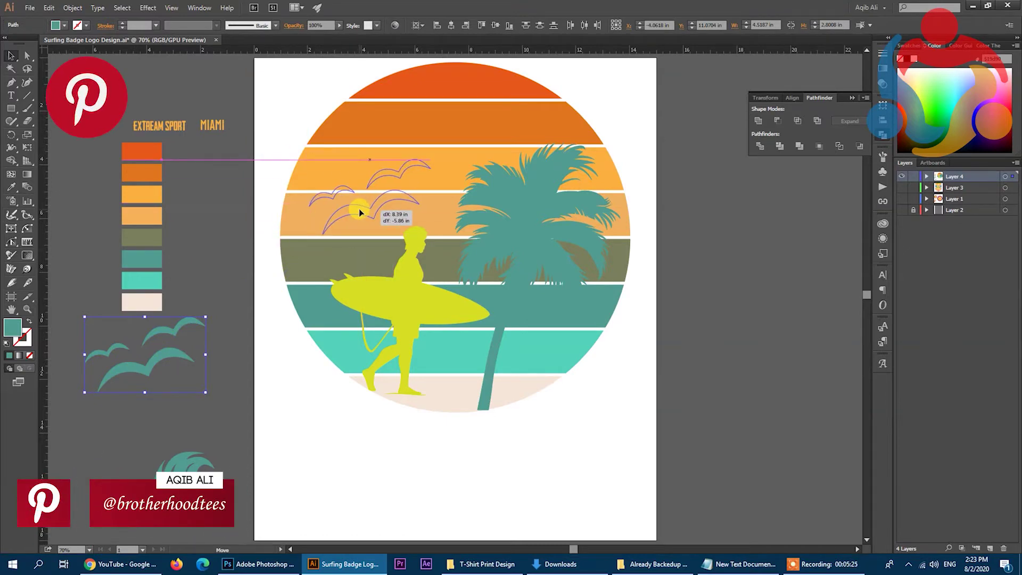
drag(359, 212, 360, 213)
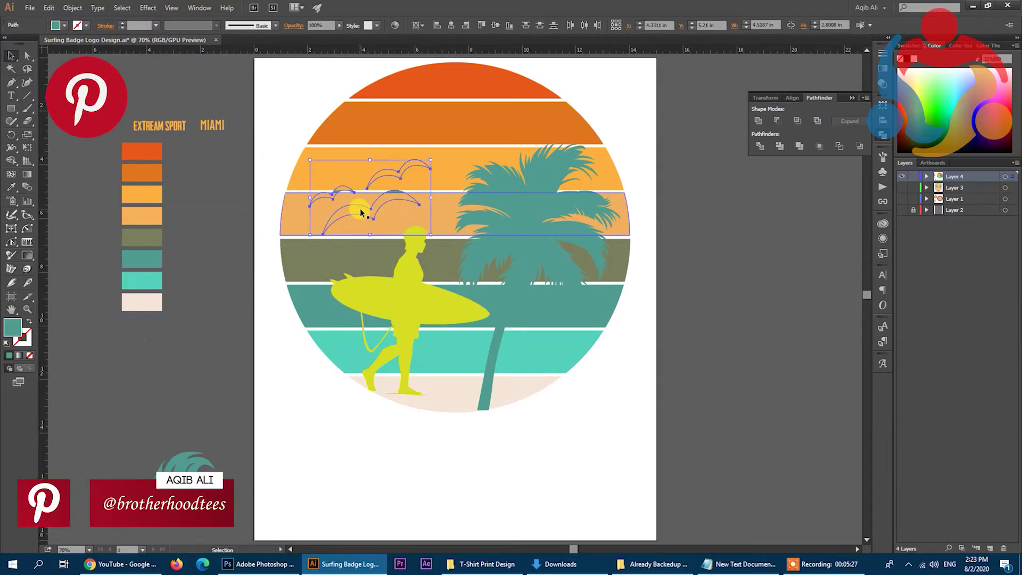
key(ctrl+shift+bracketright)
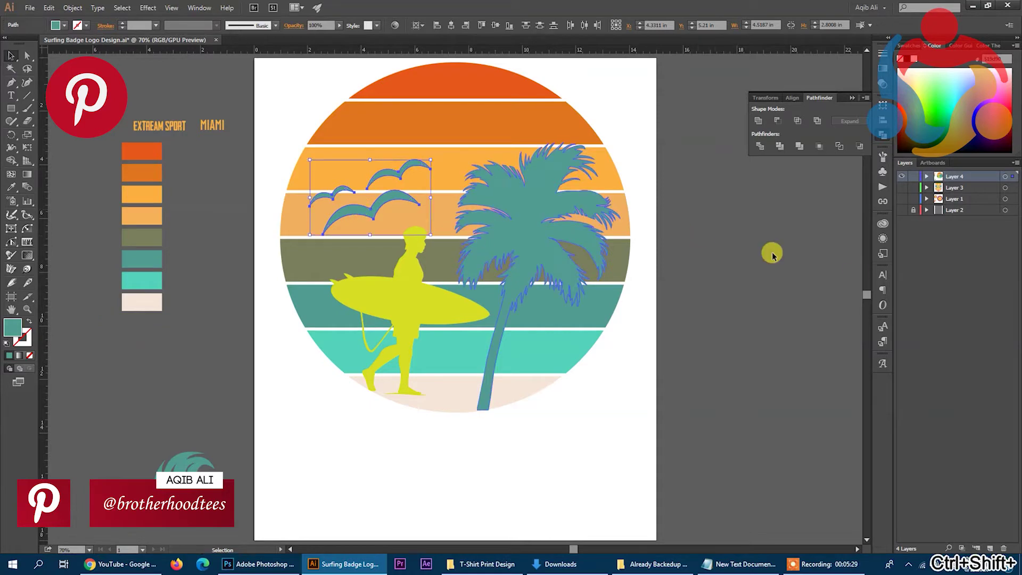
click(772, 255)
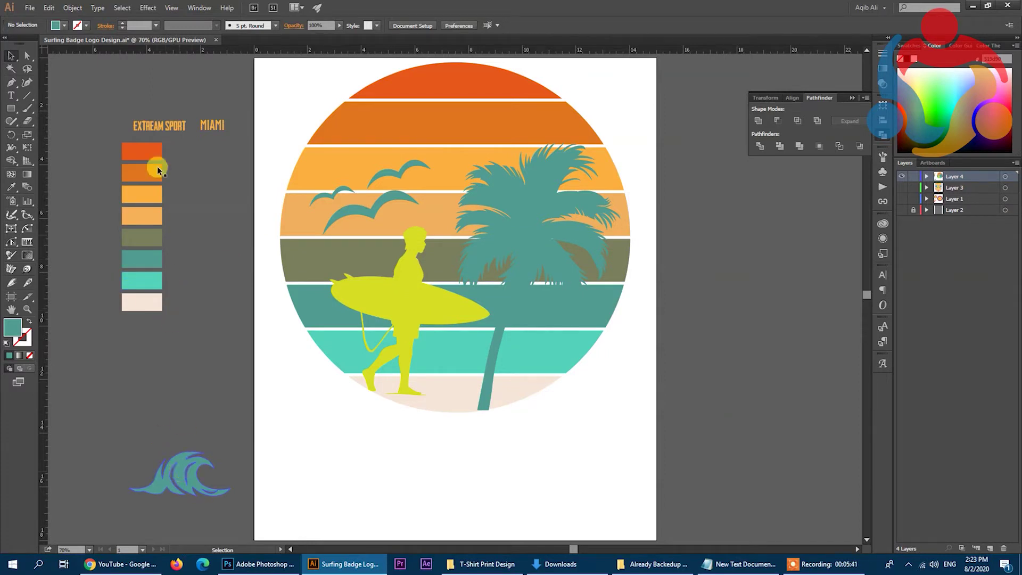
Duplicate the EXTREAM SPORT text below the circle and change it to SUMMER.
click(177, 127)
drag(177, 126, 430, 464)
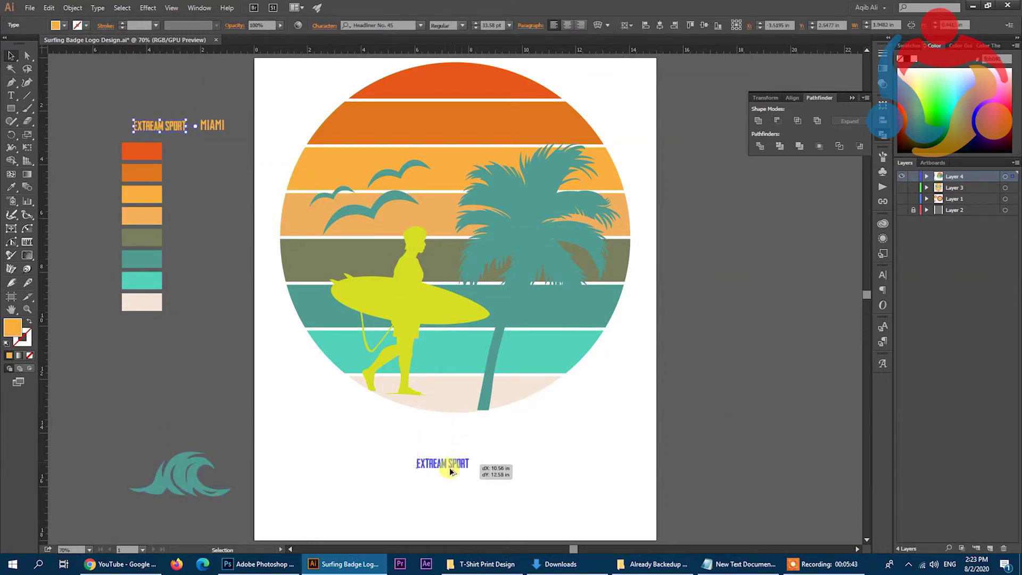
key(t)
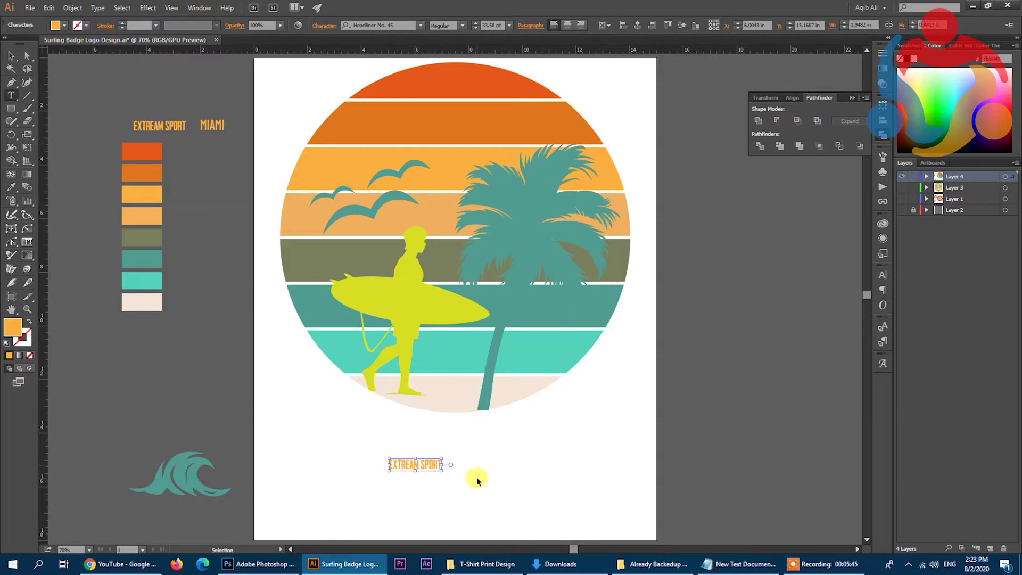
key(ctrl+a)
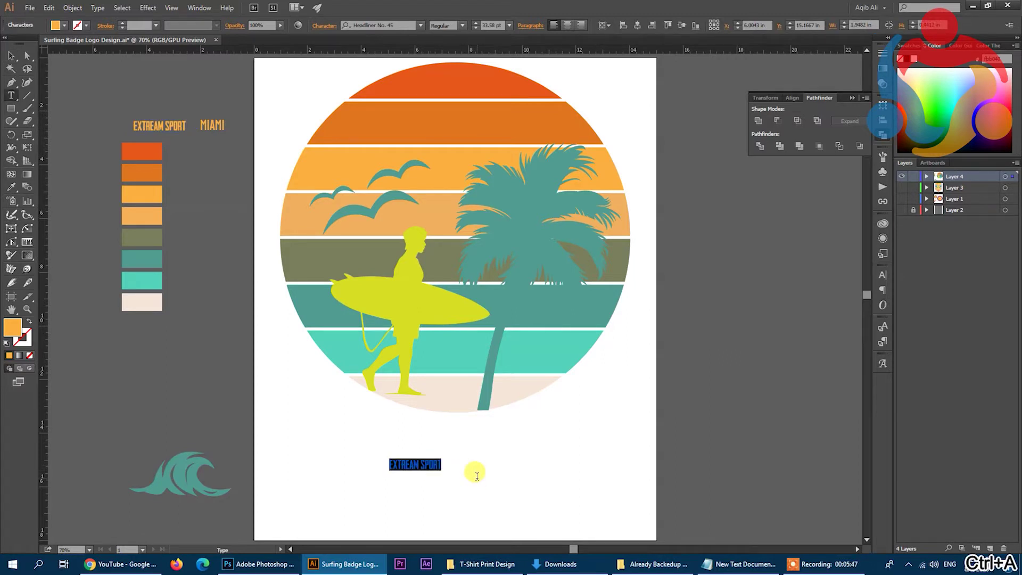
text(SUMMER)
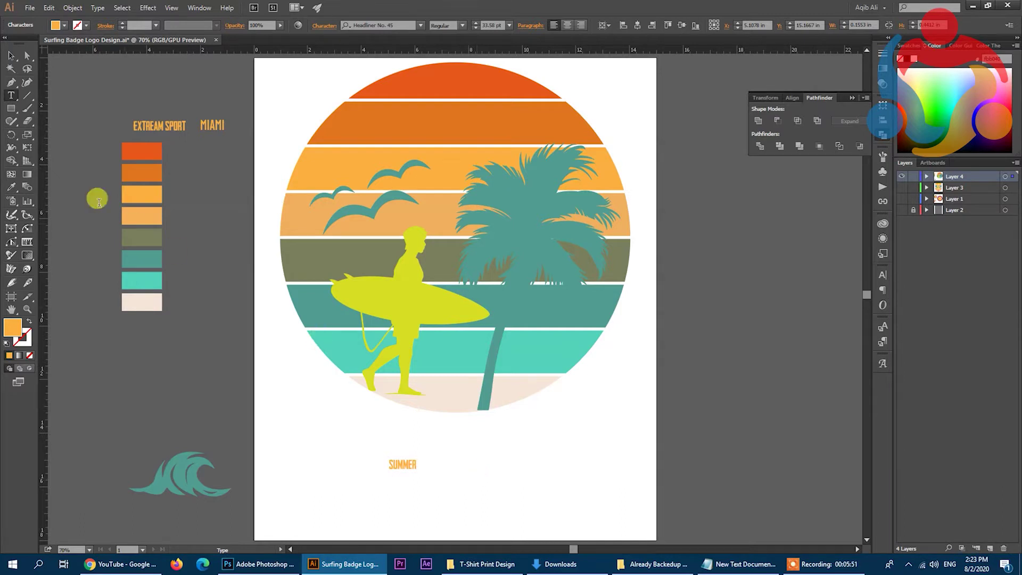
click(11, 55)
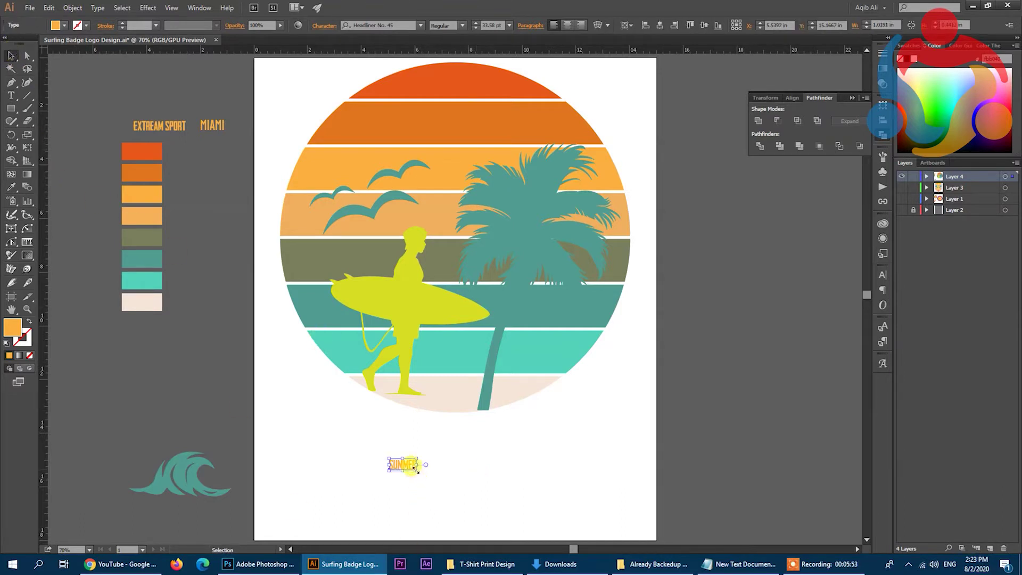
key(ctrl+v)
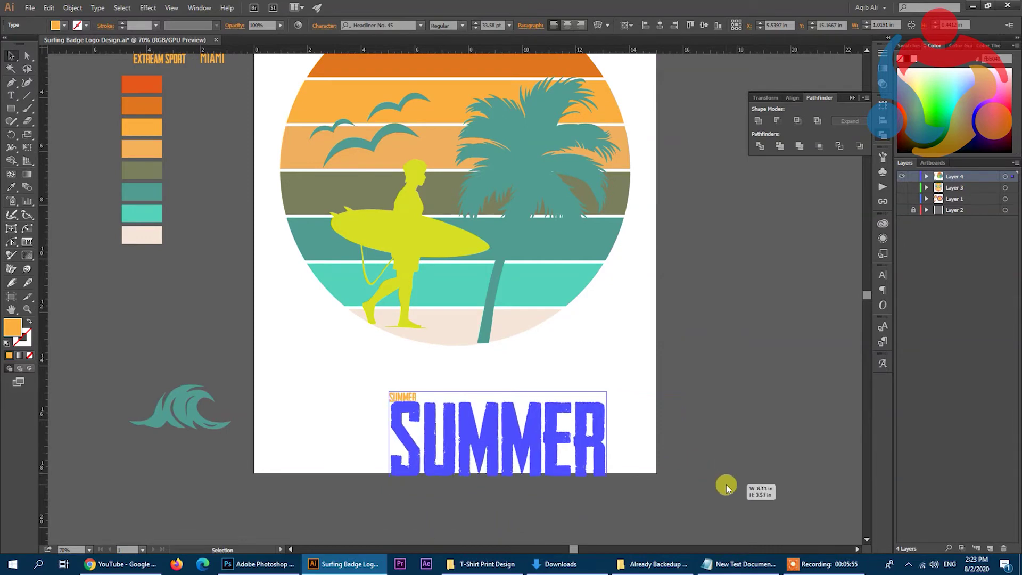
Enlarge SUMMER proportionally and move it over the circle's bottom edge.
drag(691, 454, 726, 484)
drag(528, 428, 467, 357)
key(ctrl+shift+a)
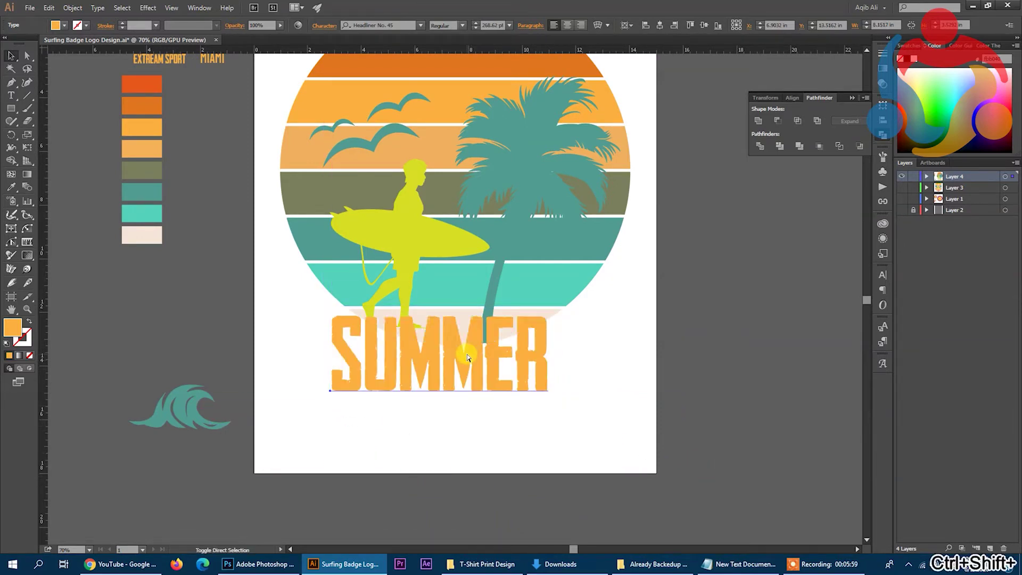
click(467, 356)
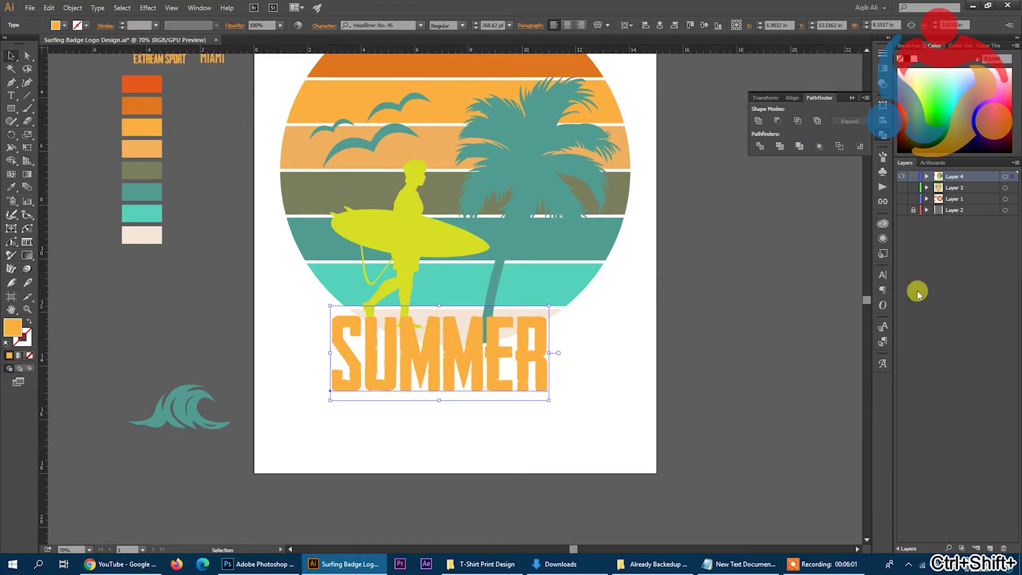
Change the headline font to Lazyday, centre it horizontally and nudge it slightly up.
click(882, 278)
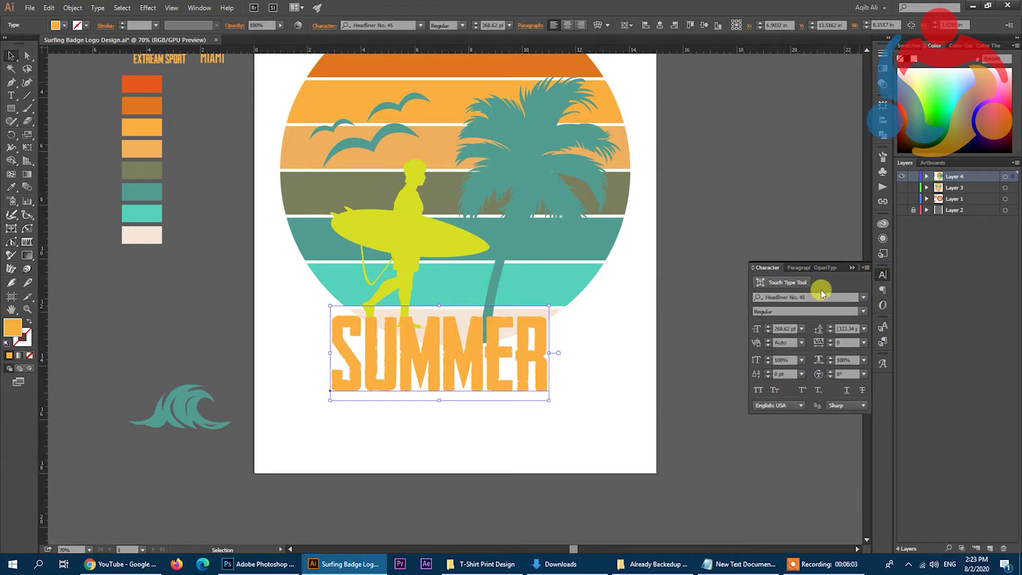
click(826, 297)
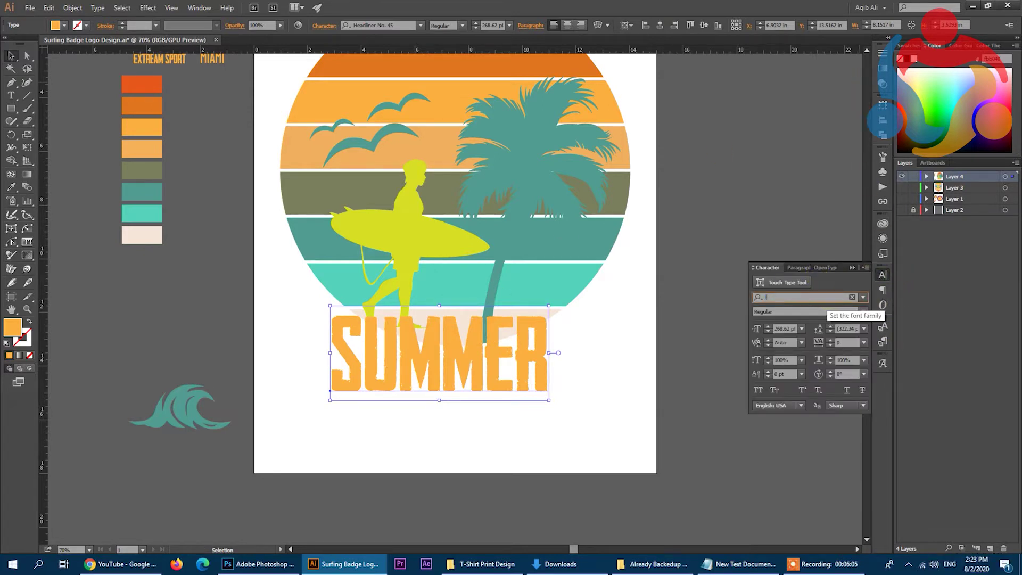
text(laz)
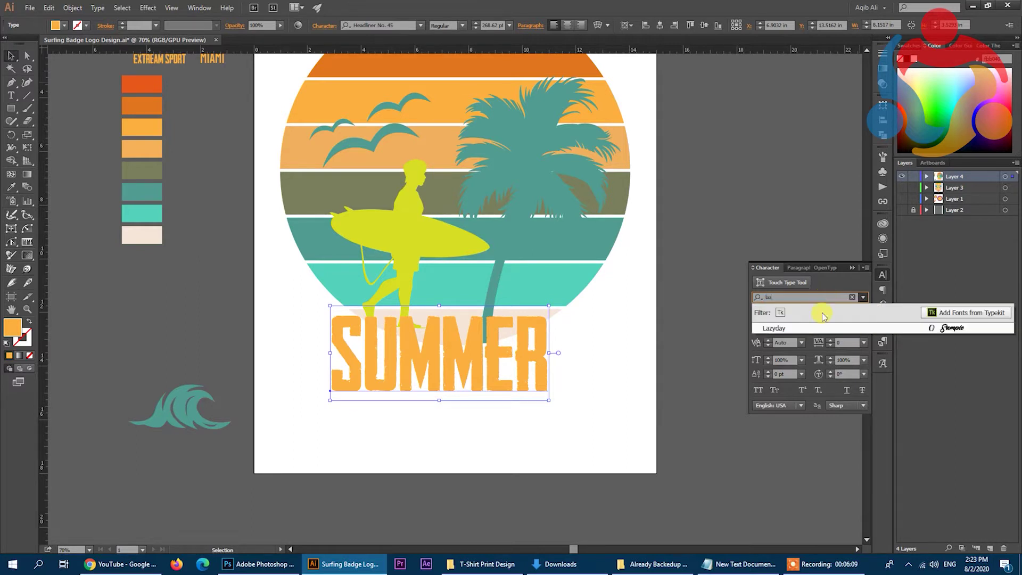
click(814, 327)
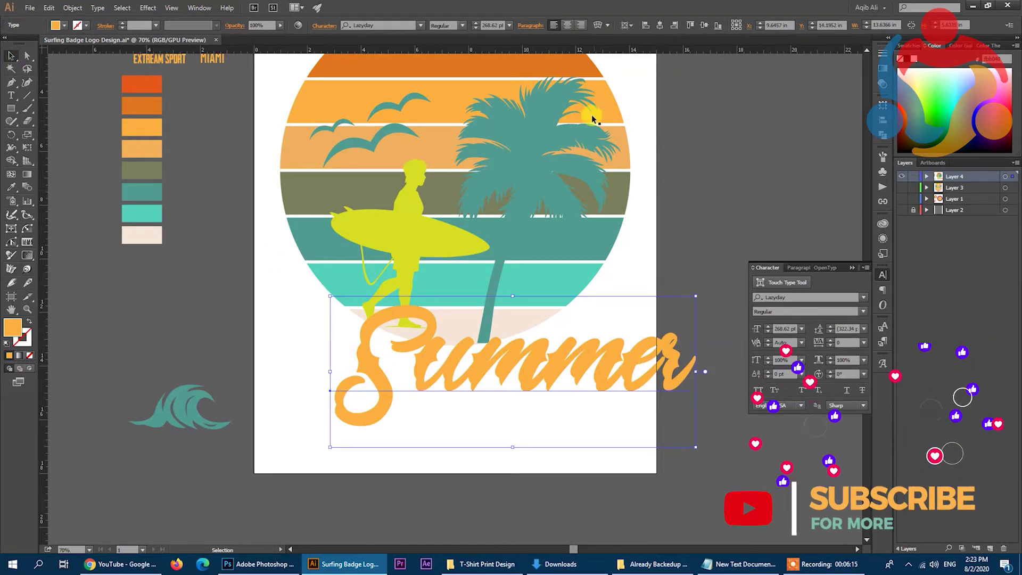
click(659, 25)
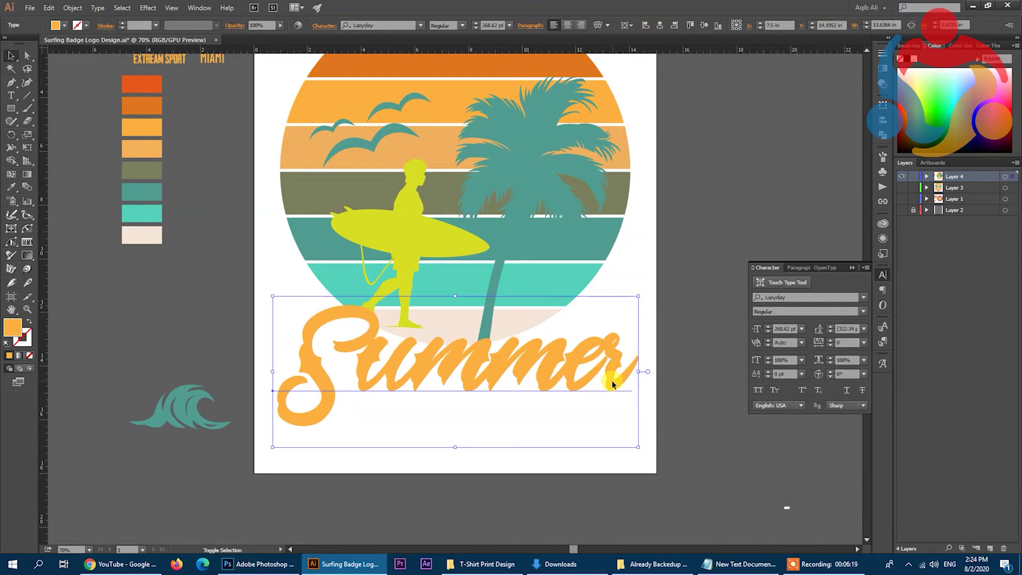
key(shift+Up)
key(shift+Up)
key(shift+Up)
key(shift+Up)
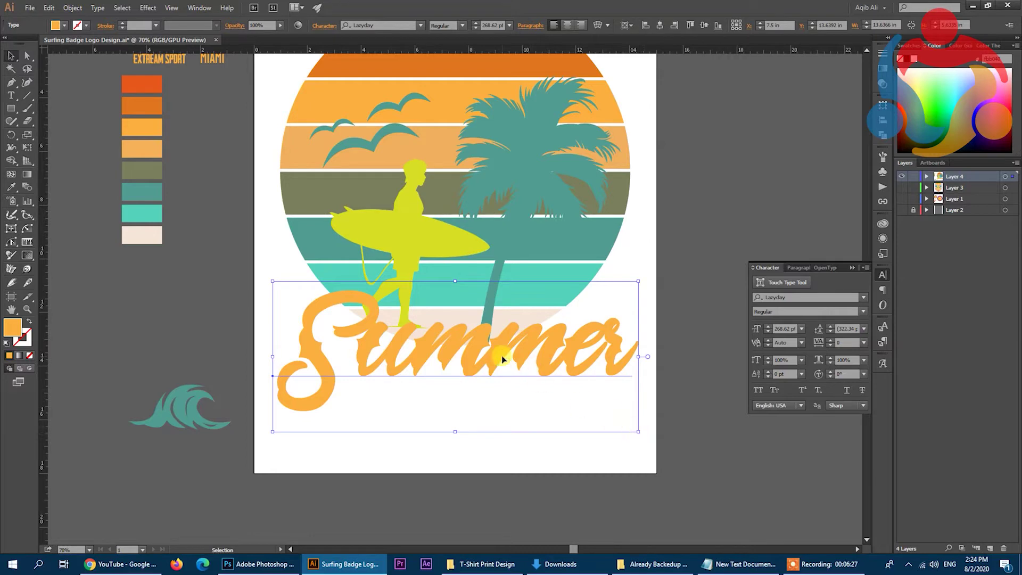
Duplicate the Summer text below itself and retype it as 'Vibes'.
drag(500, 359, 521, 451)
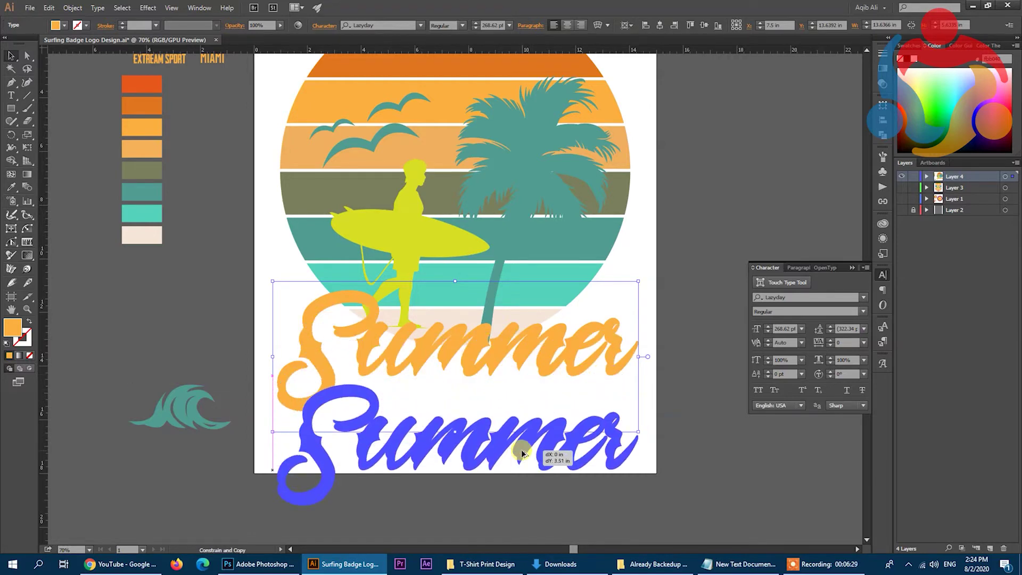
double_click(520, 451)
key(ctrl+a)
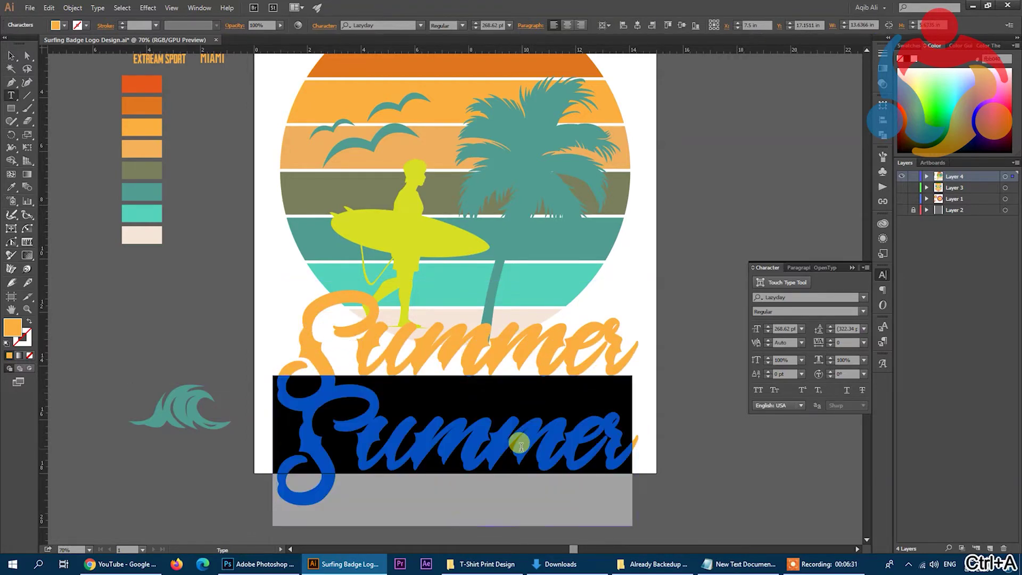
text(Vibe)
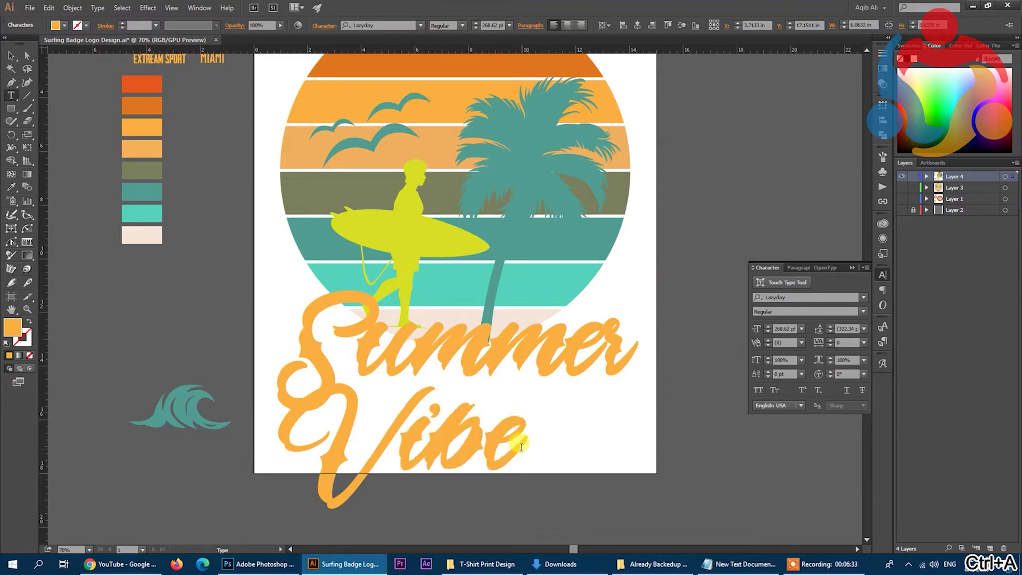
text(s)
click(11, 54)
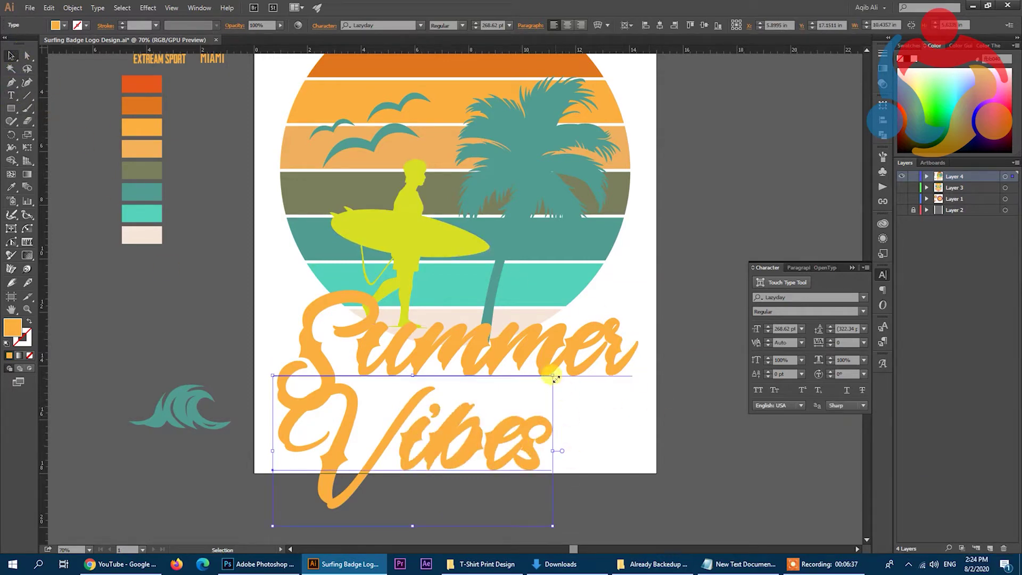
Enlarge the headline text to about 309 pt and nudge Vibes into position.
drag(554, 376, 597, 351)
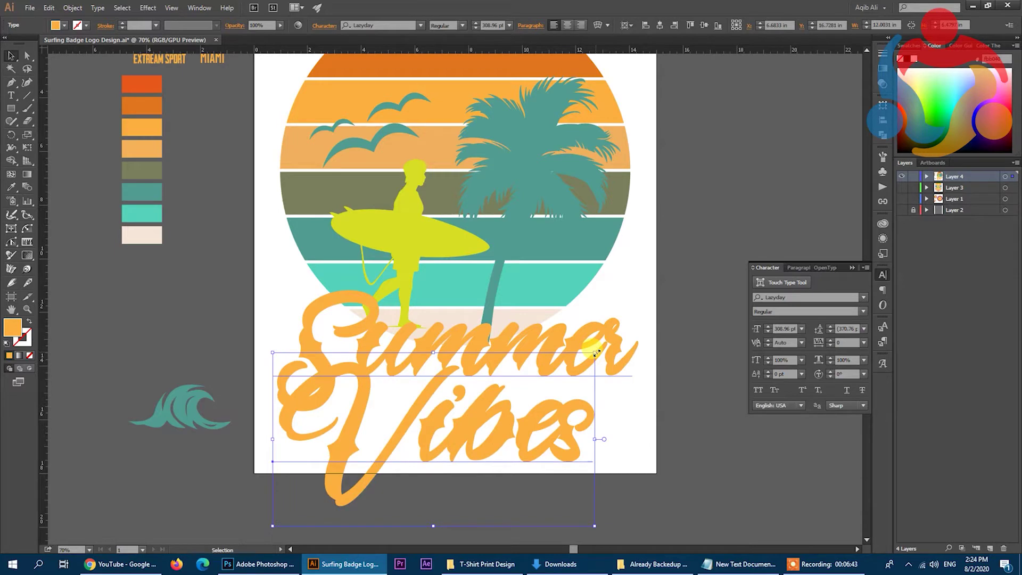
key(shift+Right)
key(shift+Right)
key(shift+Right)
key(shift+Down)
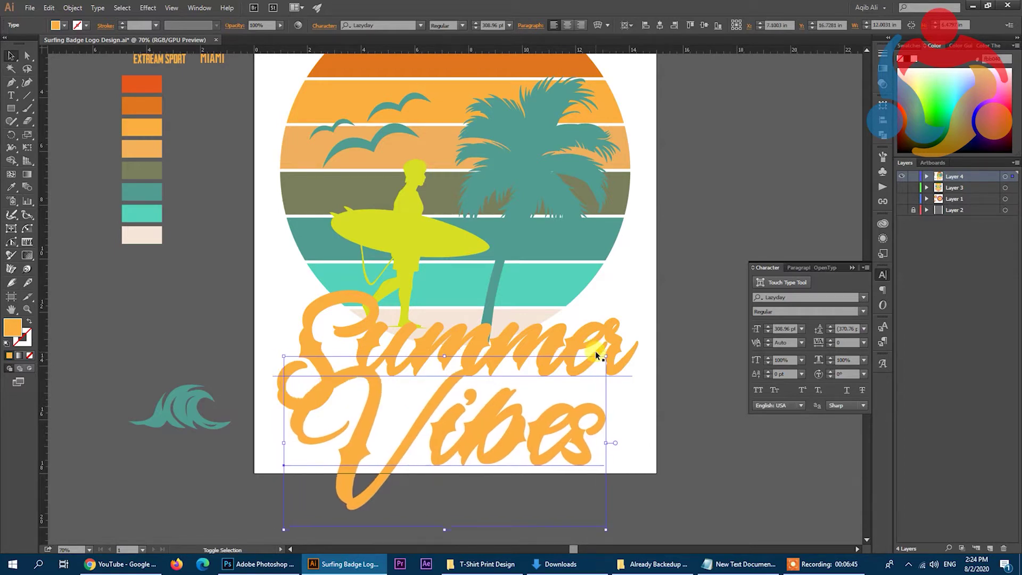
key(shift+Left)
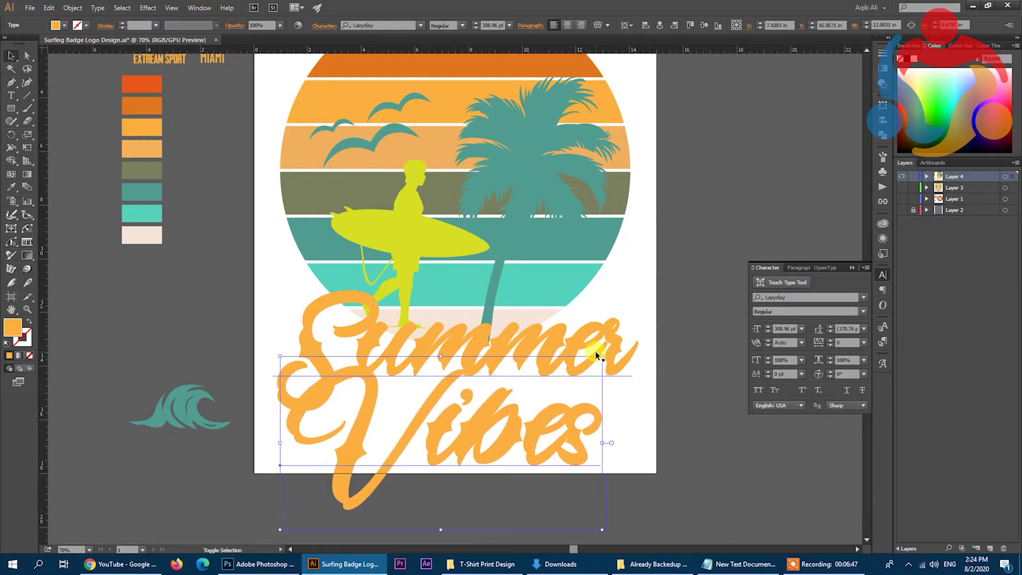
key(shift+Left)
key(shift+Left)
key(shift+Down)
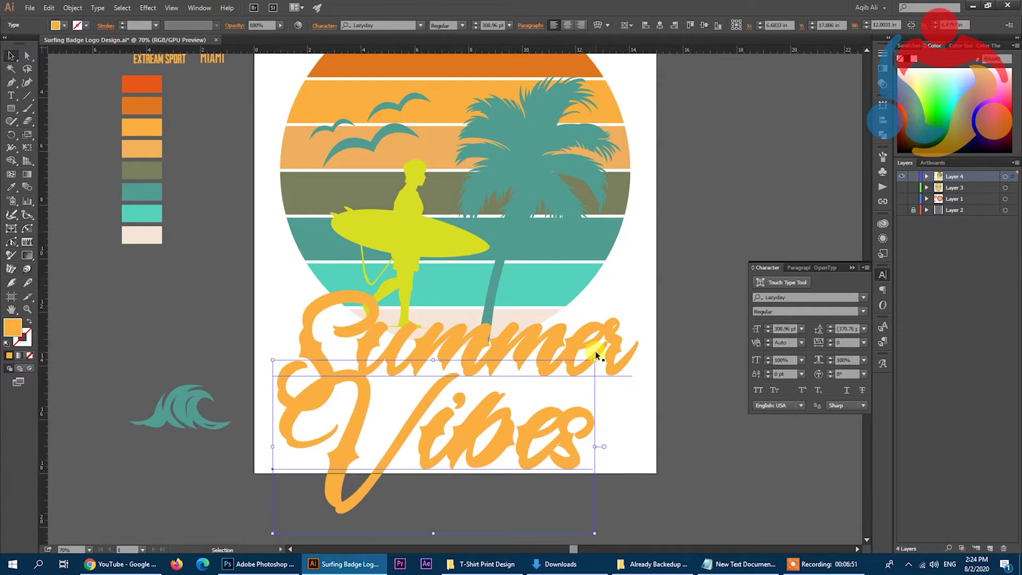
Scale the Vibes text down and drag it under Summer.
click(694, 387)
scroll(697, 391, up, 3)
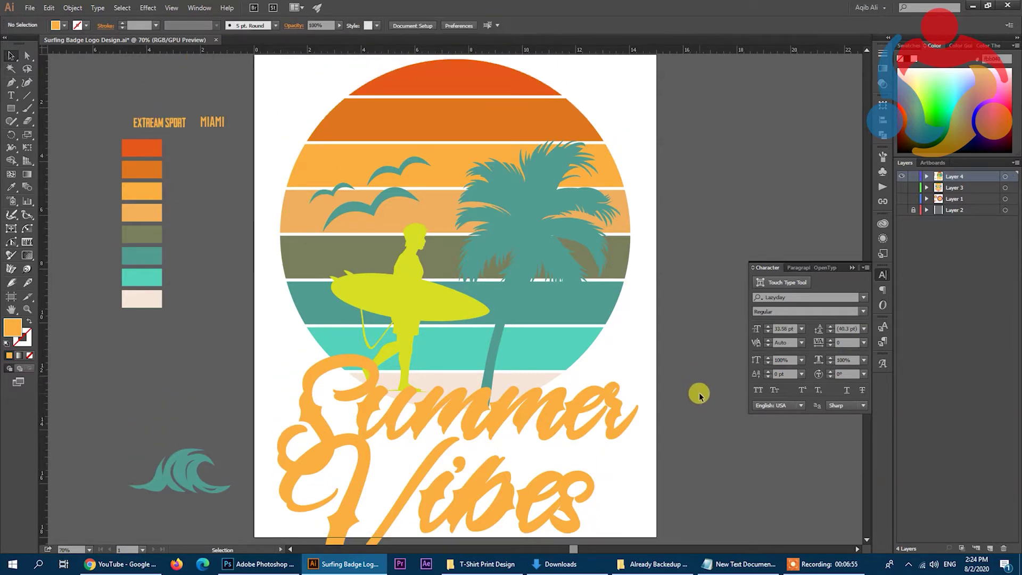
scroll(699, 395, down, 2)
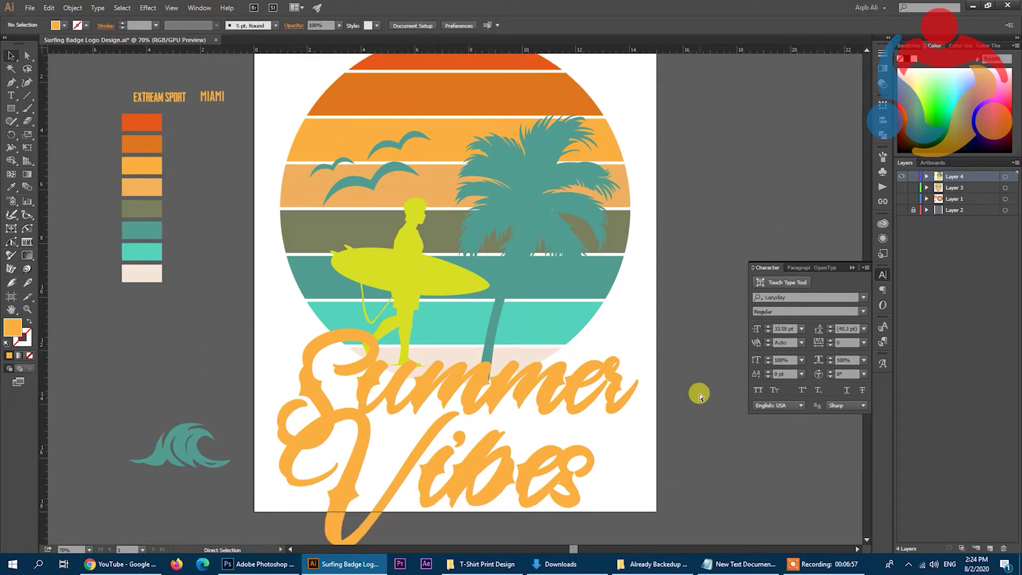
key(ctrl+minus)
key(ctrl+minus)
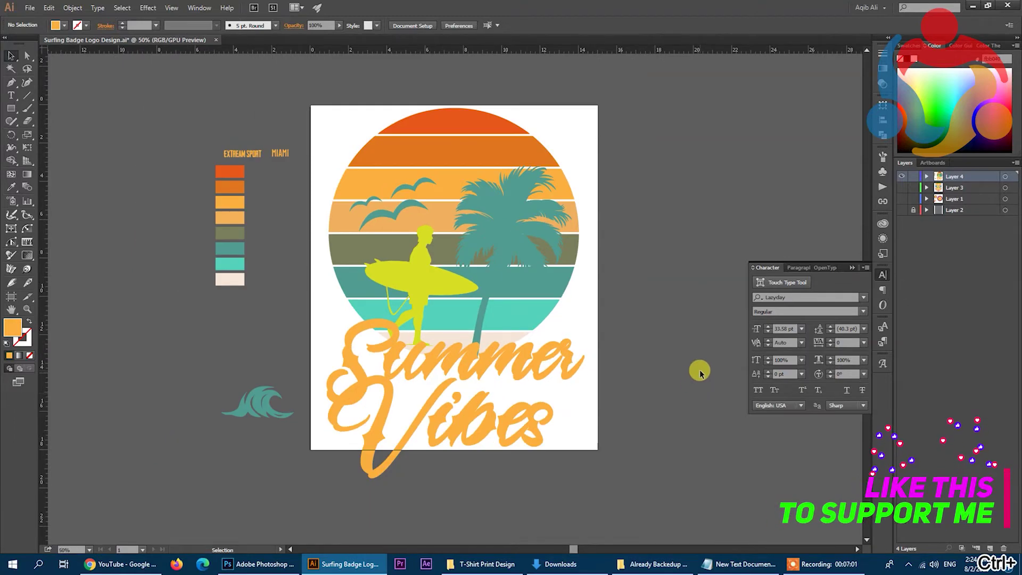
click(531, 442)
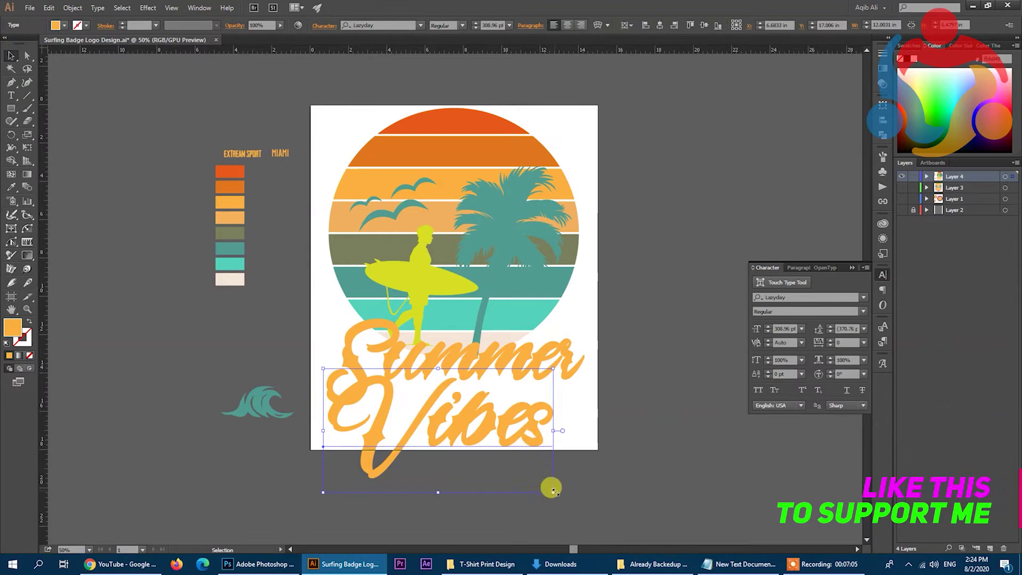
drag(554, 491, 511, 454)
drag(472, 413, 497, 415)
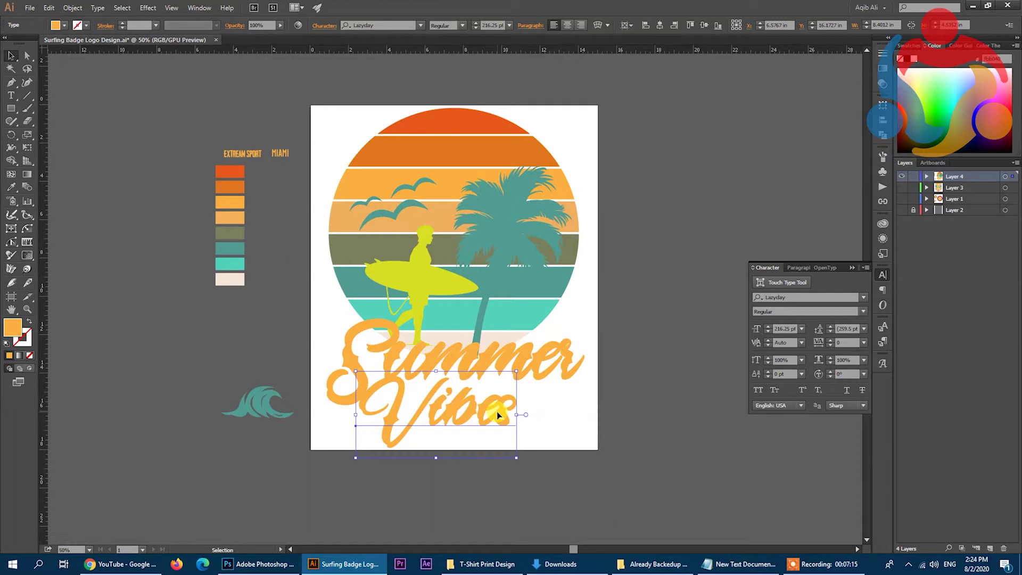
Fine-tune Vibes' position under Summer with small arrow-key nudges.
key(Up)
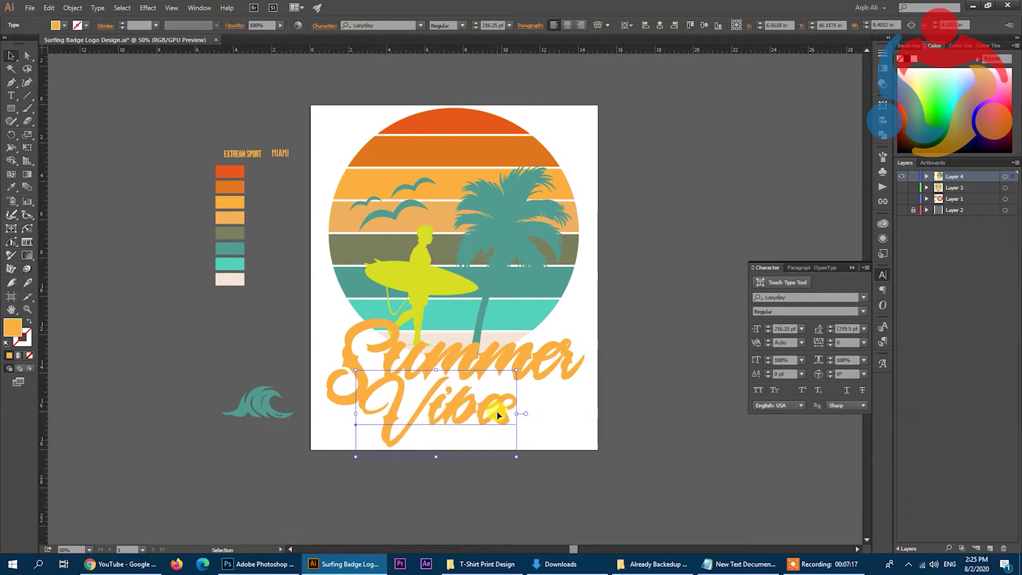
key(shift+Right)
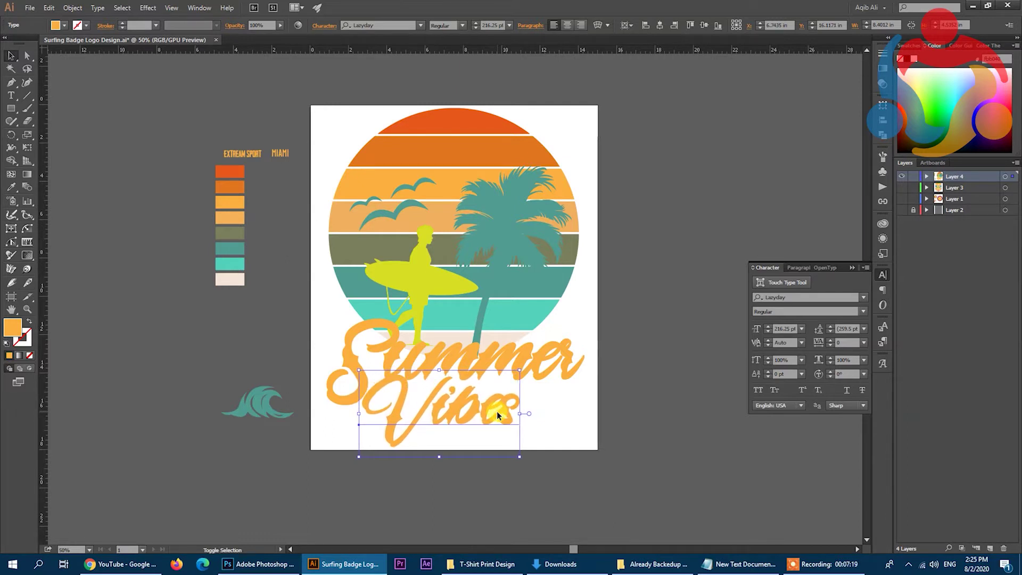
key(shift+Right)
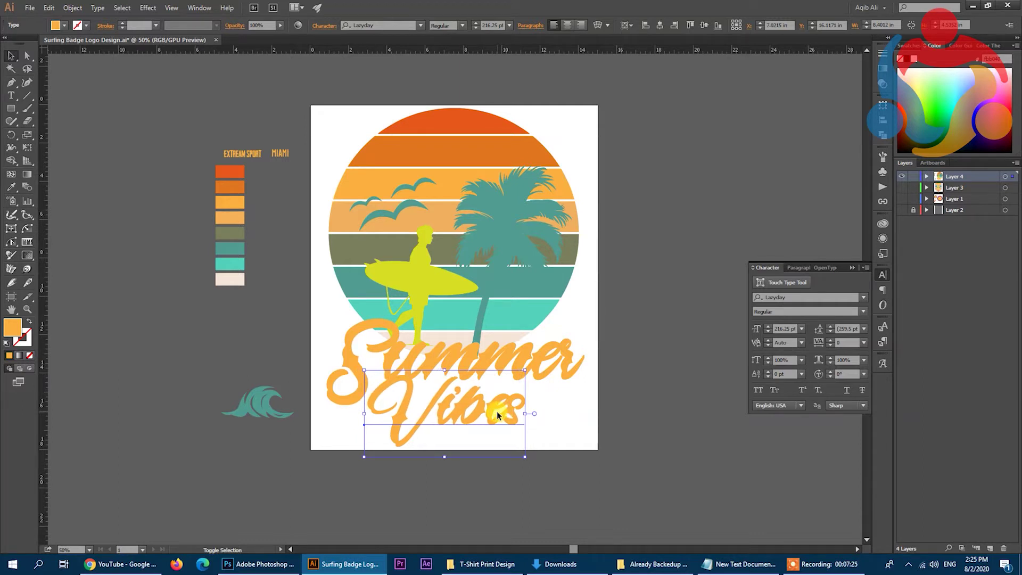
key(shift+Down)
key(shift+Up)
Rotate the Summer Vibes title to rise rightward and nudge it onto the badge's base.
shift+click(554, 351)
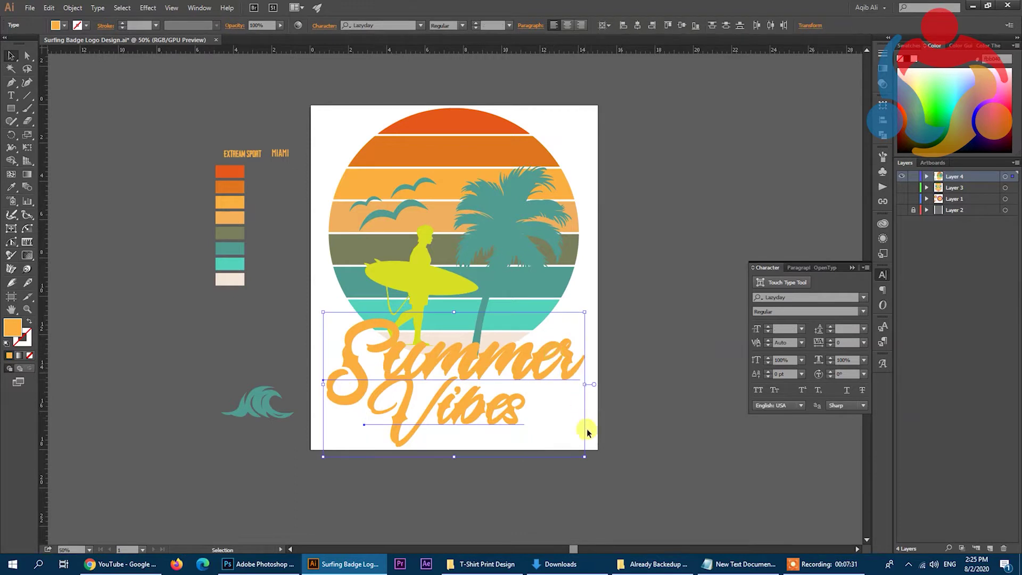
drag(585, 458, 593, 444)
key(shift+Up)
key(shift+Up)
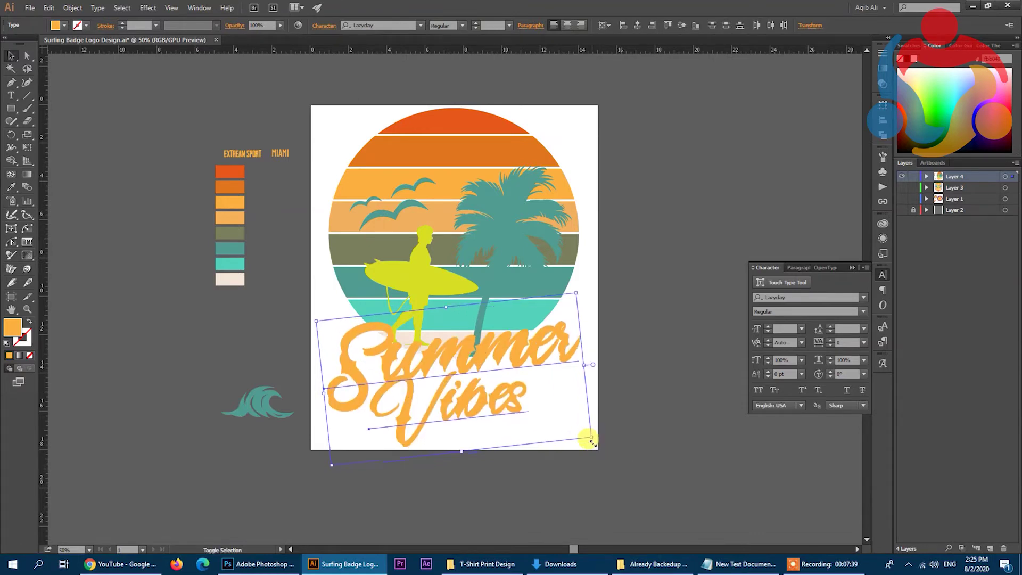
key(shift+Up)
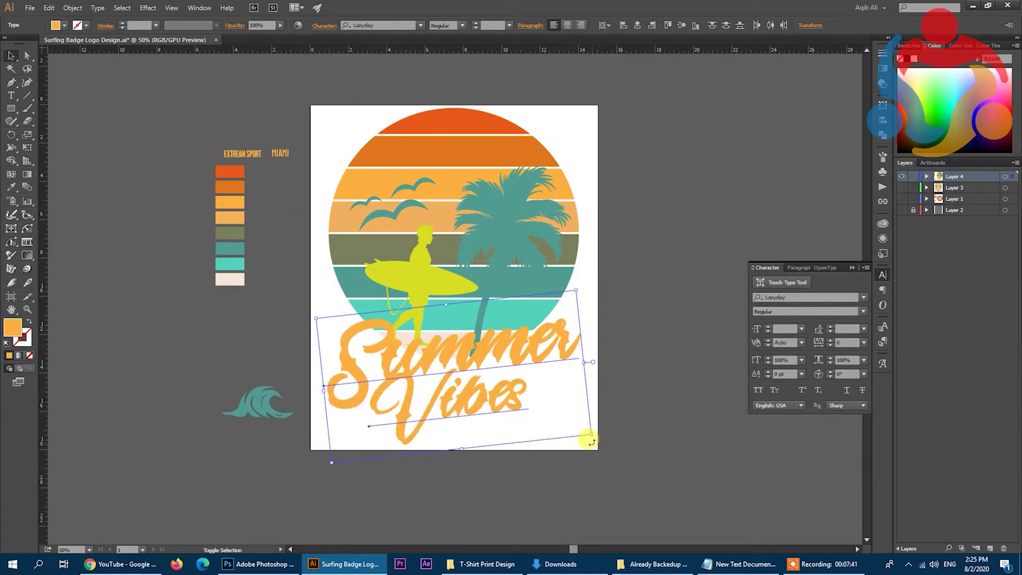
key(shift+Up)
key(shift+Down)
key(shift+Down)
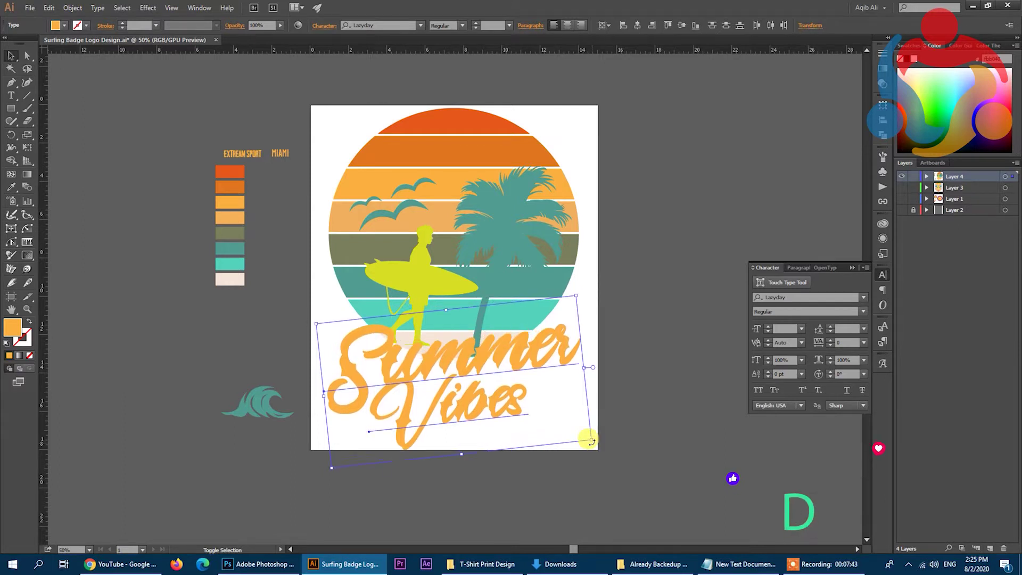
key(shift+Down)
key(shift+Down)
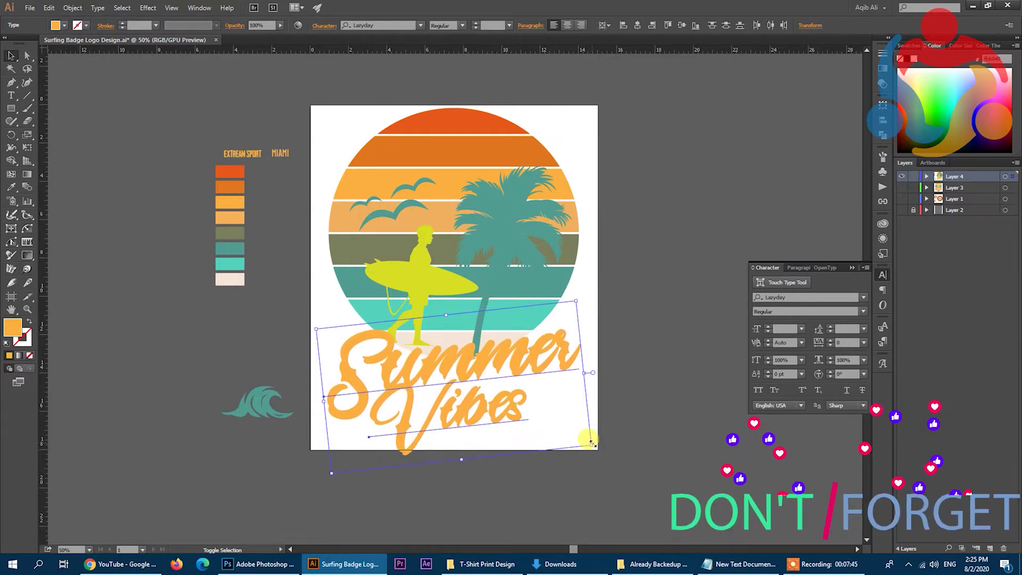
key(shift+Up)
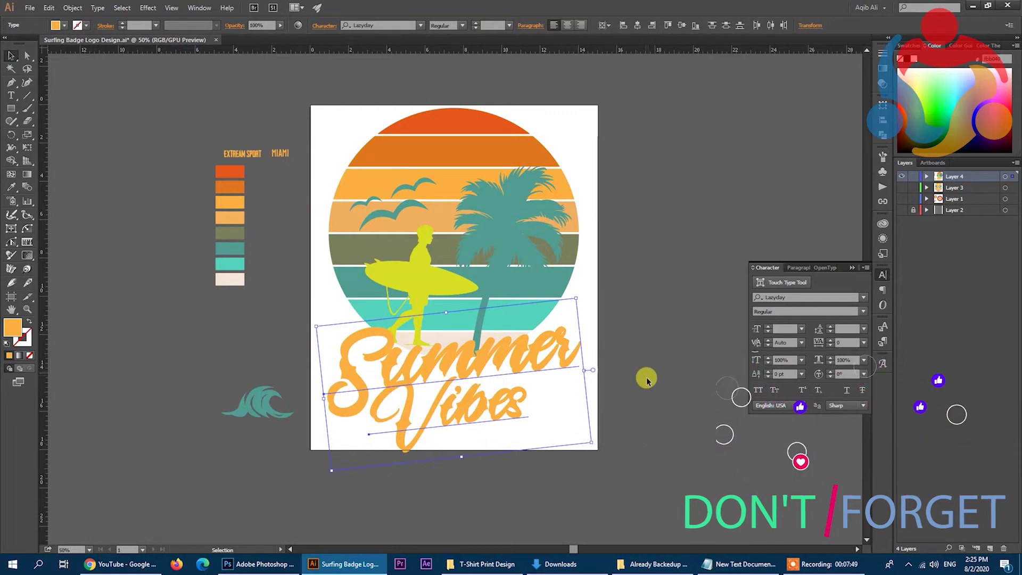
click(659, 407)
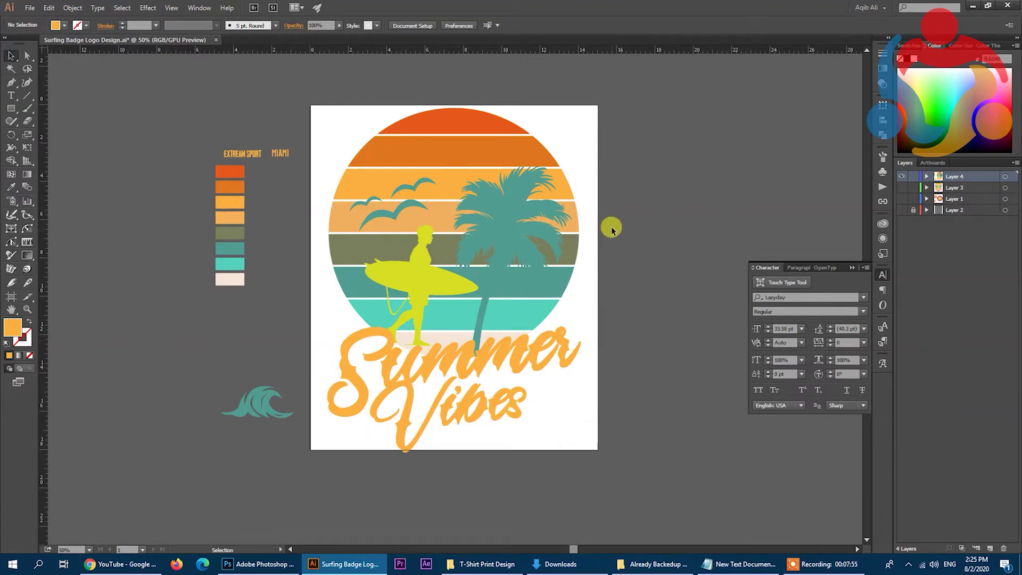
click(340, 442)
drag(586, 465, 580, 459)
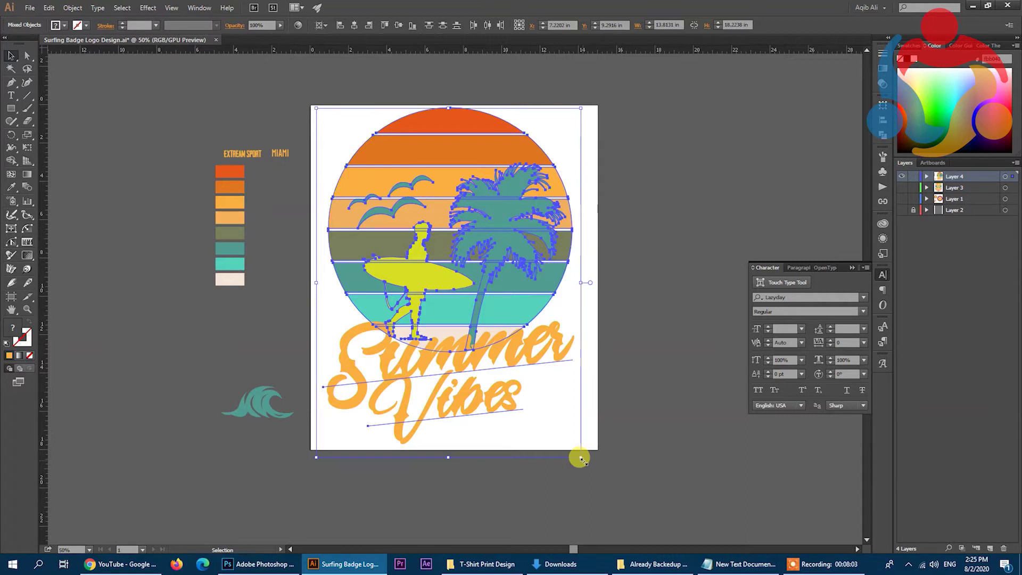
key(shift+Right)
key(shift+Right)
key(shift+Right)
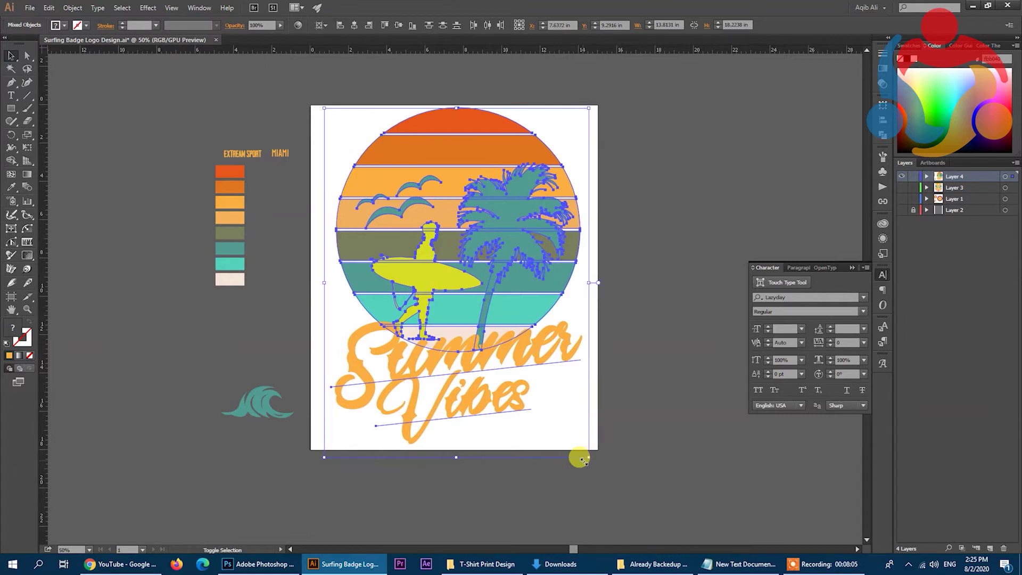
key(shift+Left)
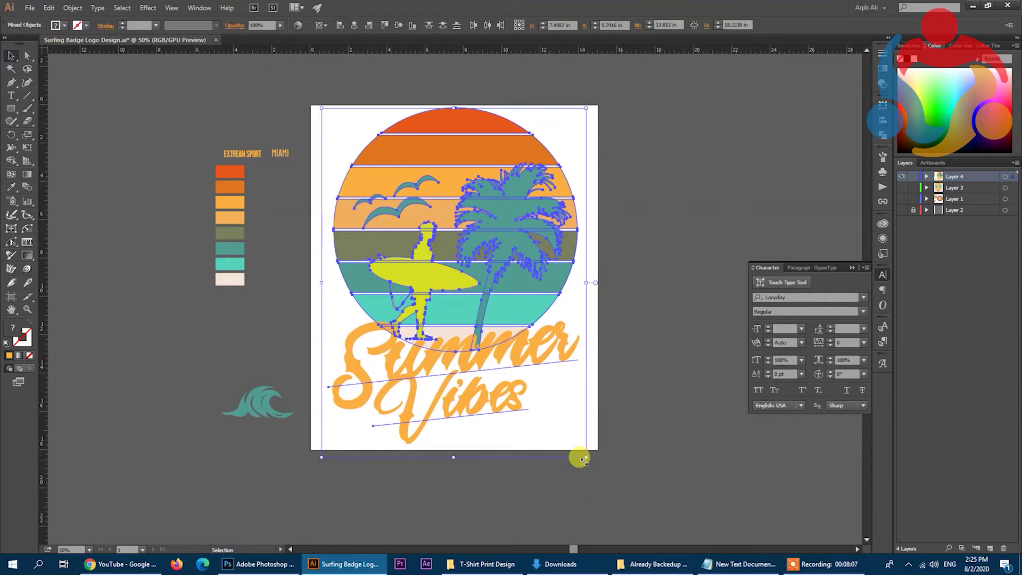
click(643, 451)
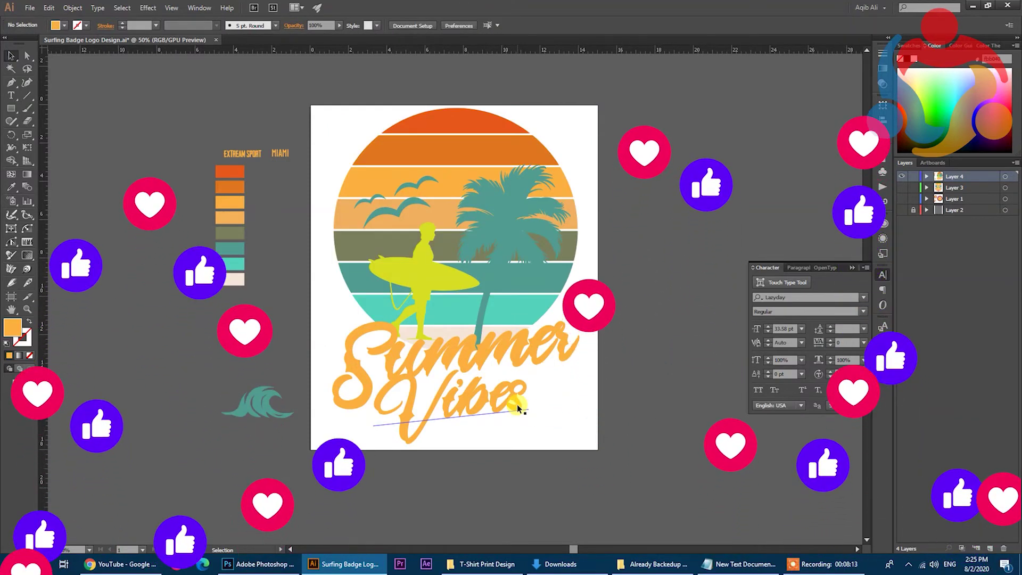
Make a black-filled offset path of the palm tree and cut it.
click(515, 228)
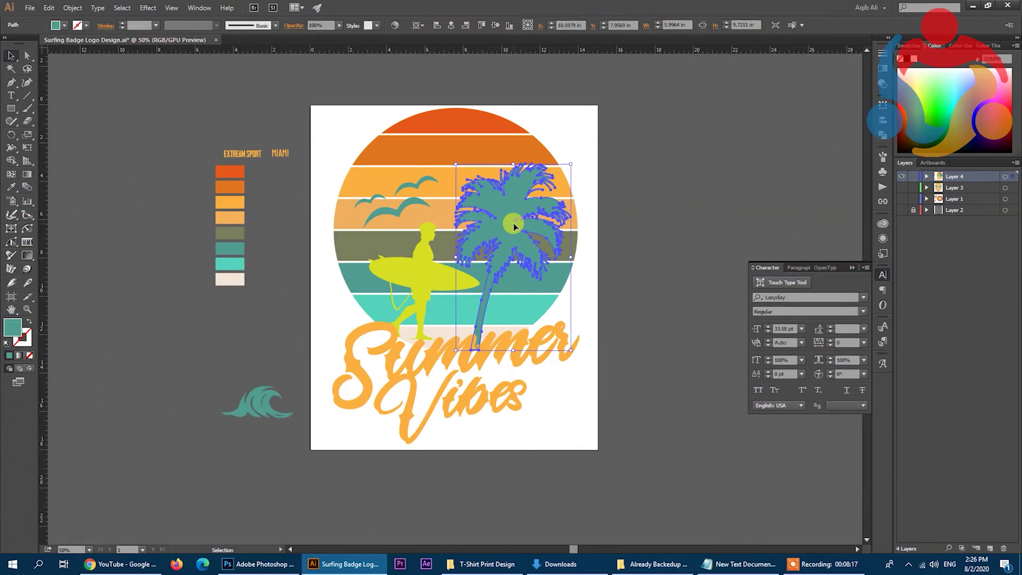
click(73, 8)
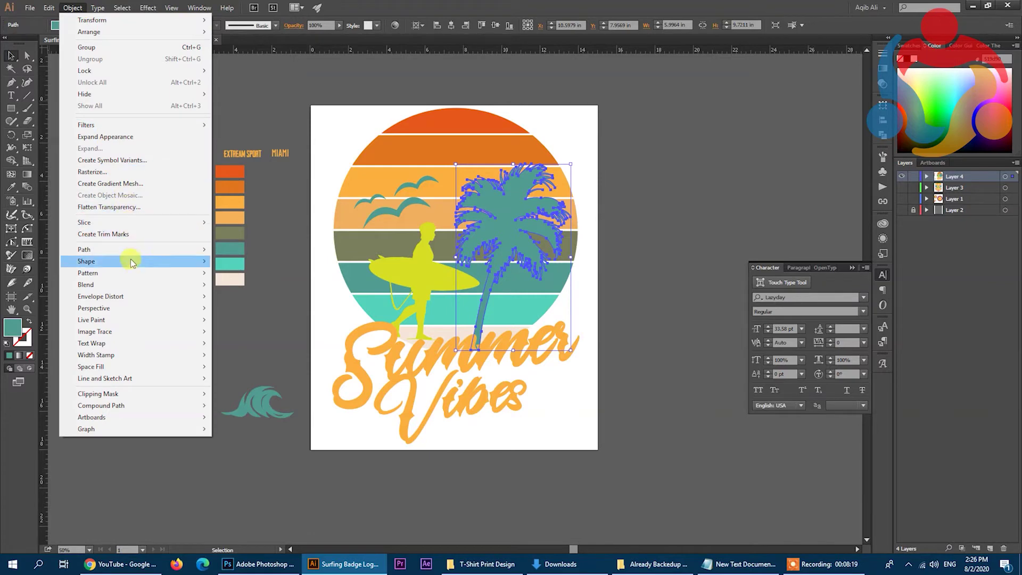
mouse_move(84, 249)
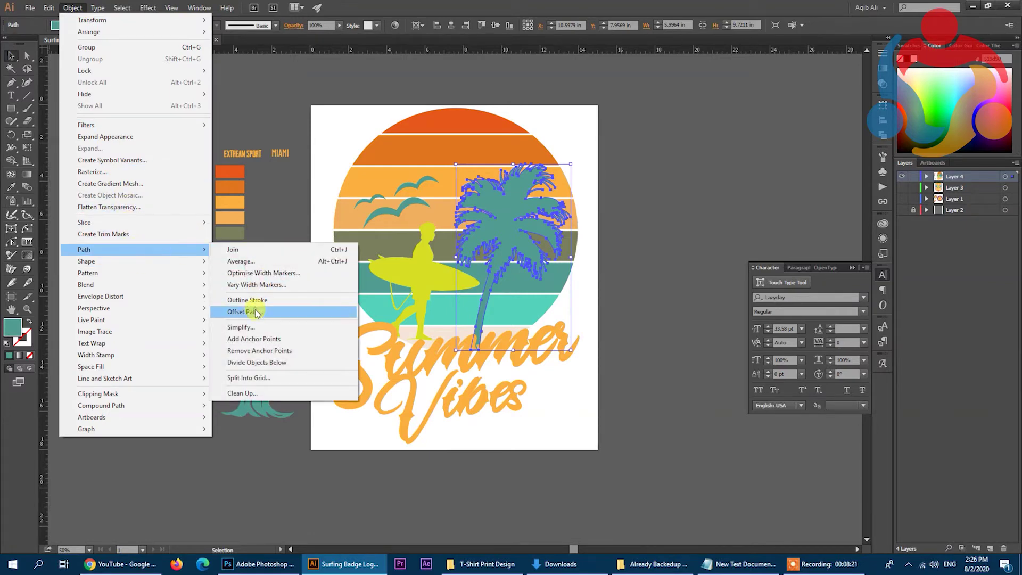
click(256, 313)
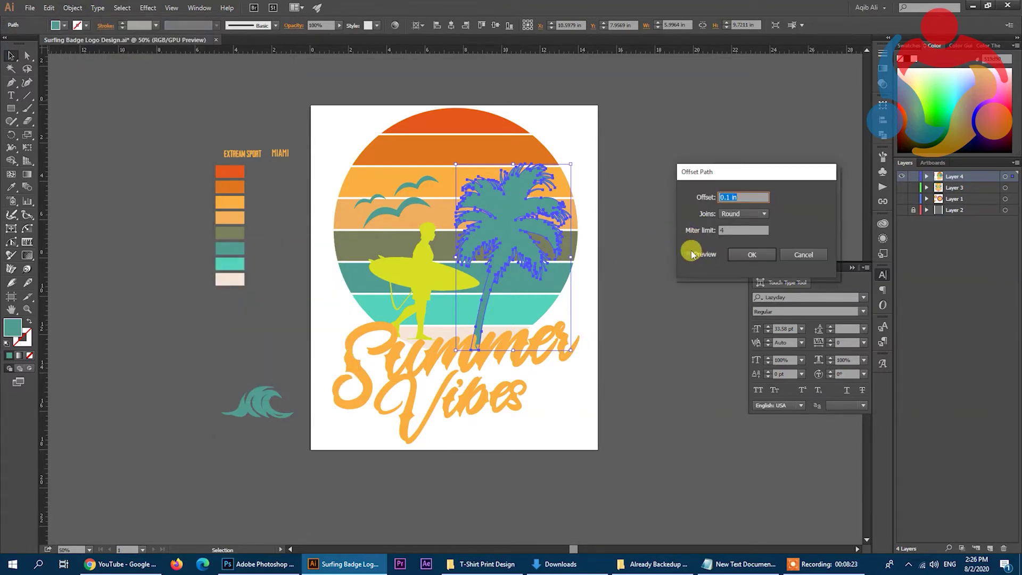
click(690, 253)
click(747, 255)
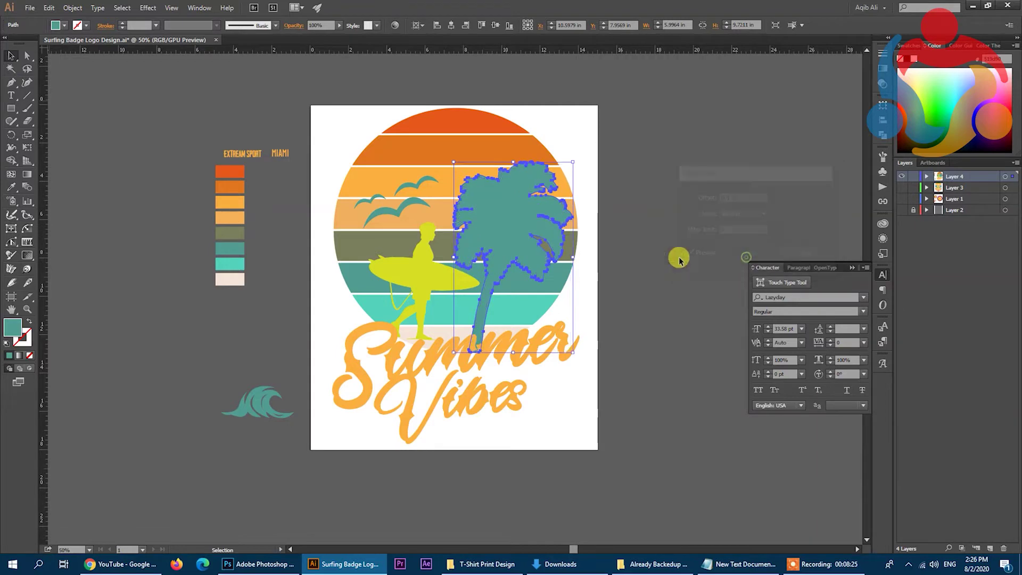
double_click(13, 327)
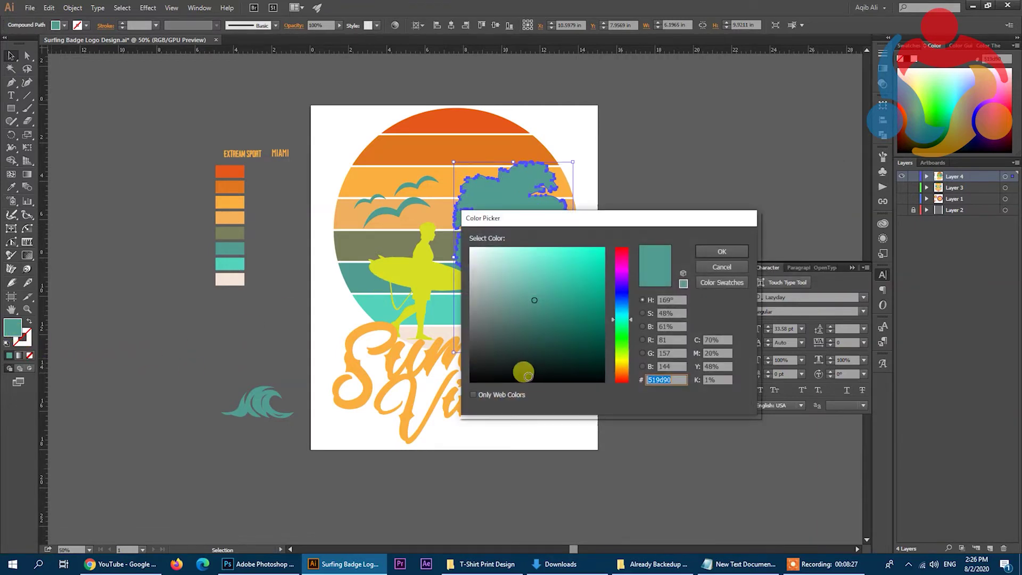
drag(525, 372, 461, 399)
click(713, 256)
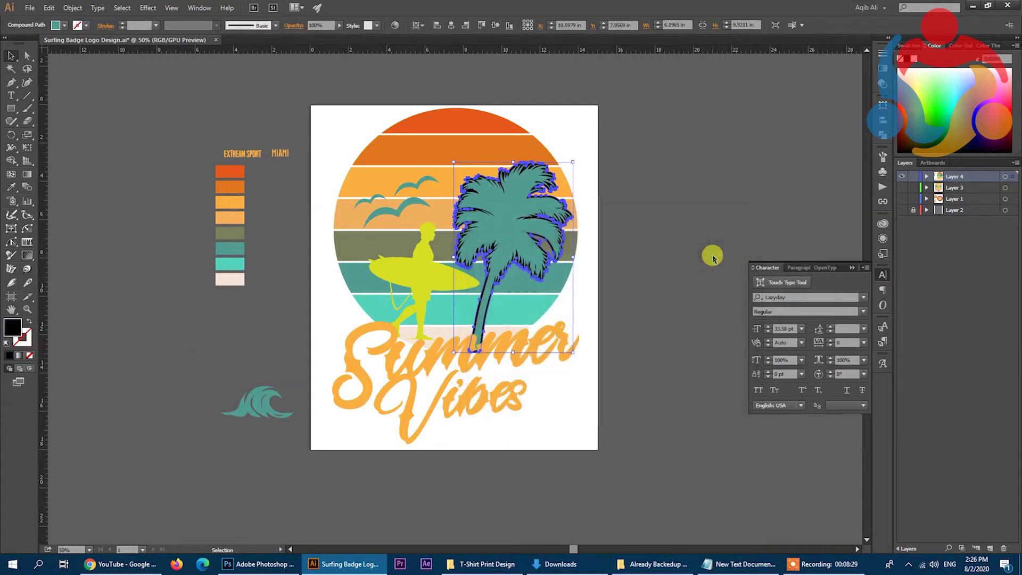
key(ctrl+x)
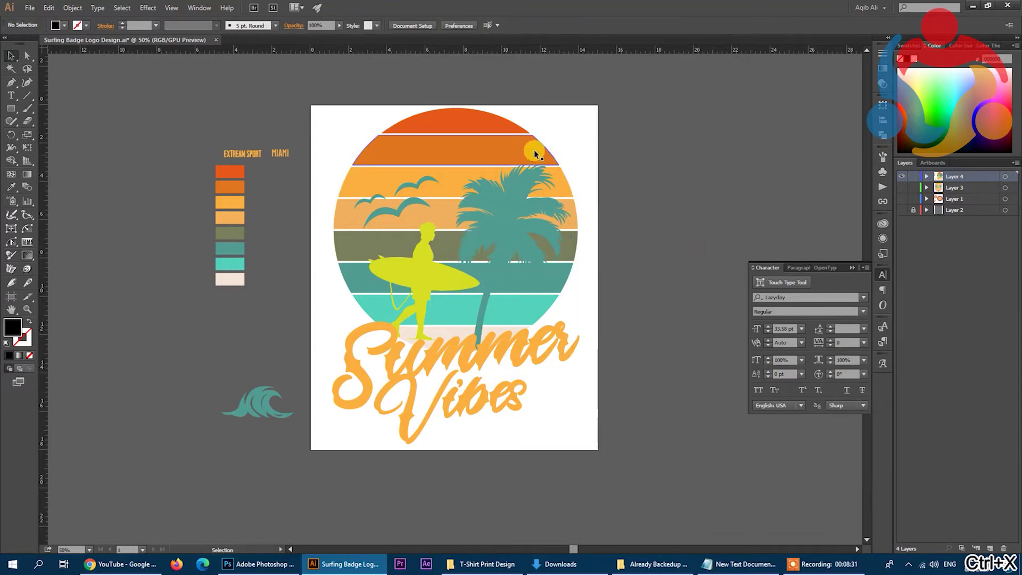
Give the stripe circle an unclipped opacity mask containing the black palm shape pasted in front.
click(527, 150)
click(882, 83)
click(807, 87)
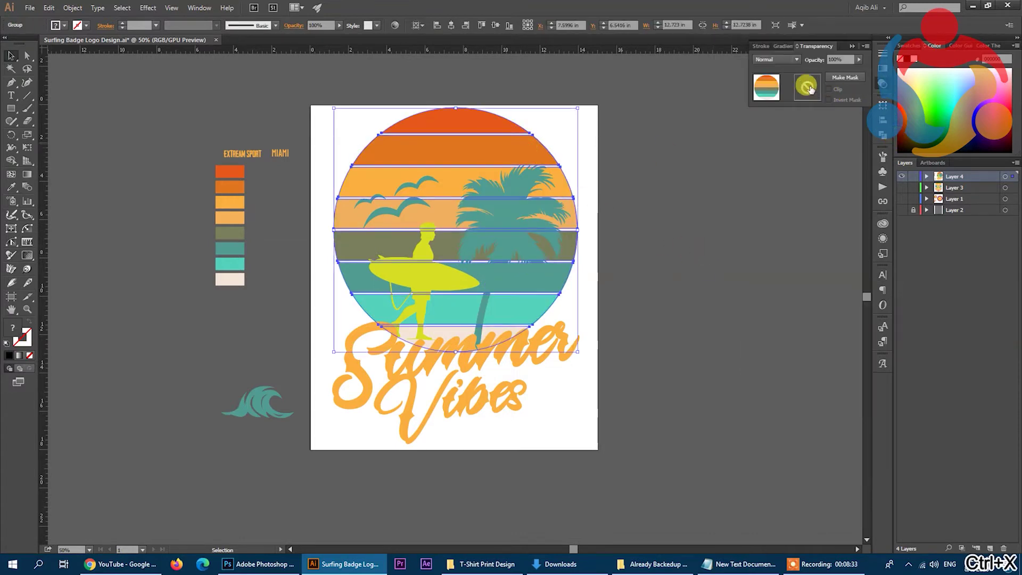
click(835, 89)
click(808, 88)
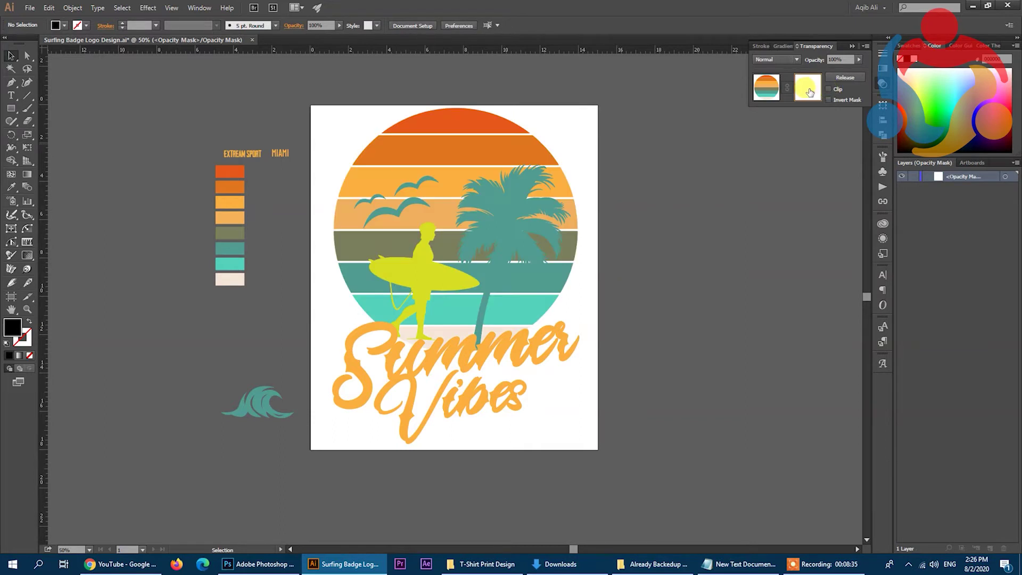
key(ctrl+f)
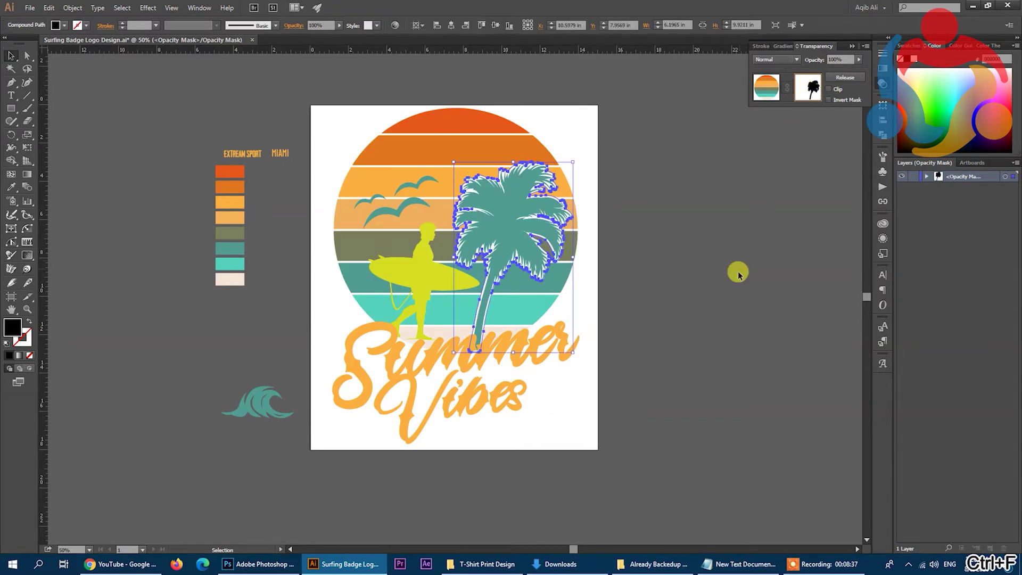
click(759, 125)
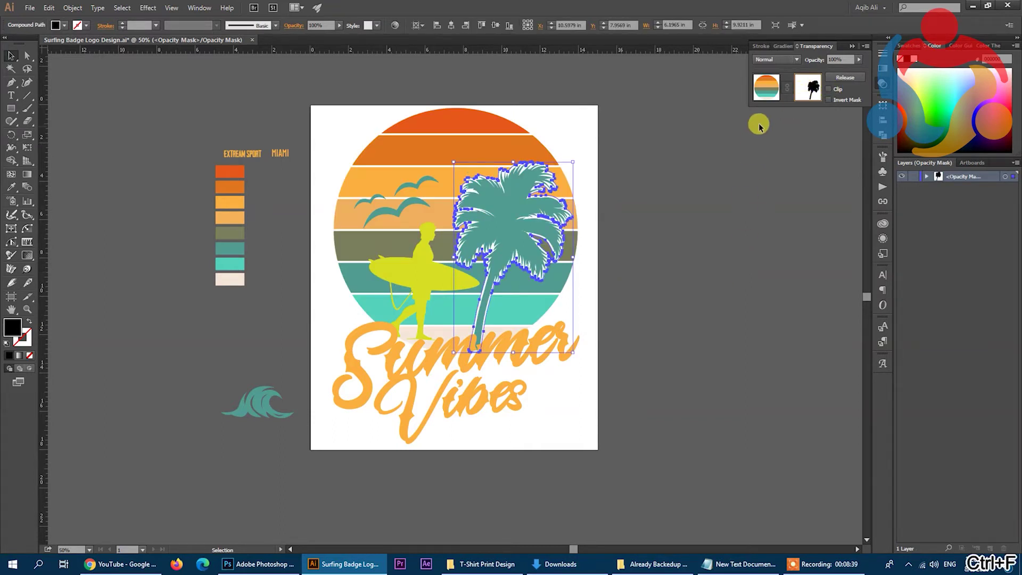
click(712, 248)
click(420, 258)
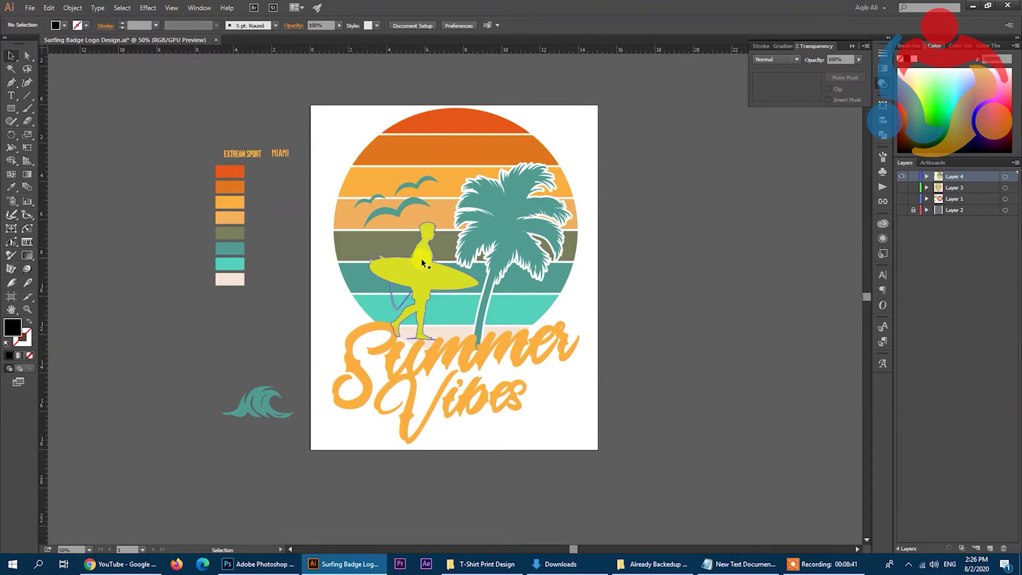
Undo a stray change and re-paste the palm shape into the circle's opacity mask.
click(73, 8)
mouse_move(134, 249)
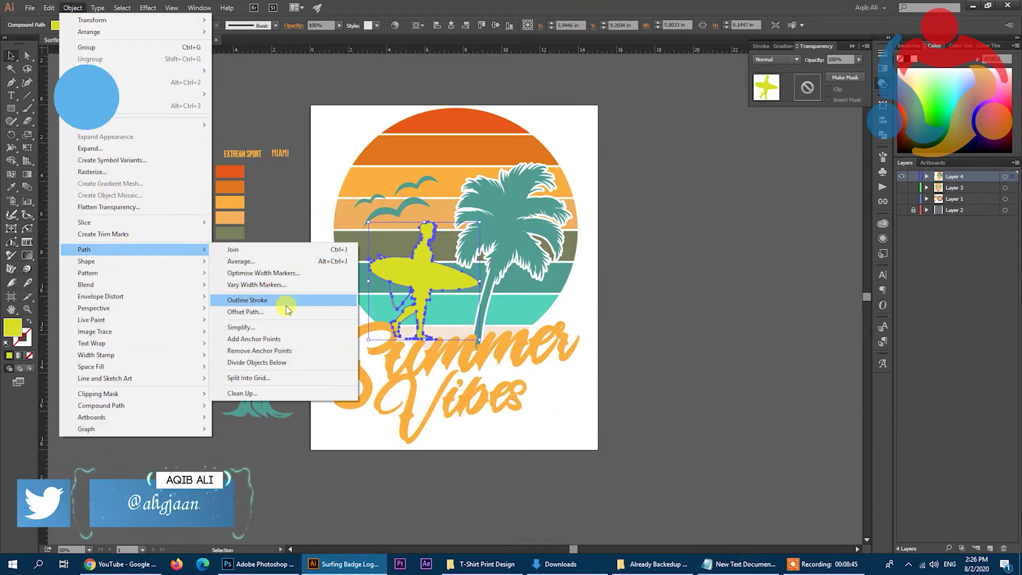
click(247, 299)
click(246, 276)
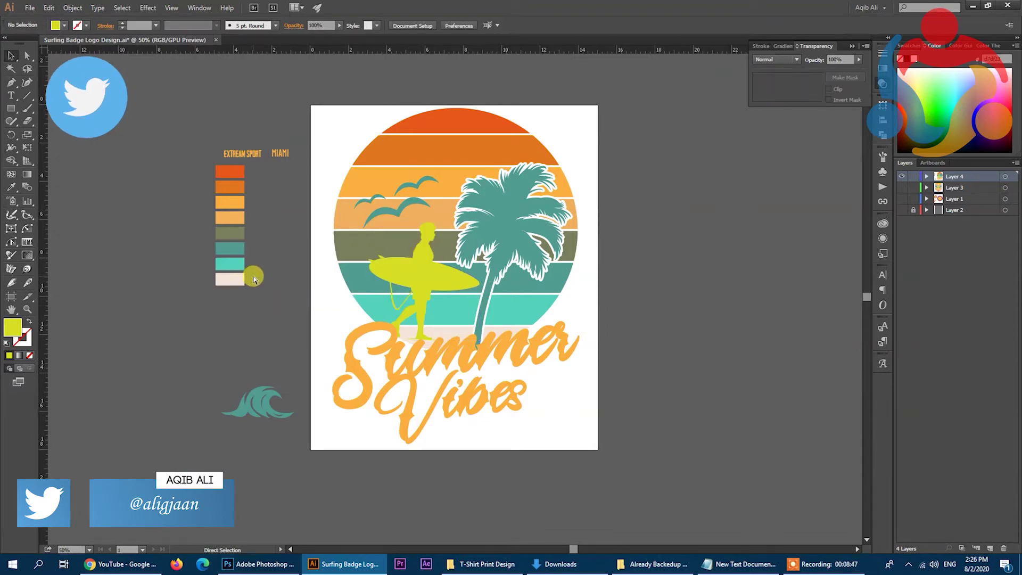
key(ctrl+z)
key(v)
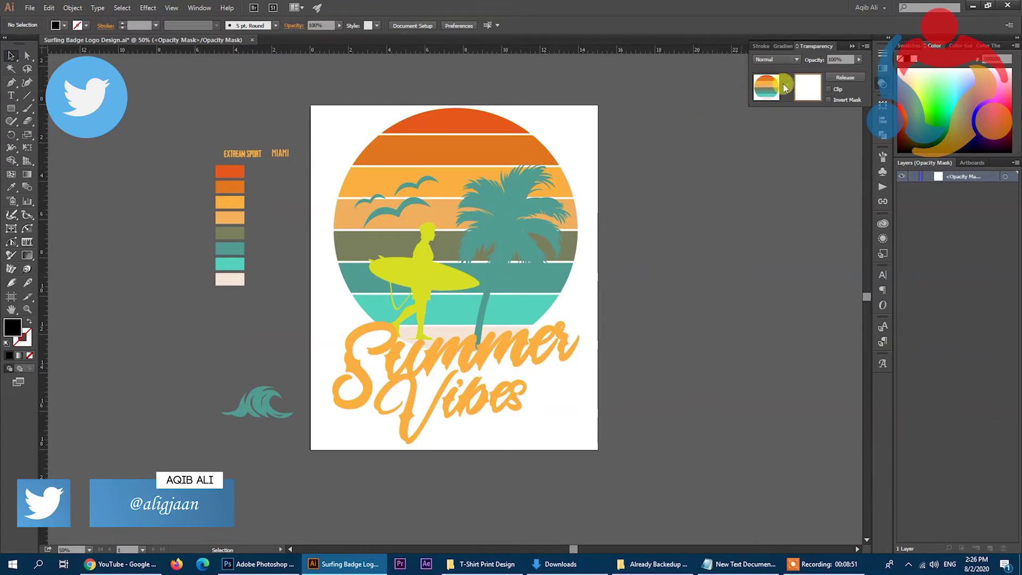
click(806, 95)
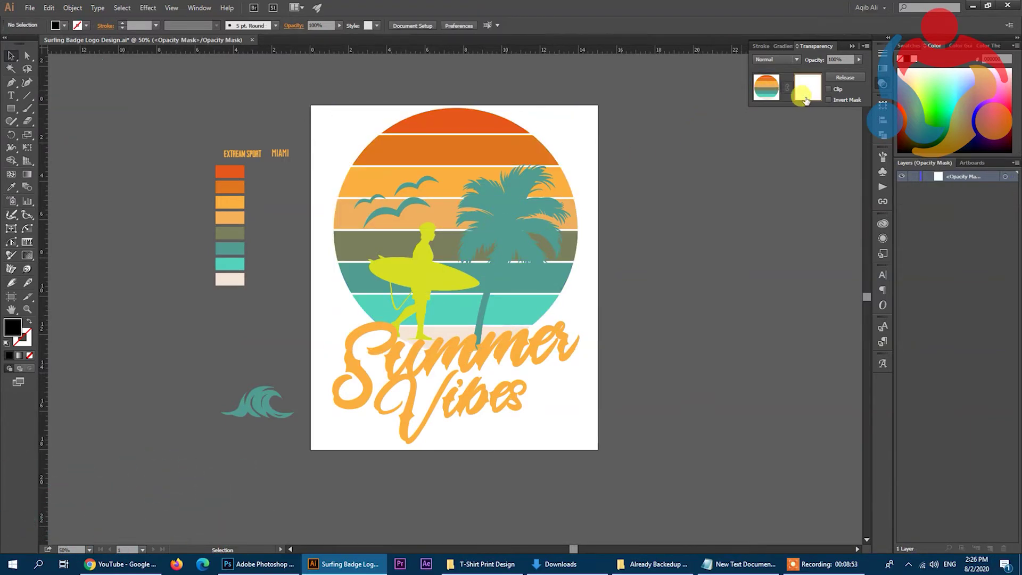
key(ctrl+f)
click(665, 266)
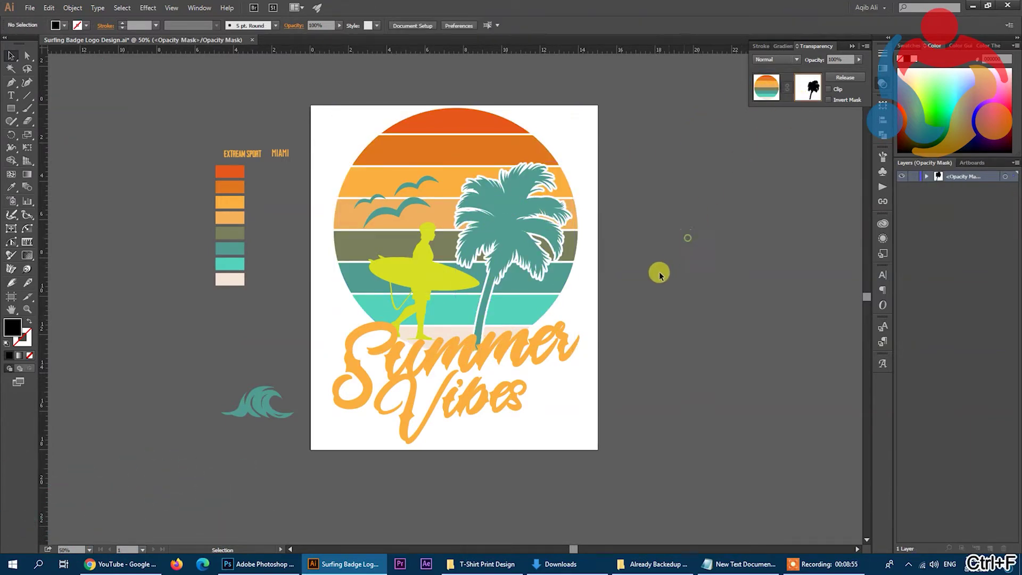
click(767, 89)
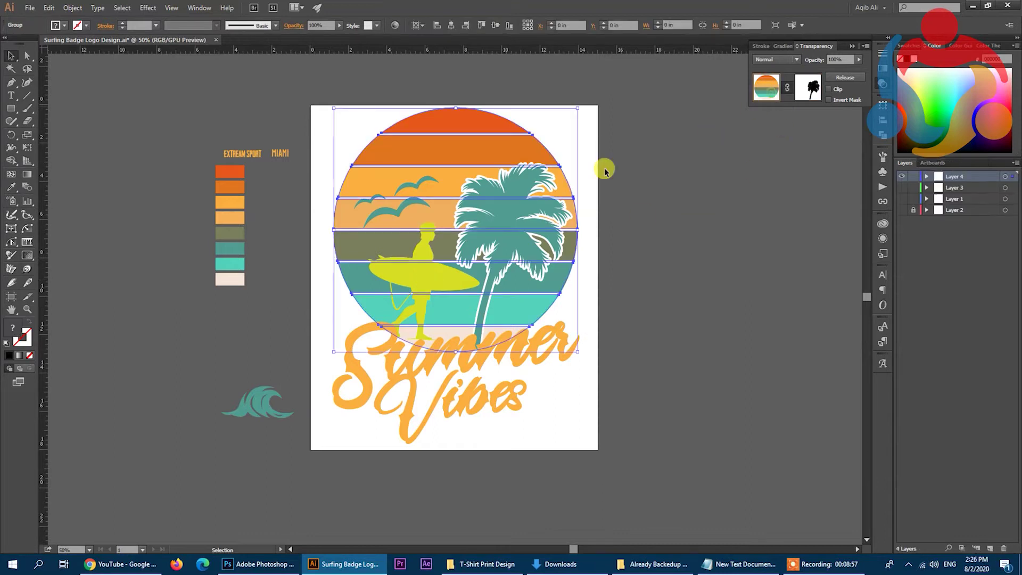
Make a black-filled offset path of the yellow surfer and cut it.
click(428, 255)
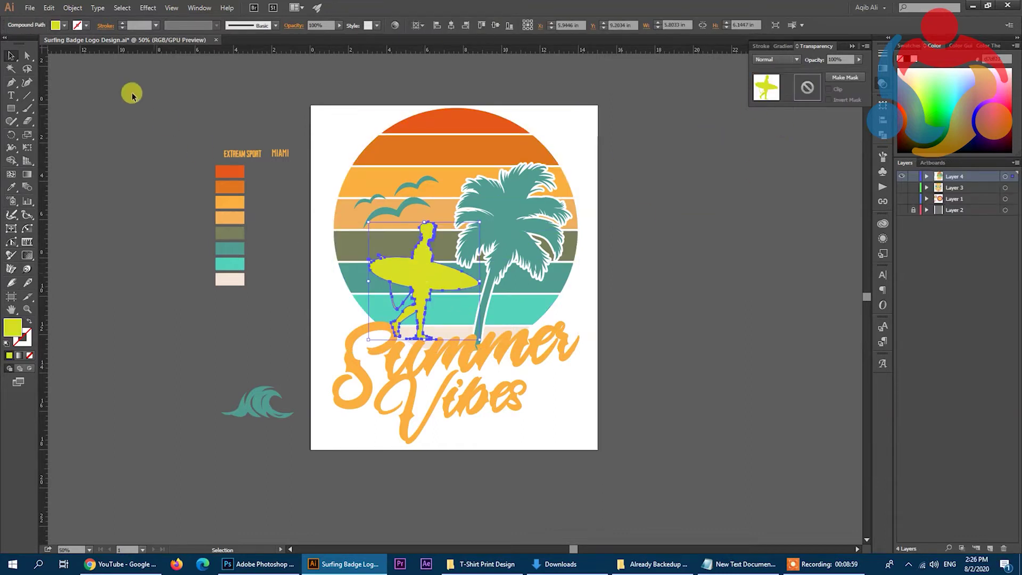
click(72, 7)
mouse_move(84, 249)
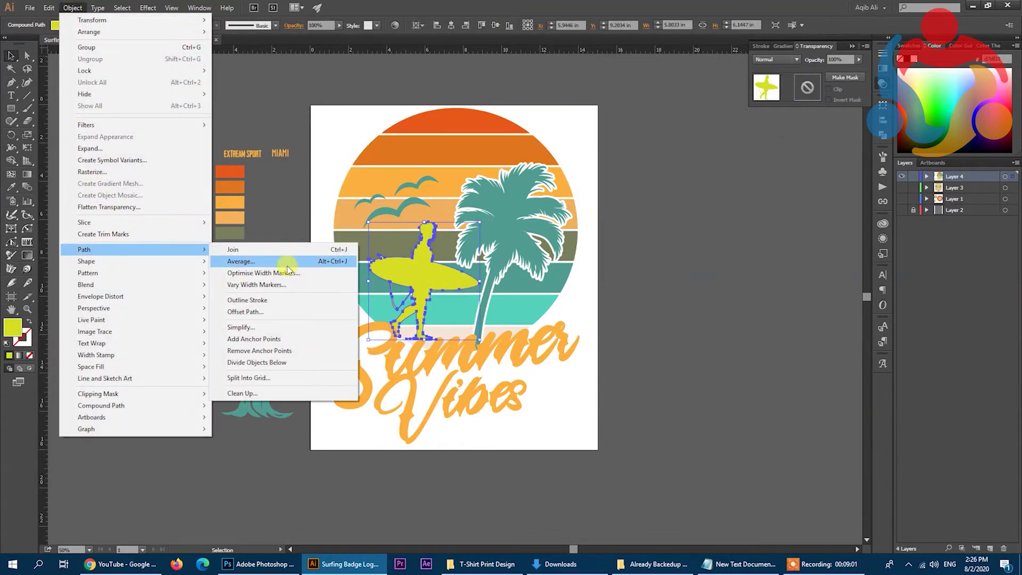
click(282, 312)
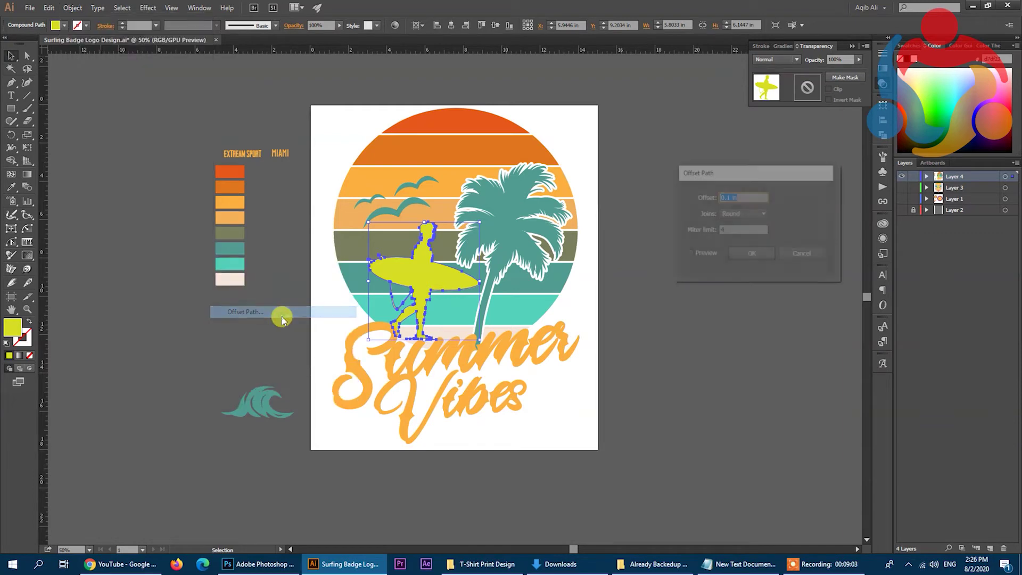
click(695, 255)
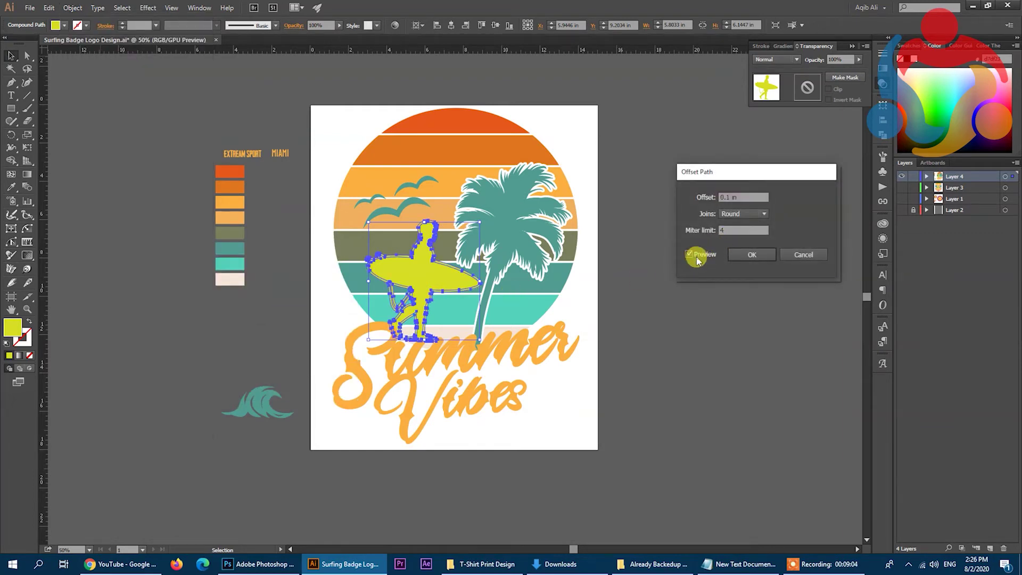
click(758, 255)
double_click(9, 332)
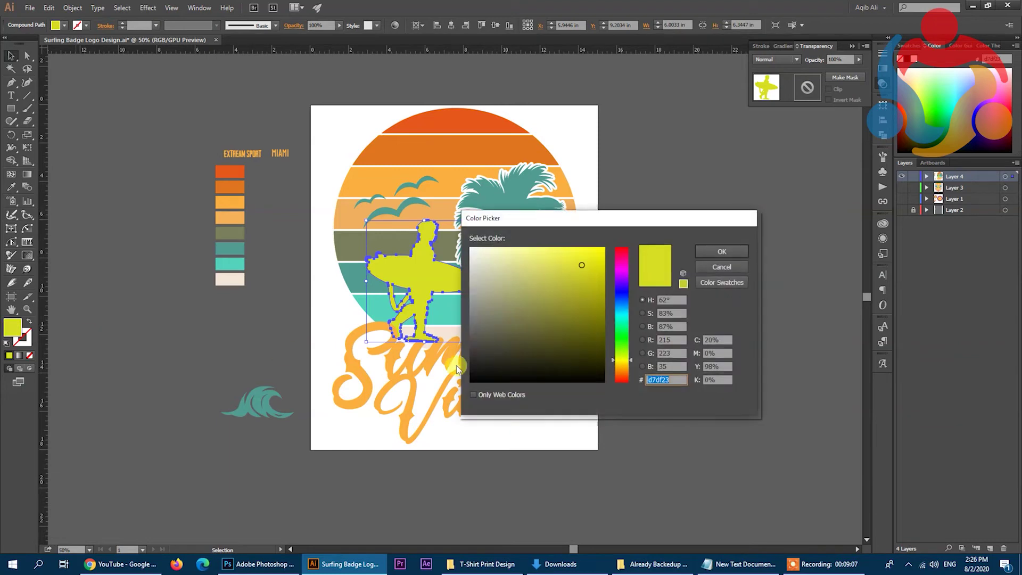
click(471, 381)
click(710, 251)
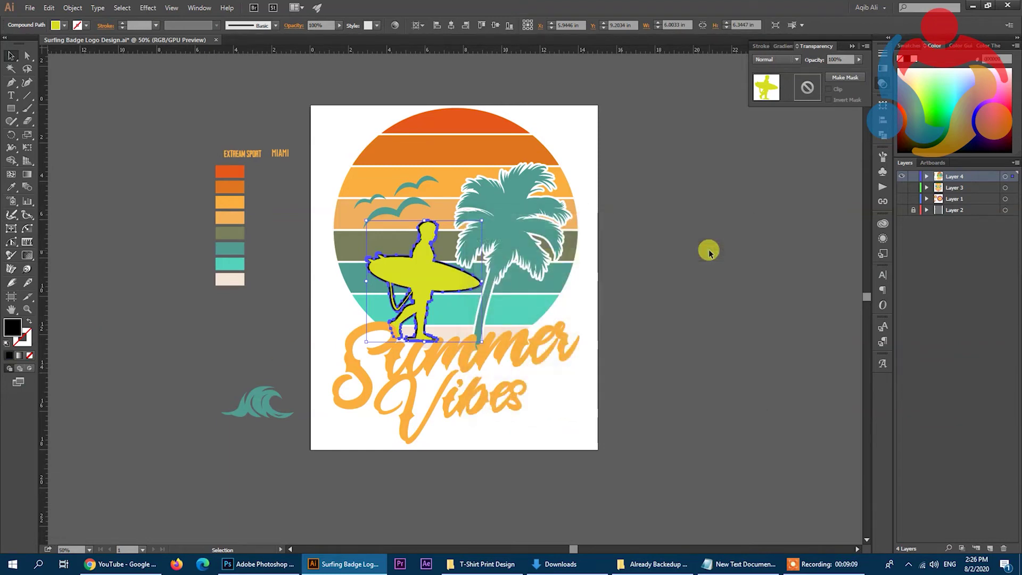
key(ctrl+x)
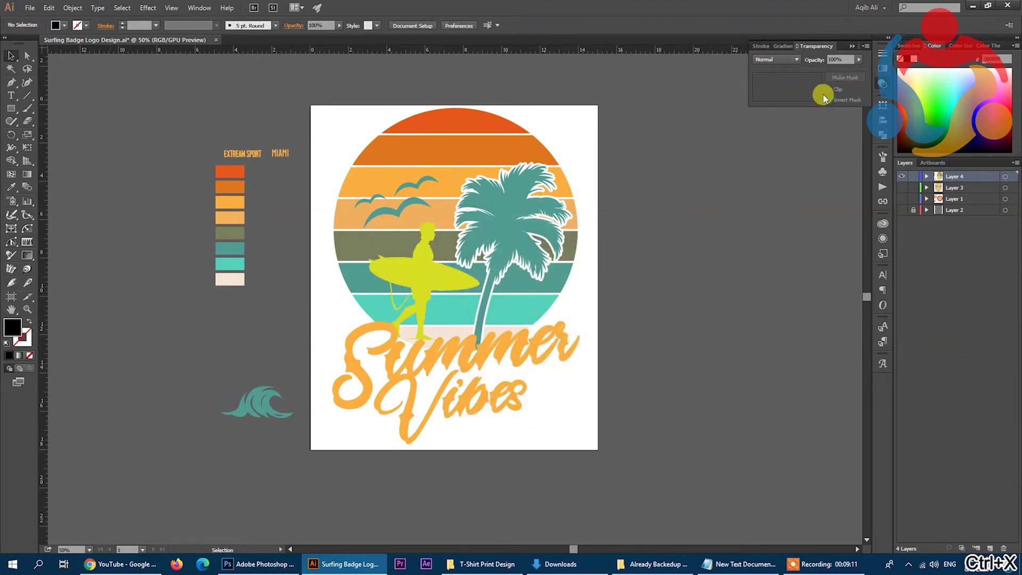
Paste the black surfer offset in front inside the stripe circle's opacity mask.
click(485, 122)
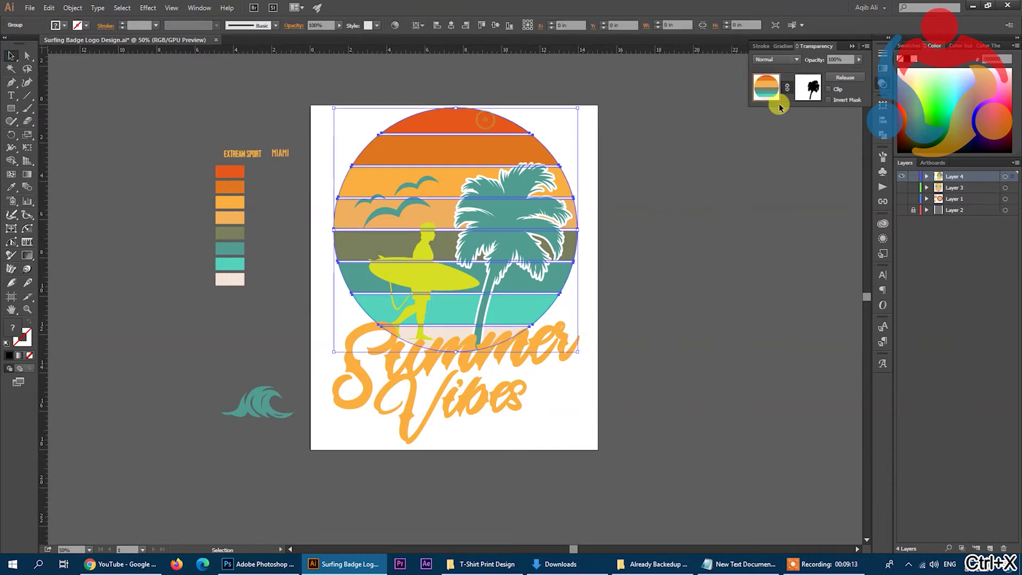
click(803, 88)
key(ctrl+f)
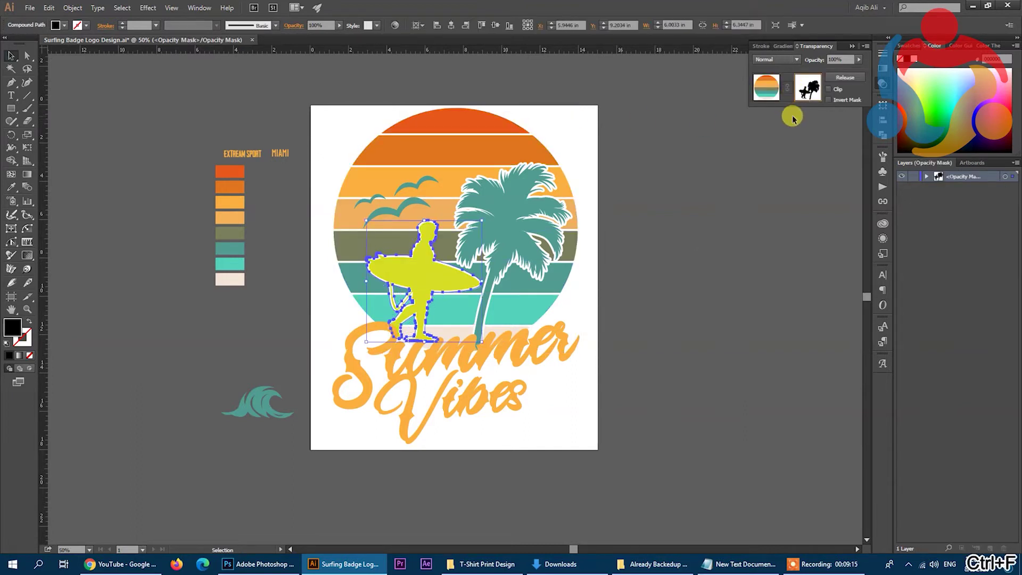
click(760, 259)
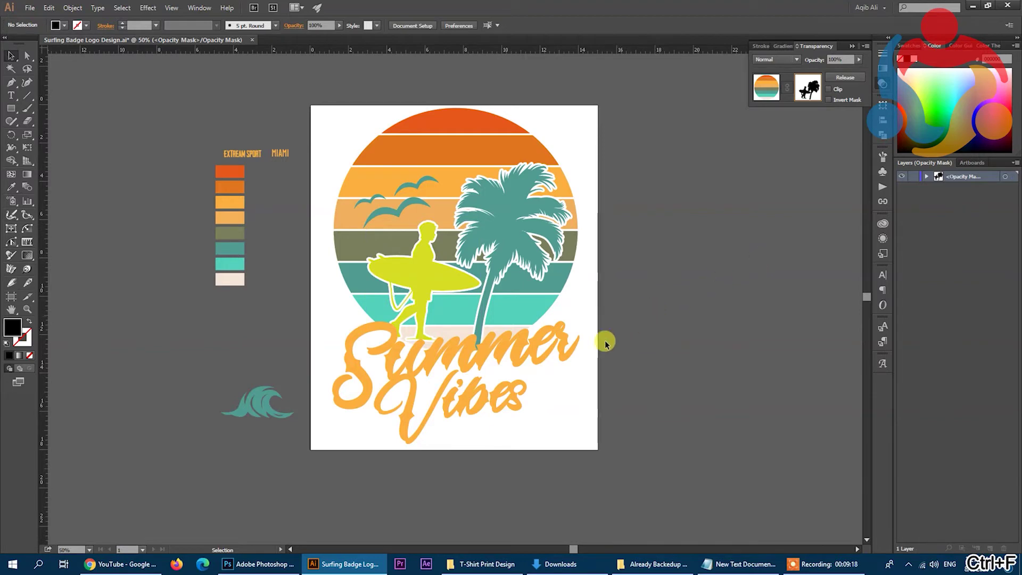
Convert both the Summer and Vibes text to outlines.
click(766, 87)
click(528, 361)
right_click(528, 362)
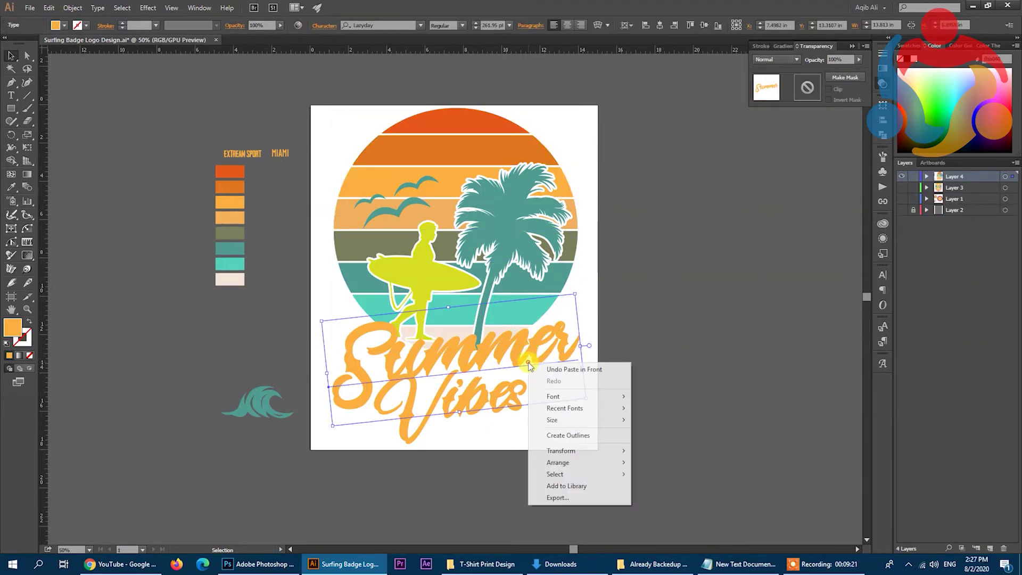
click(575, 434)
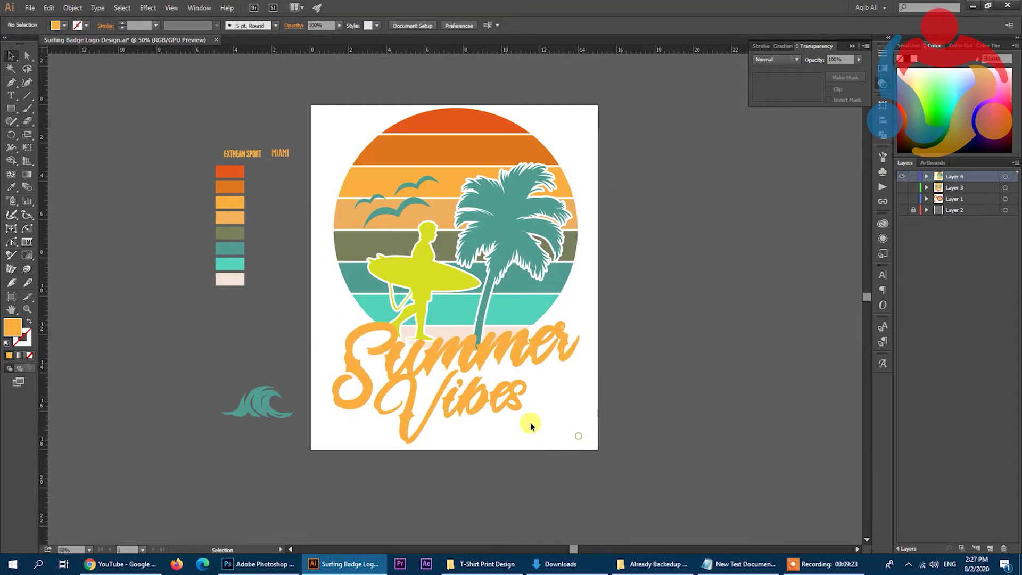
right_click(512, 407)
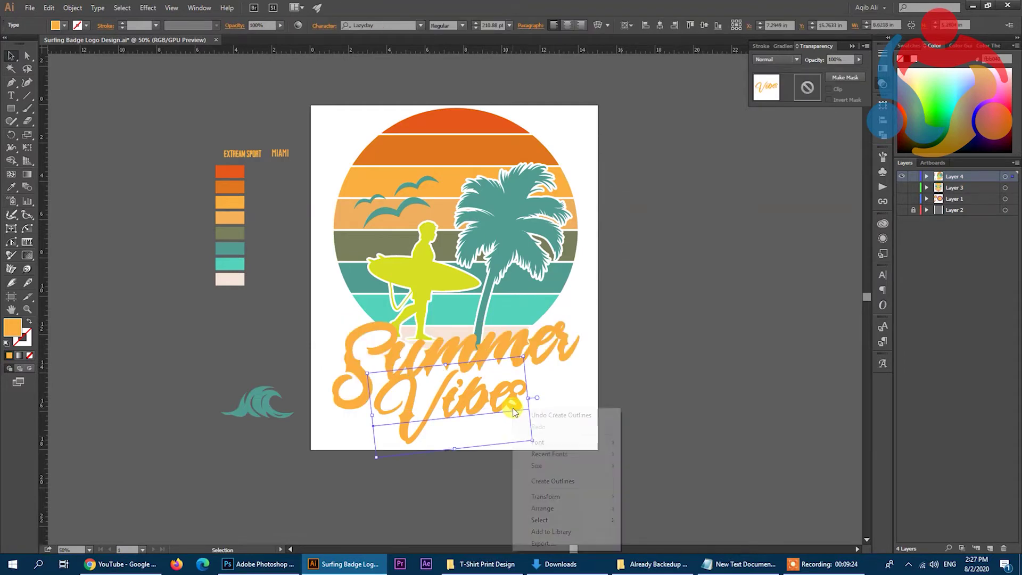
click(553, 480)
Combine the outlined Summer letter shapes with a Pathfinder operation.
click(679, 461)
click(549, 347)
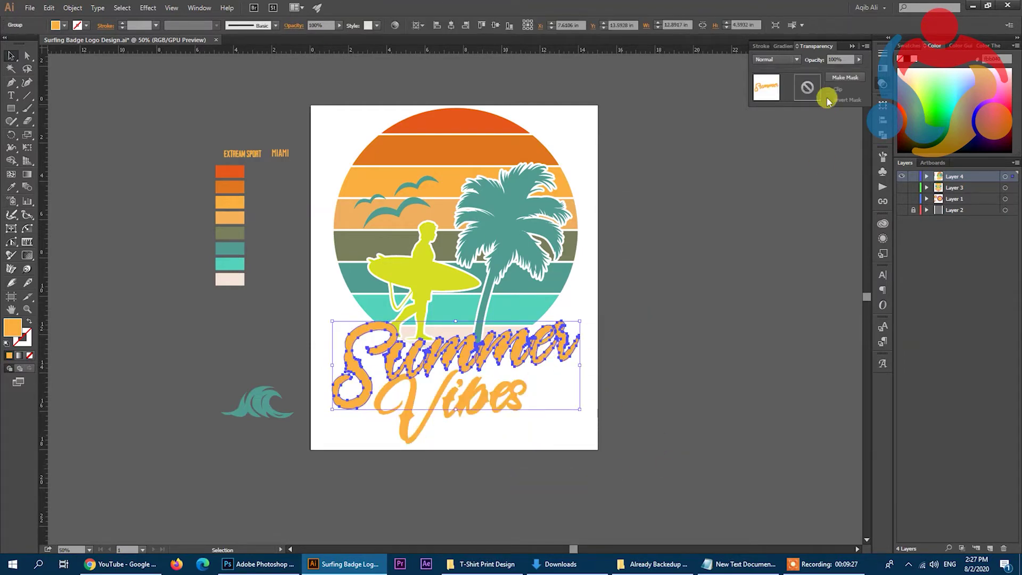
click(882, 134)
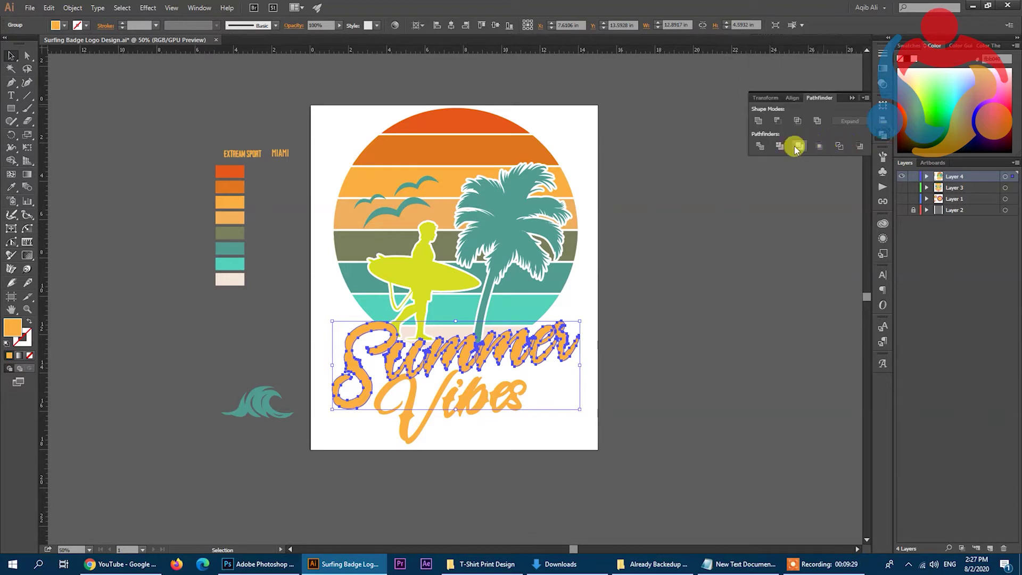
click(798, 145)
click(517, 400)
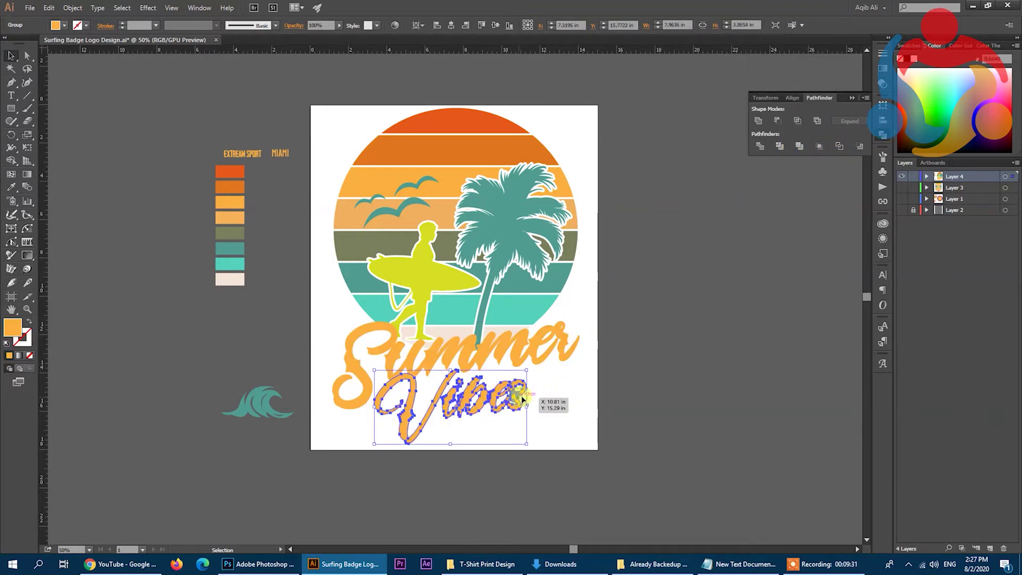
click(729, 303)
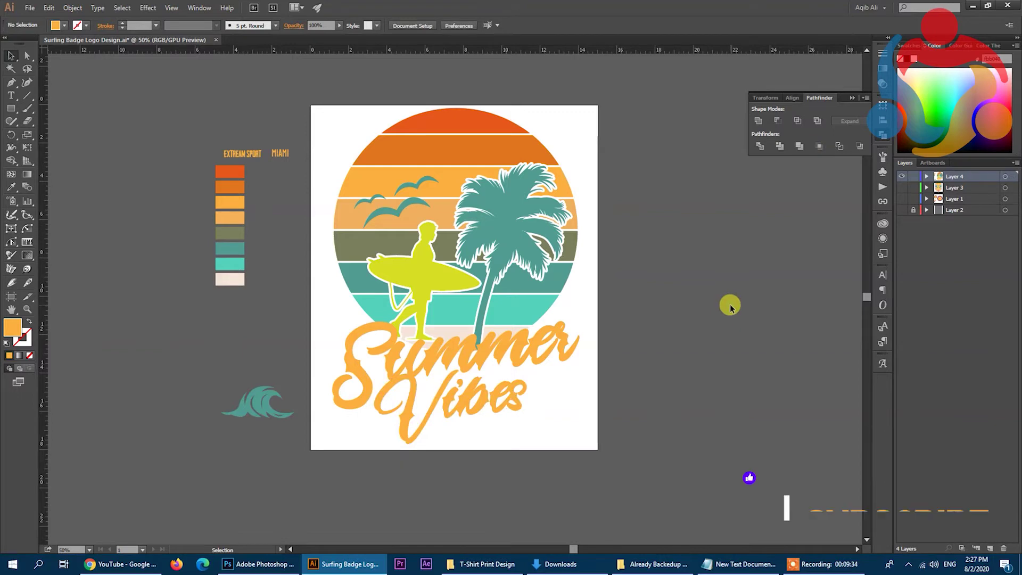
click(563, 345)
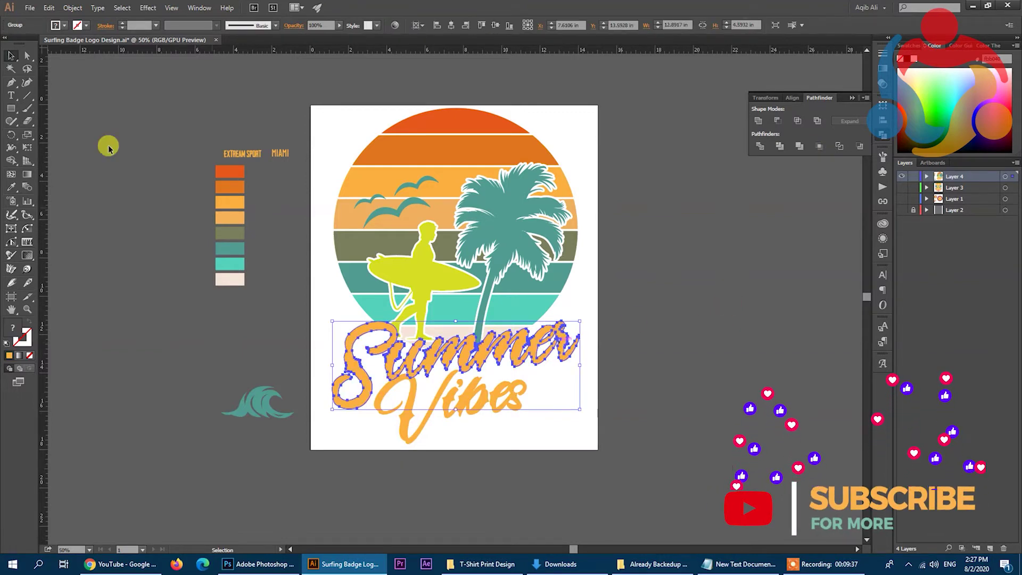
click(72, 8)
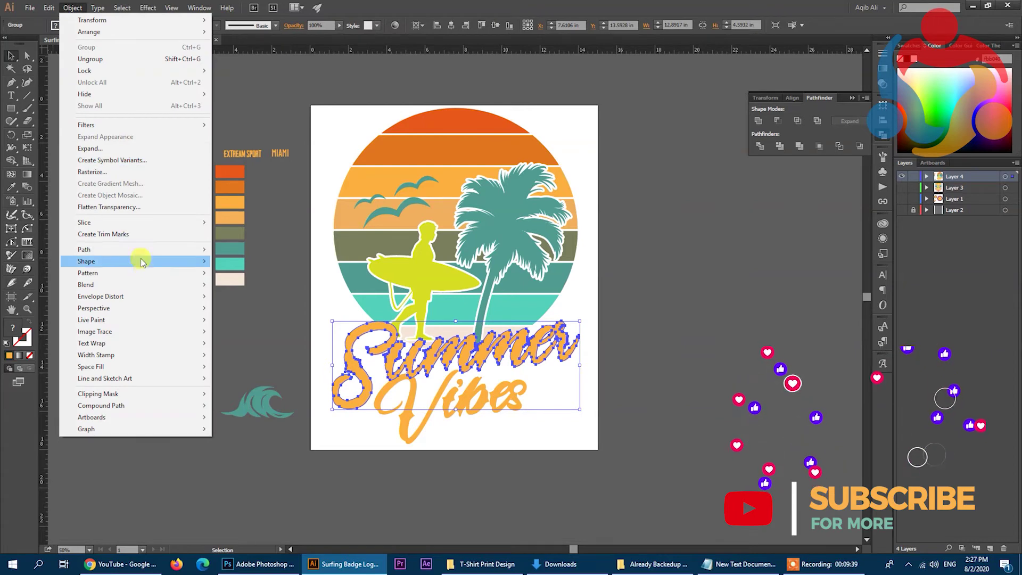
Offset the Summer outlines by 0.1 in, fill the offset black and cut it.
mouse_move(84, 249)
click(283, 312)
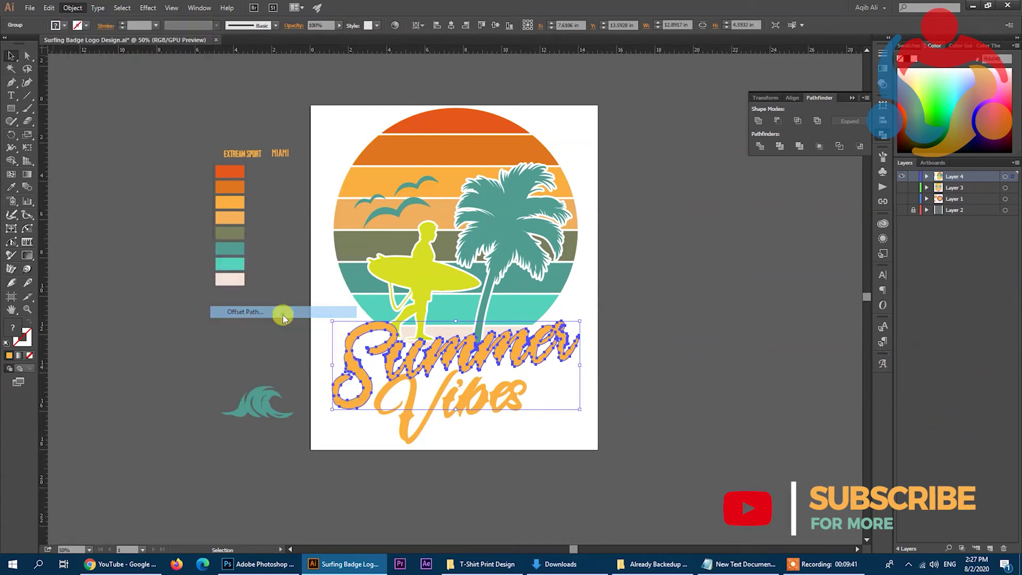
click(704, 254)
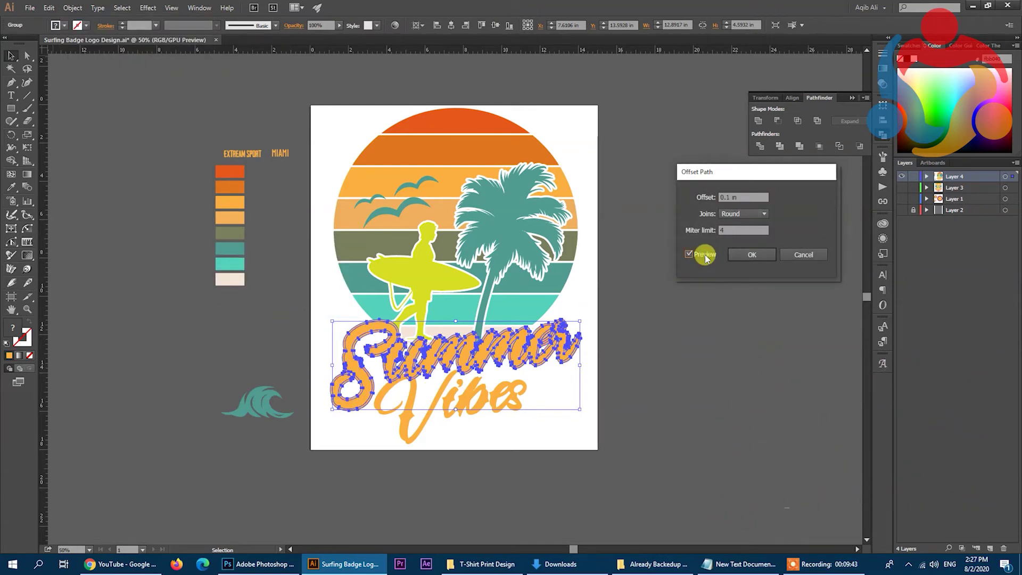
click(751, 254)
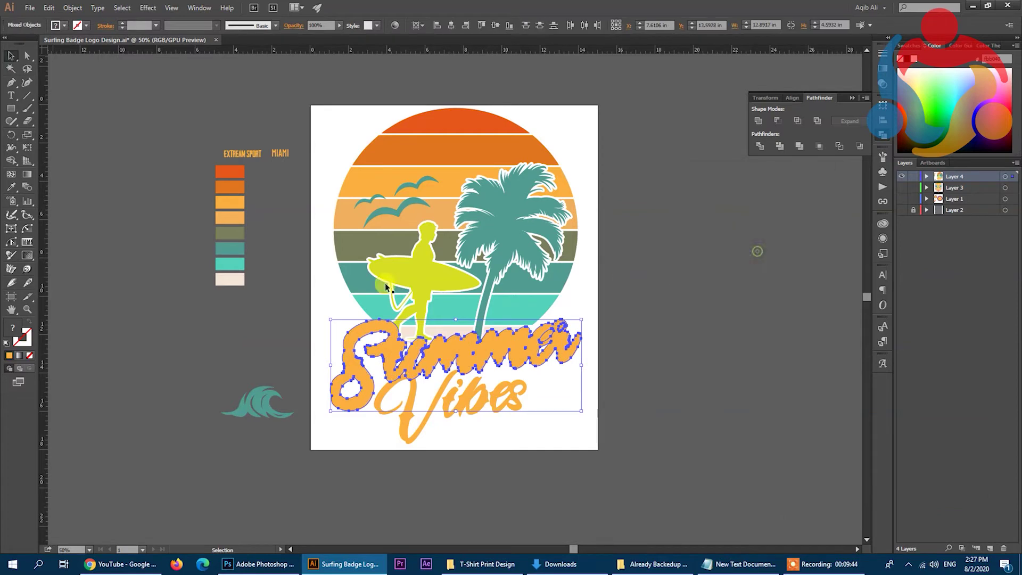
double_click(13, 329)
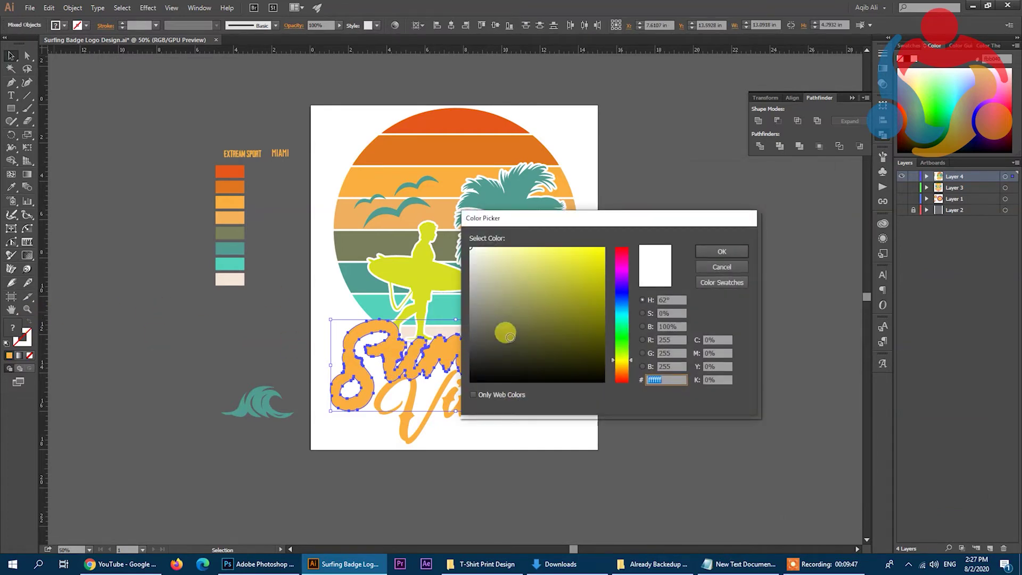
click(722, 251)
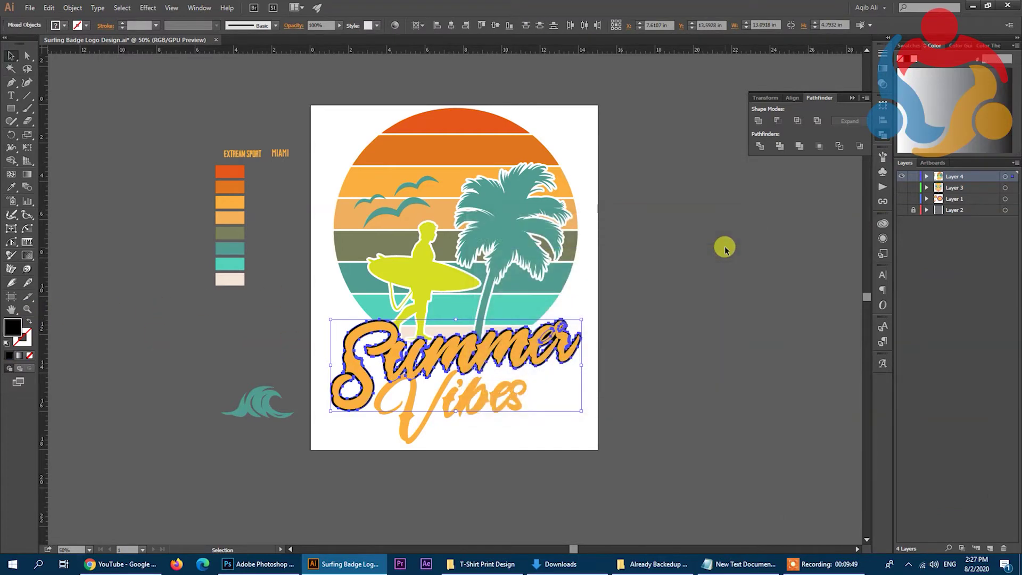
key(a)
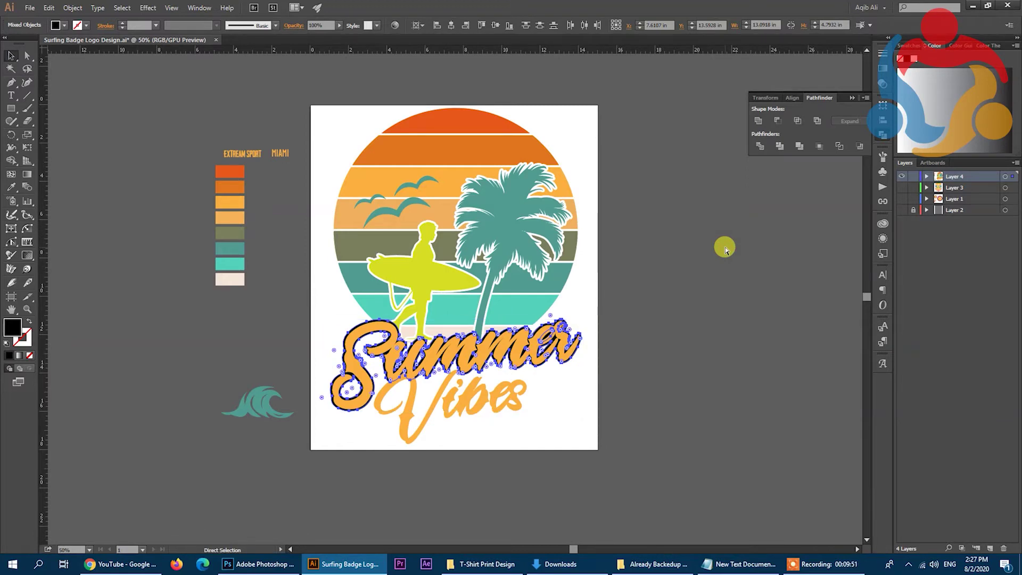
key(ctrl+x)
key(v)
Paste the black Summer offset in front inside the sunset circle's opacity mask.
click(550, 299)
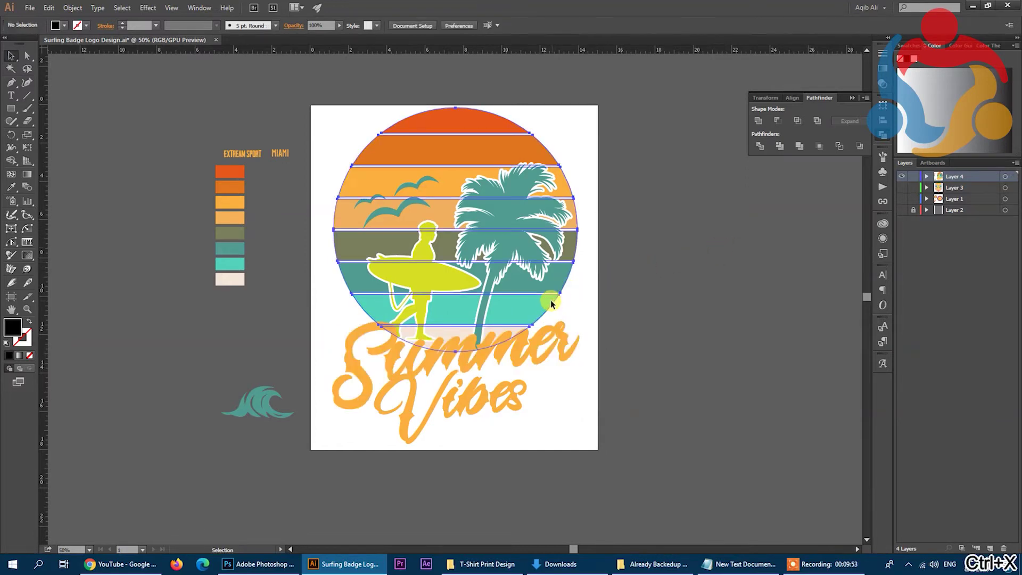
click(882, 83)
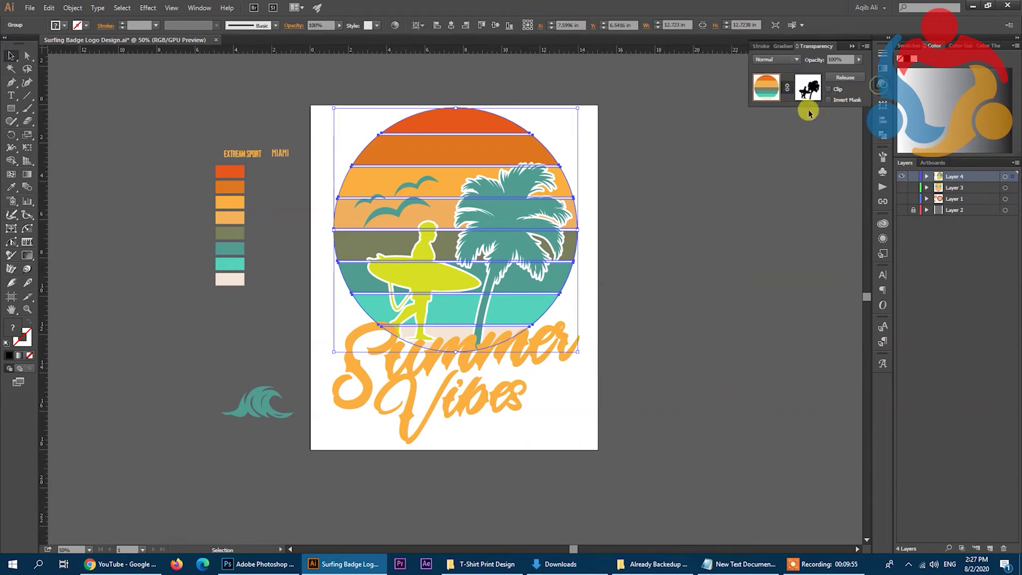
click(809, 92)
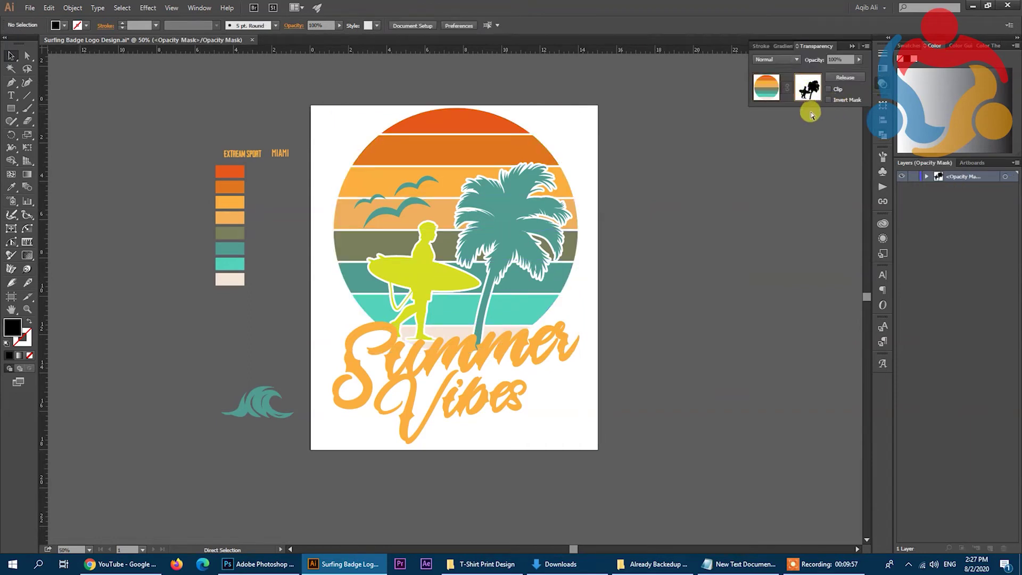
key(ctrl+f)
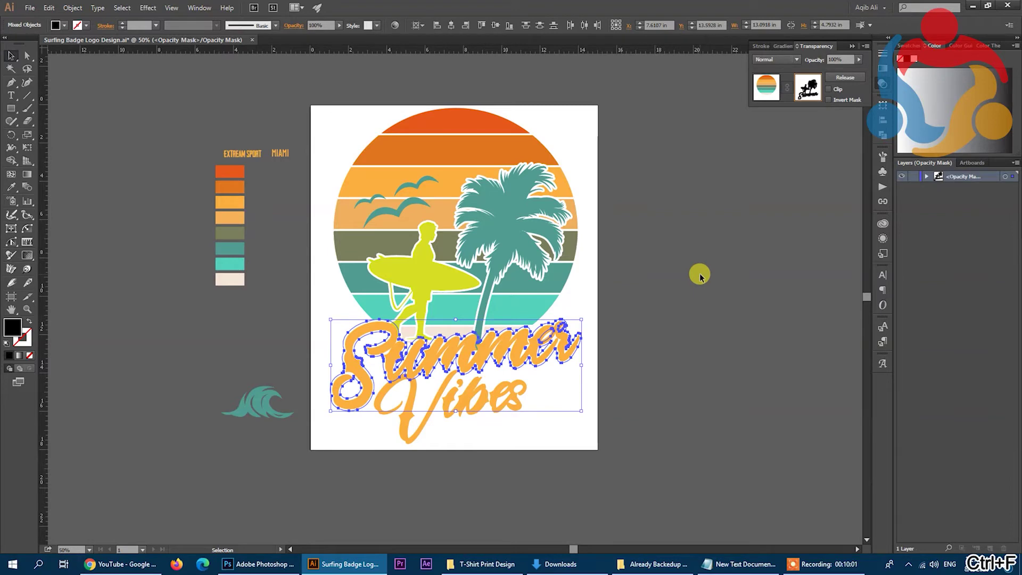
click(700, 277)
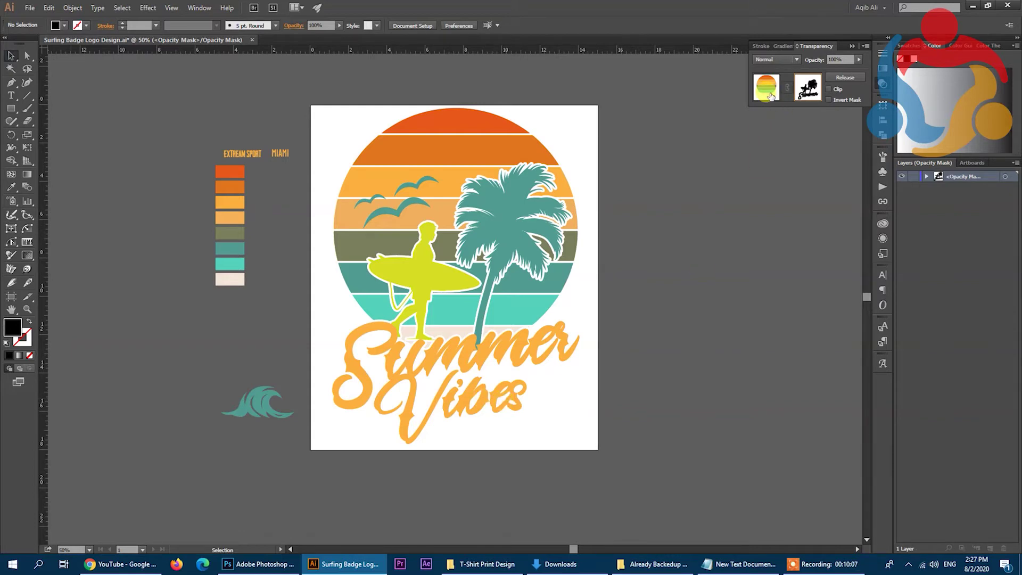
click(766, 89)
click(512, 399)
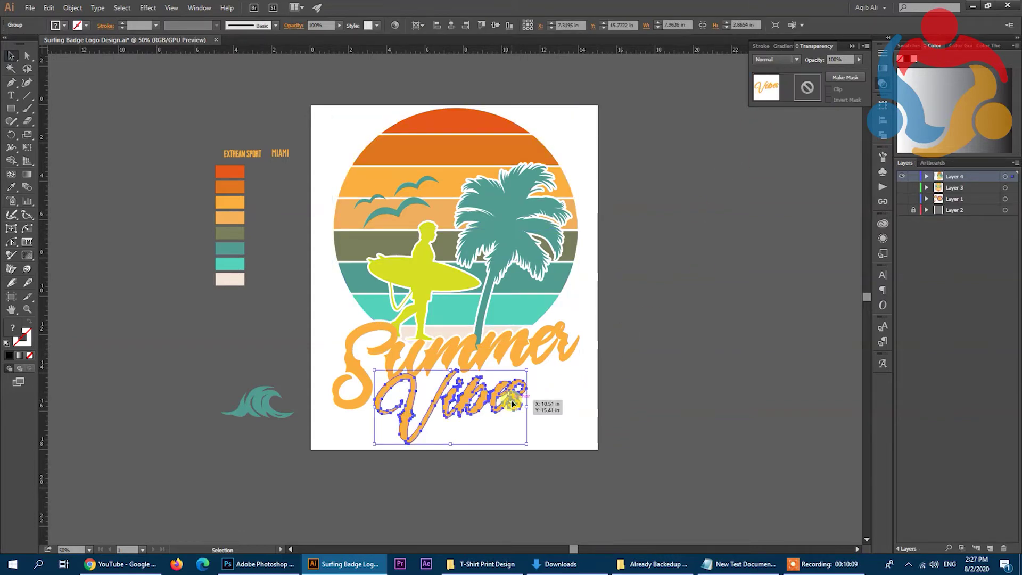
Offset the Vibes outlines, fill the offset pure black and cut it.
click(73, 7)
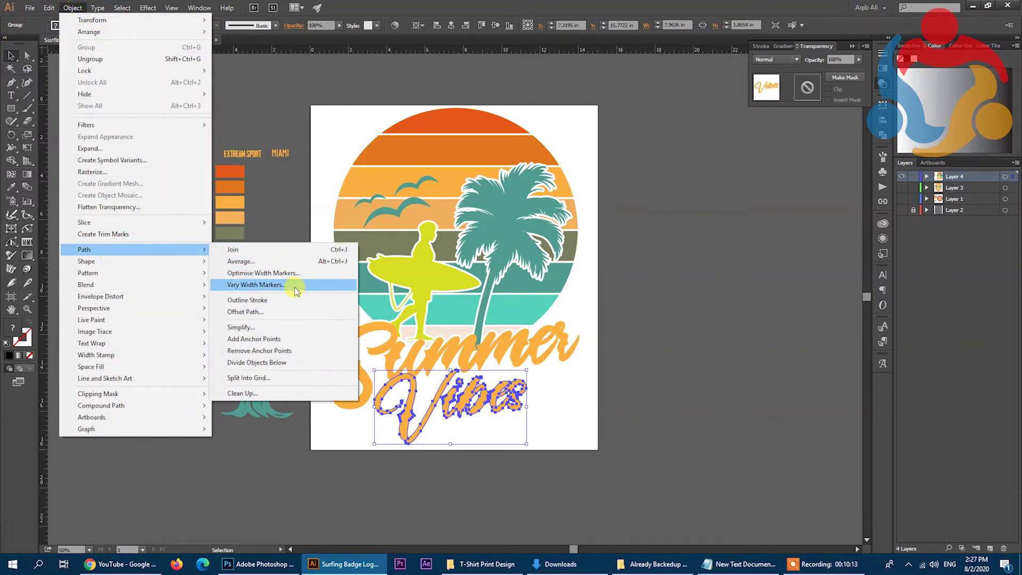
click(279, 313)
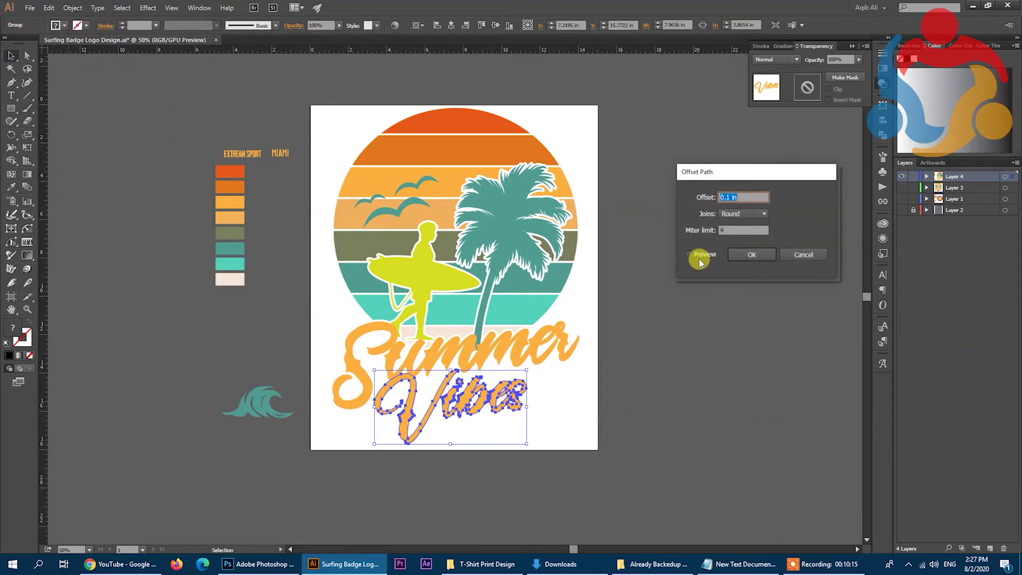
click(689, 255)
click(752, 255)
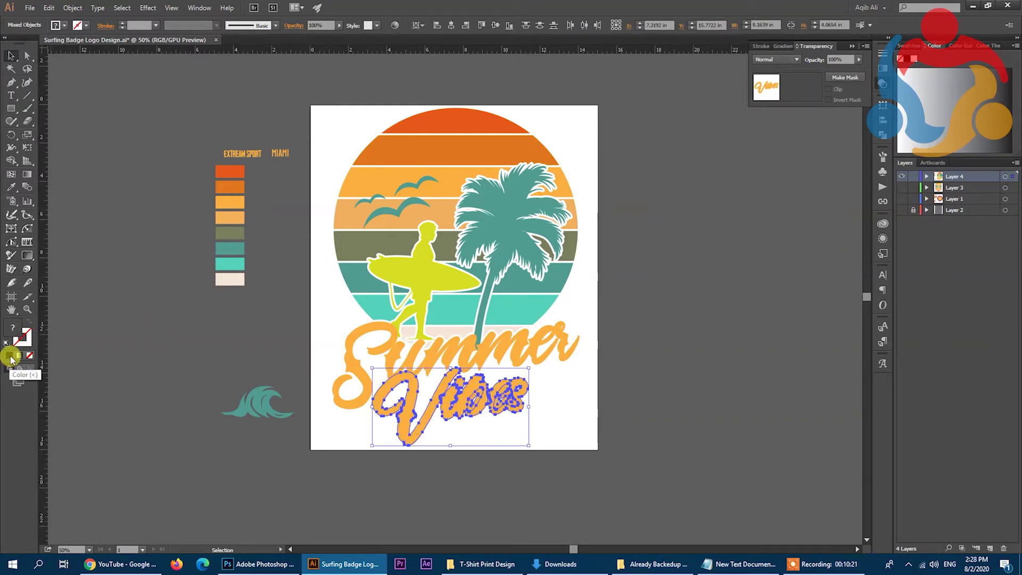
double_click(17, 336)
click(483, 375)
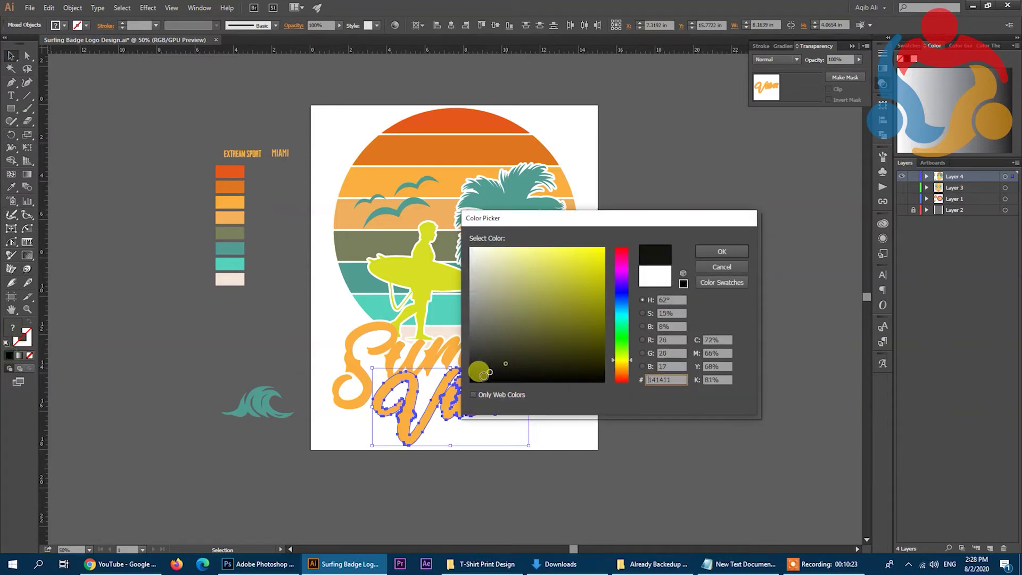
drag(484, 375, 468, 387)
click(720, 253)
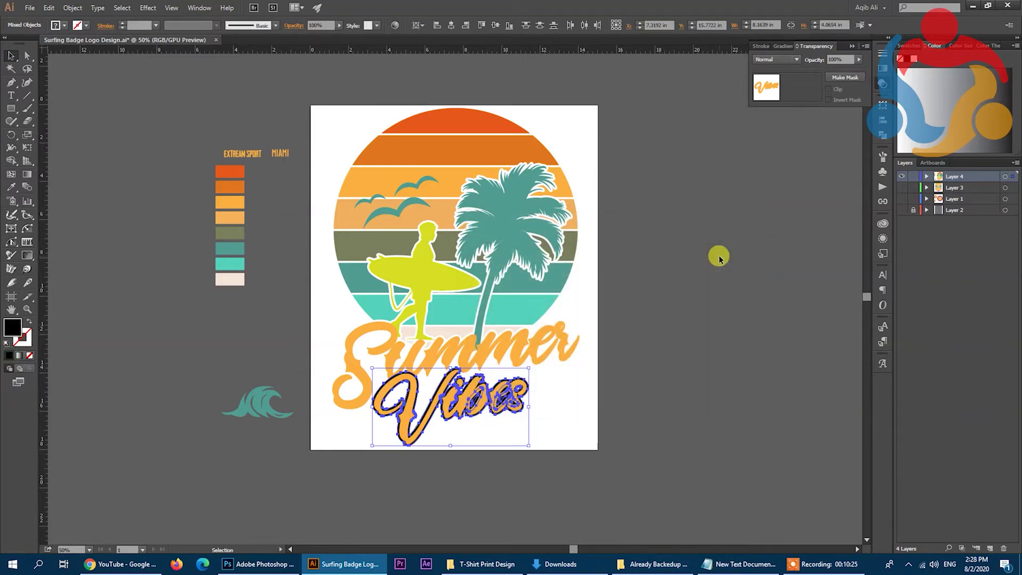
key(ctrl+x)
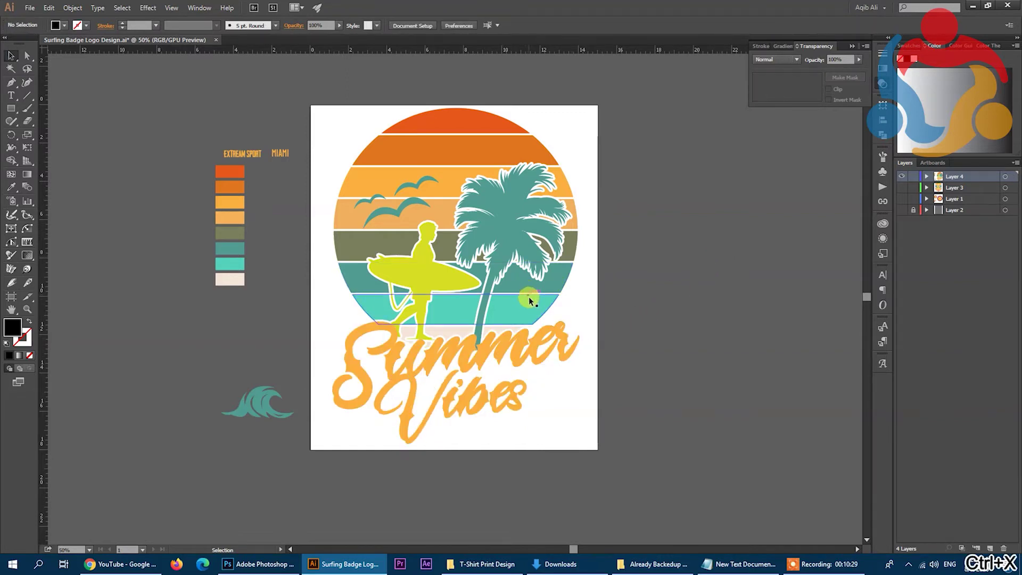
Add an unclipped opacity mask to the Summer lettering and paste the black Vibes offset in it.
click(521, 355)
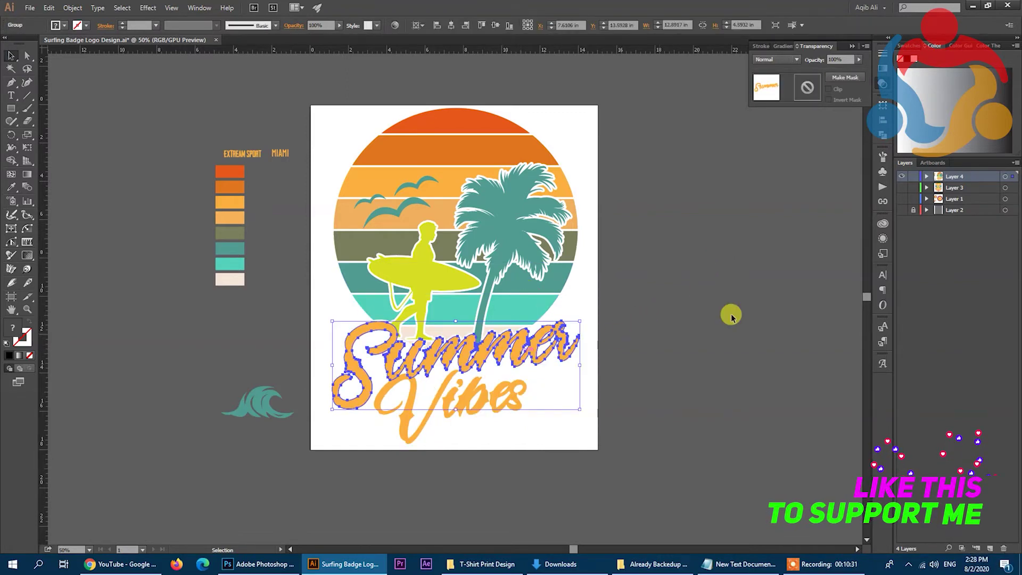
click(804, 95)
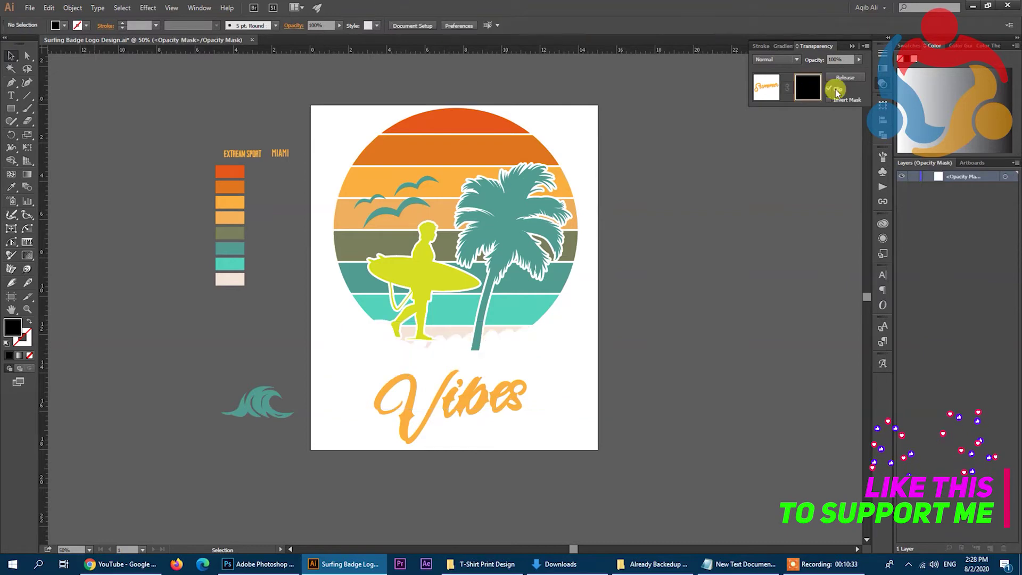
click(829, 88)
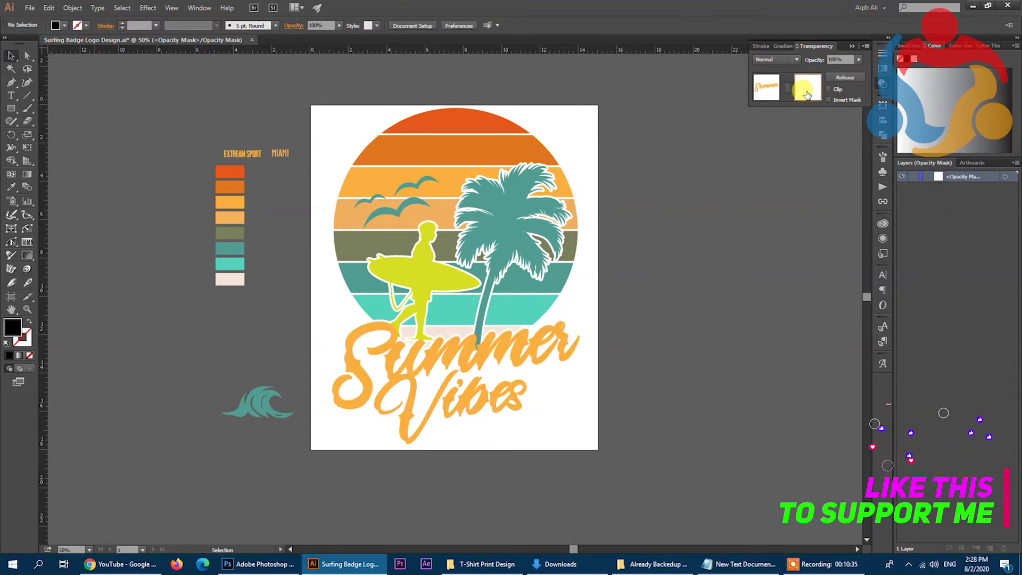
key(ctrl+f)
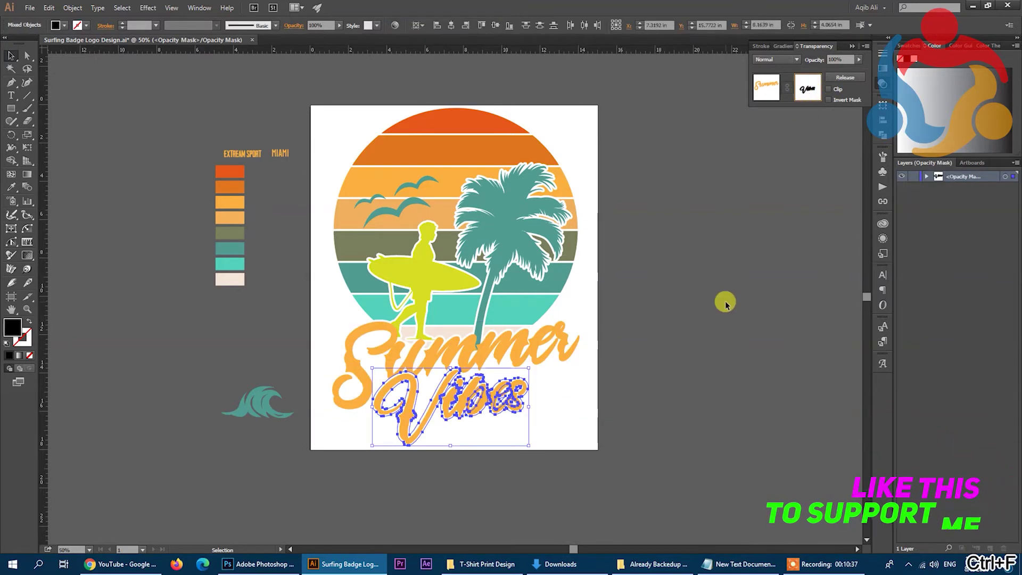
click(726, 305)
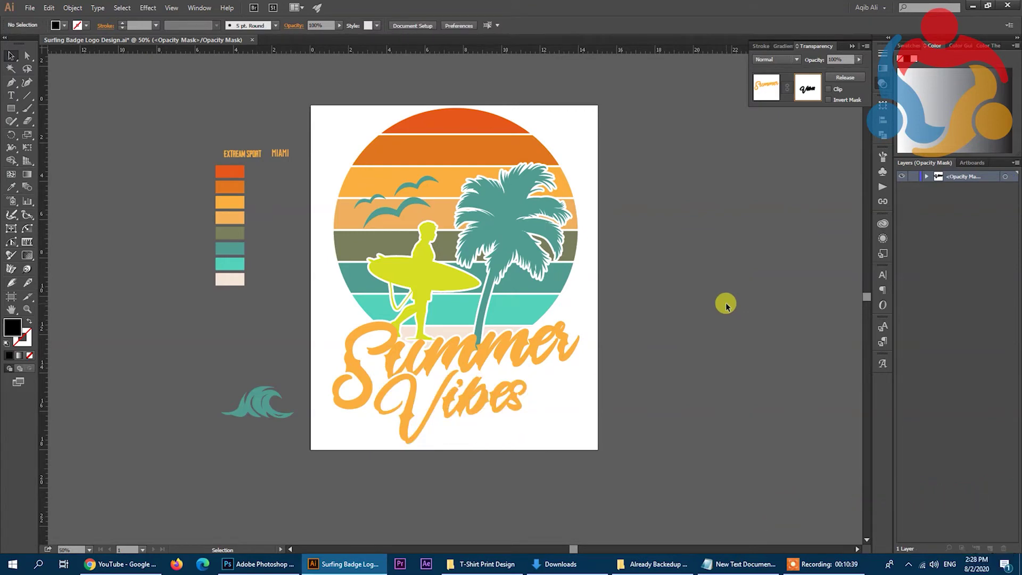
Select the seagull shapes and divide them with Pathfinder.
click(766, 95)
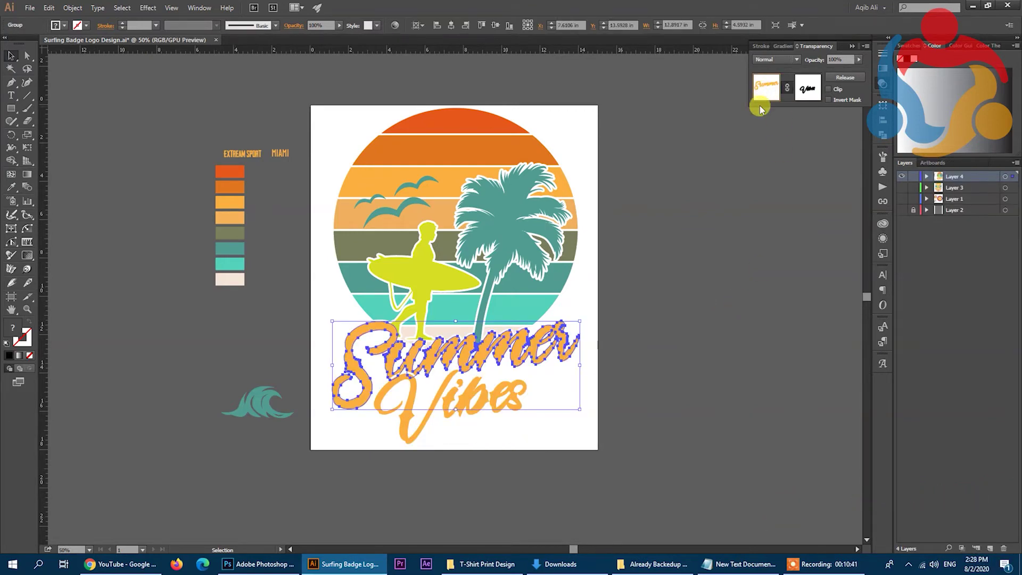
click(675, 217)
click(514, 140)
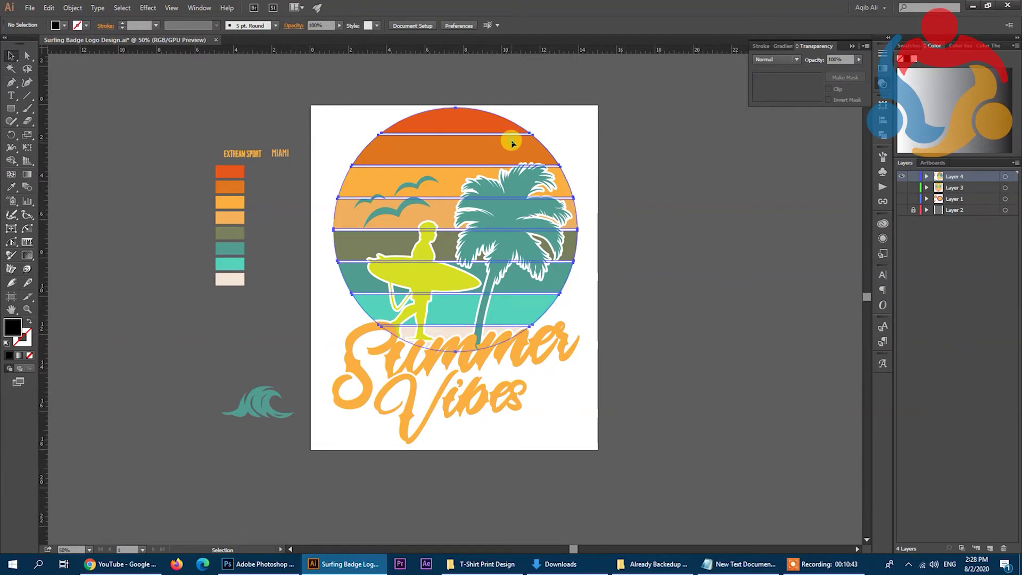
click(405, 205)
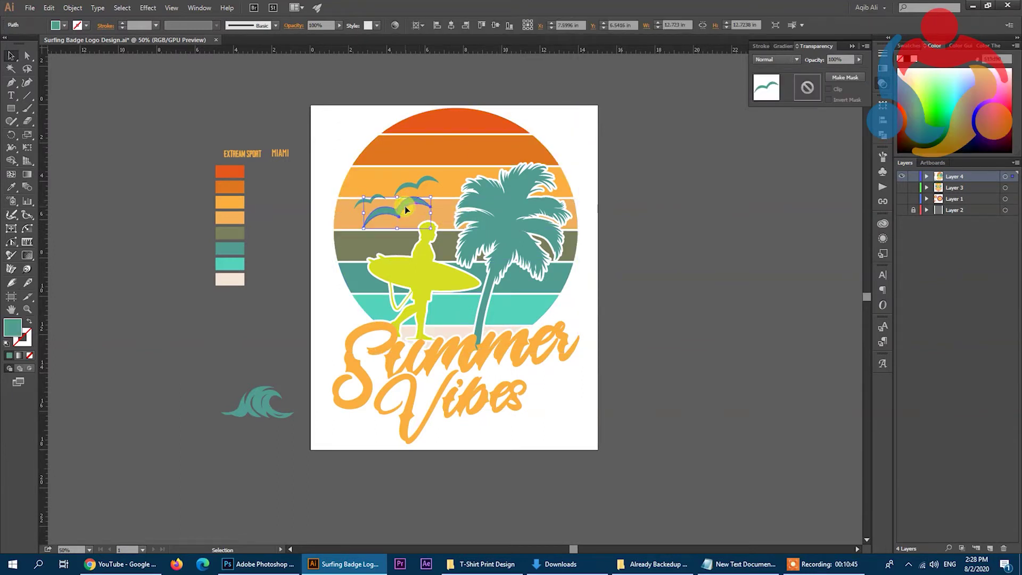
shift+click(416, 190)
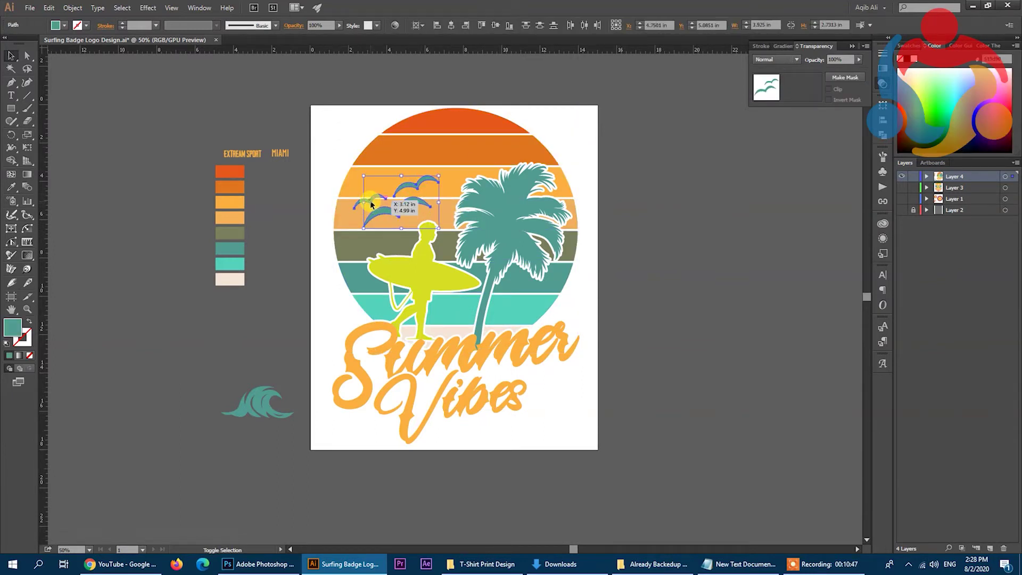
drag(371, 204, 371, 205)
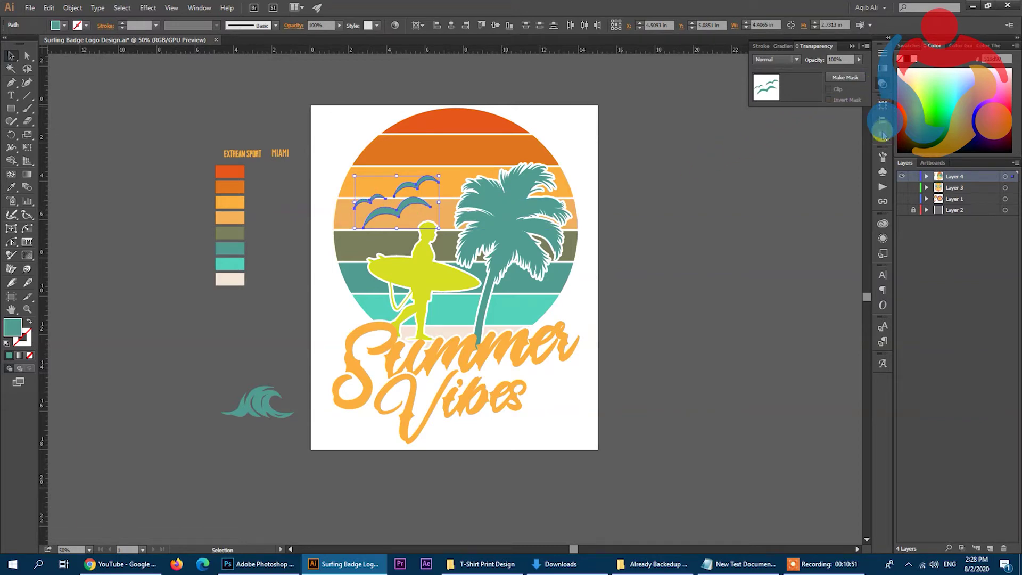
click(882, 134)
click(800, 146)
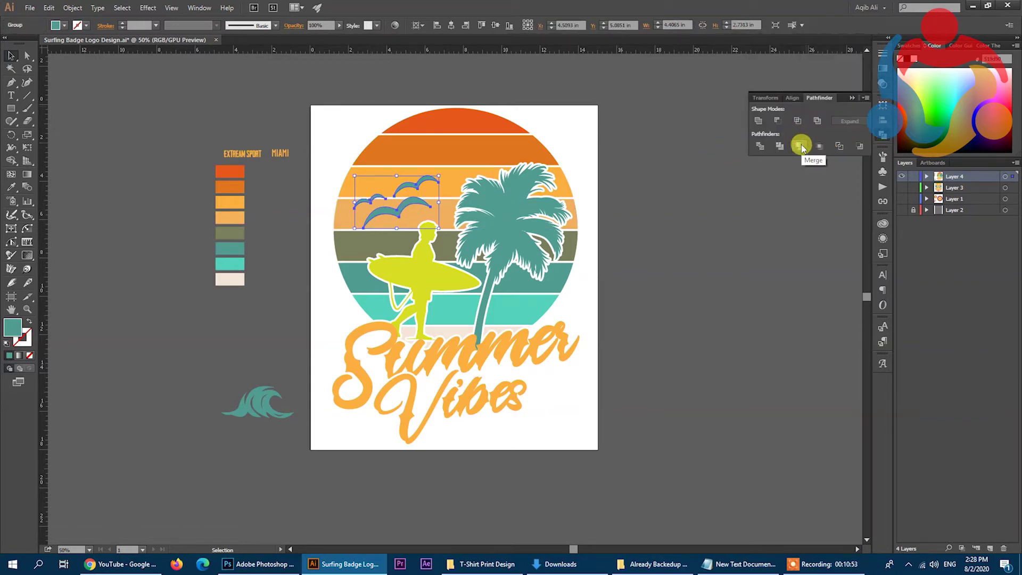
Offset the seagulls by 0.1 in and fill the offset shapes black.
click(64, 8)
mouse_move(84, 249)
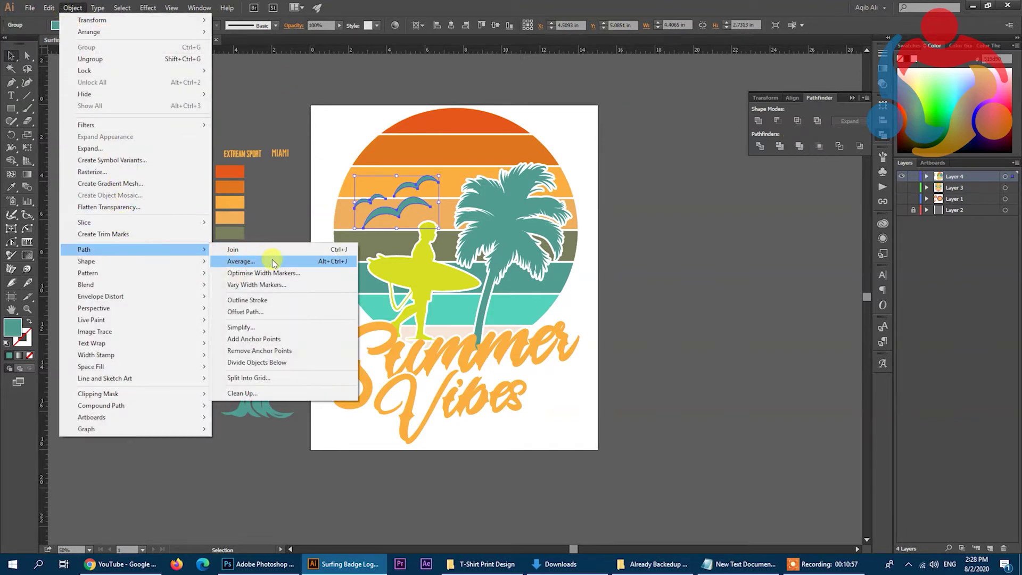
click(341, 312)
click(689, 255)
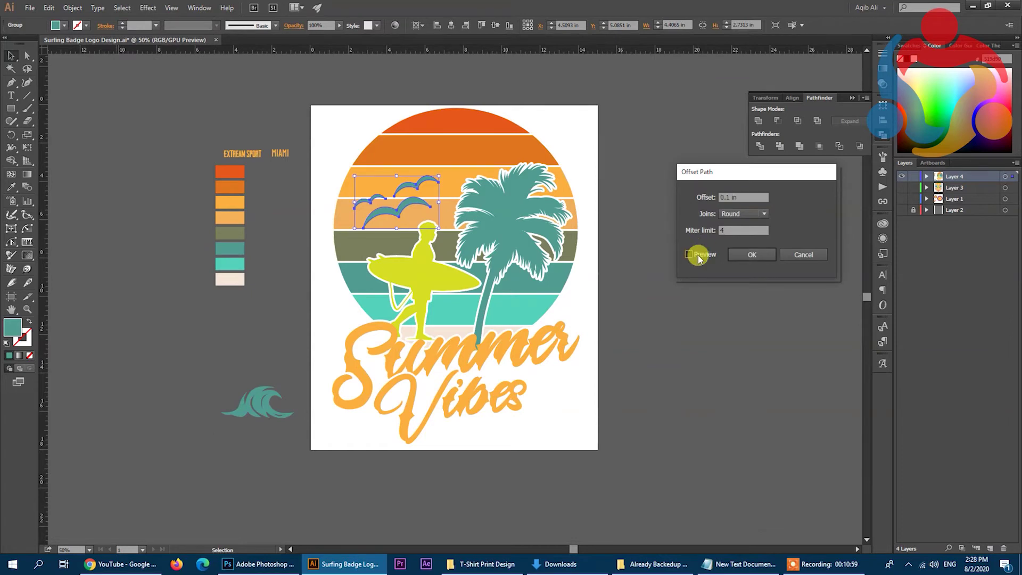
click(731, 255)
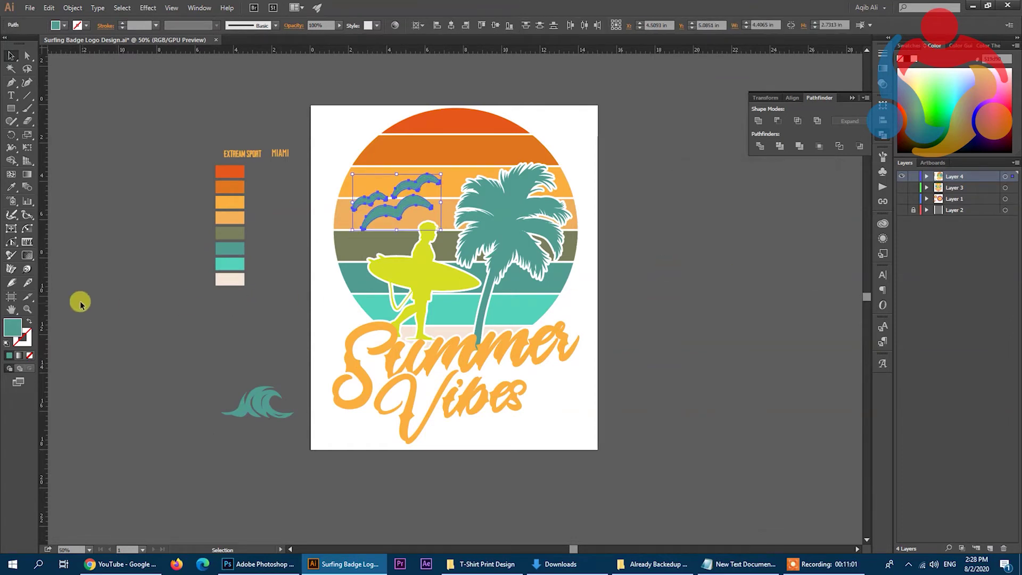
double_click(15, 326)
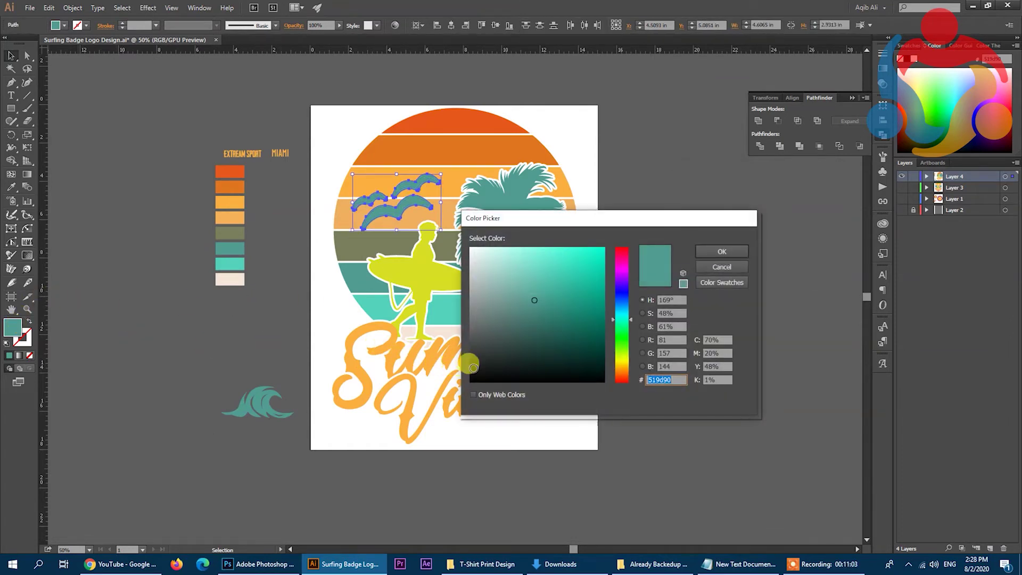
drag(473, 367, 471, 386)
click(721, 251)
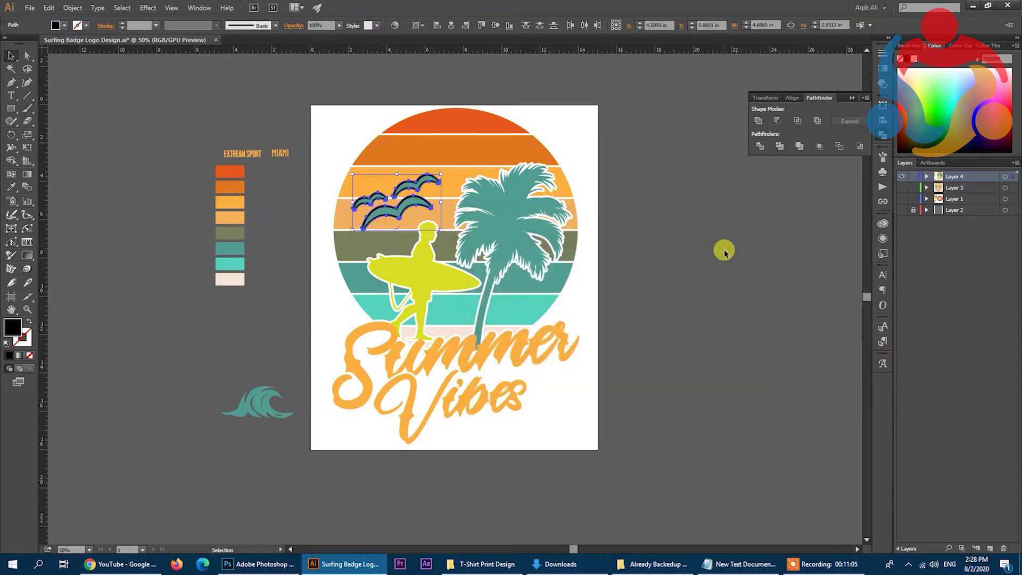
click(724, 252)
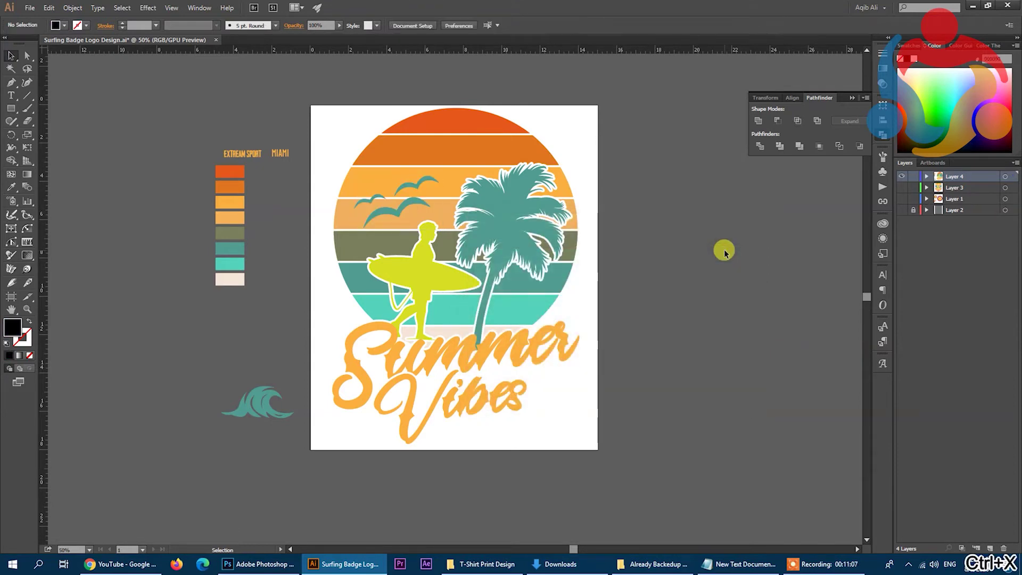
Paste the black seagull offsets in front inside the sunset circle's opacity mask.
click(495, 135)
click(882, 84)
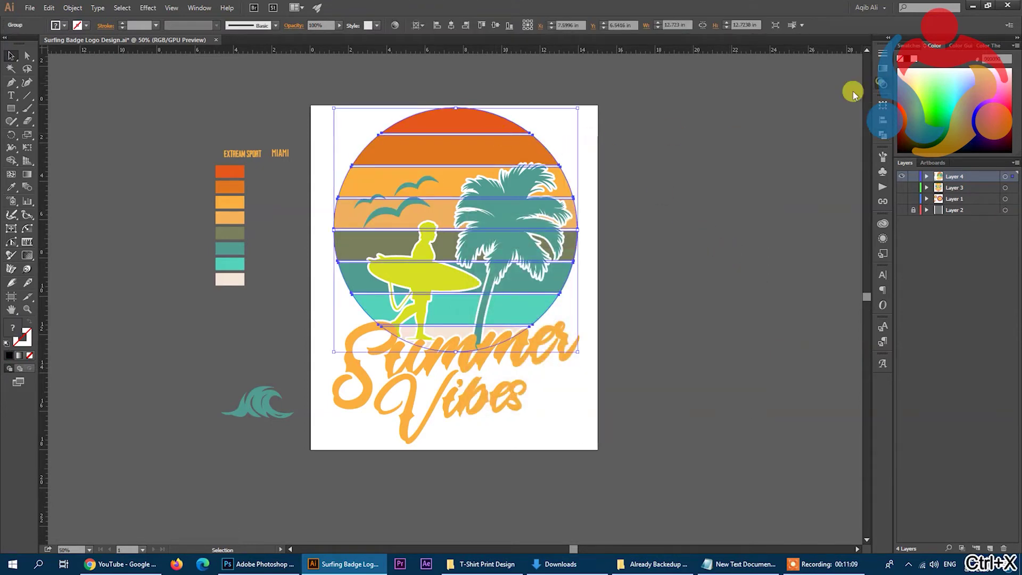
click(807, 95)
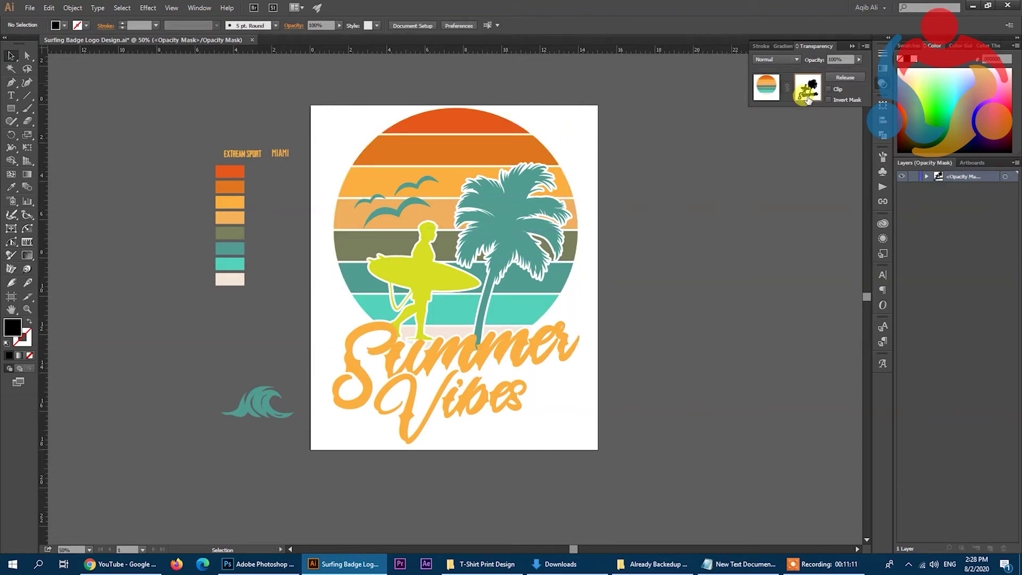
key(ctrl+f)
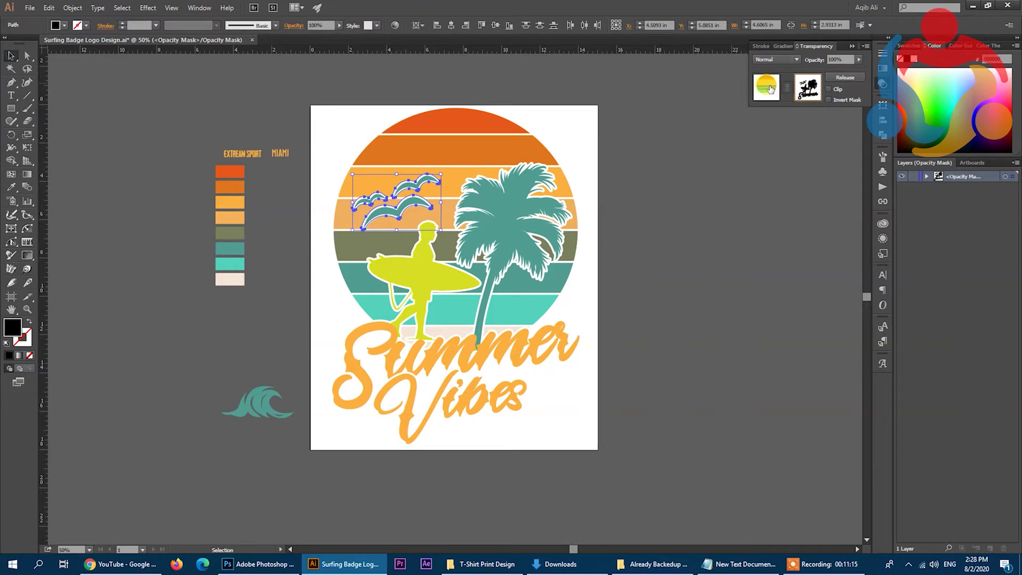
click(766, 87)
click(64, 134)
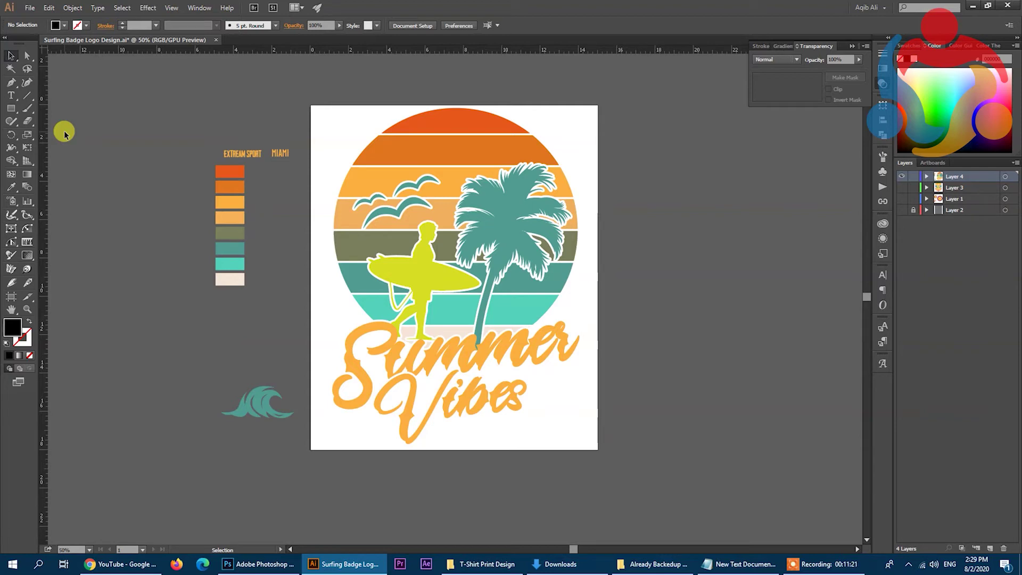
Fill the seagull group with near-black #1e2120.
click(403, 209)
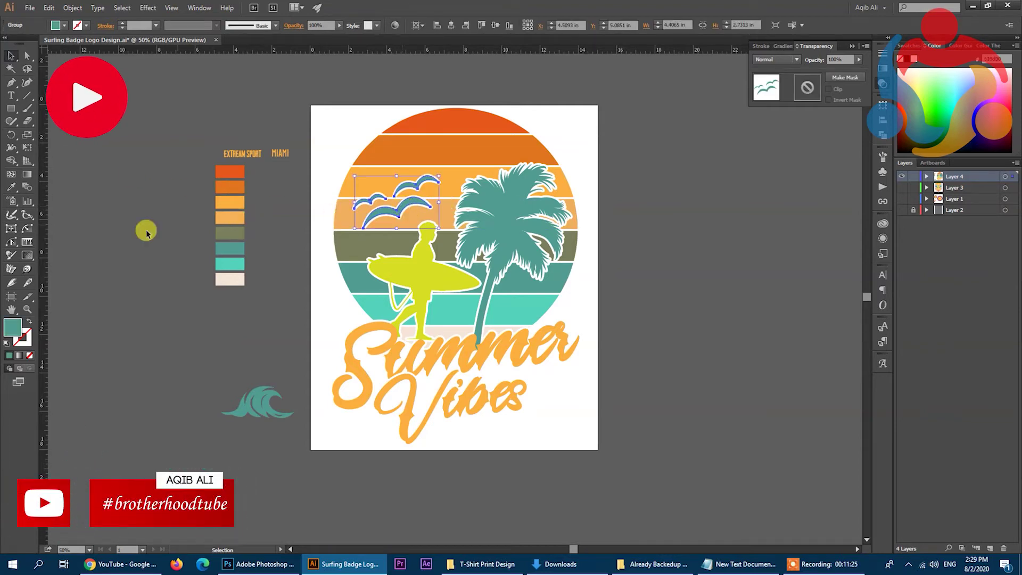
double_click(9, 331)
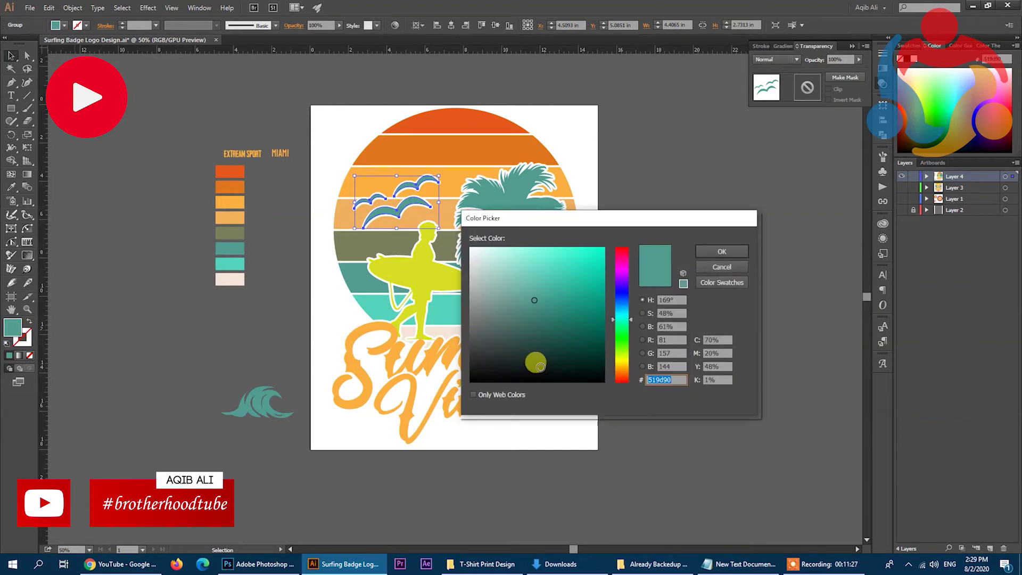
drag(533, 360, 481, 363)
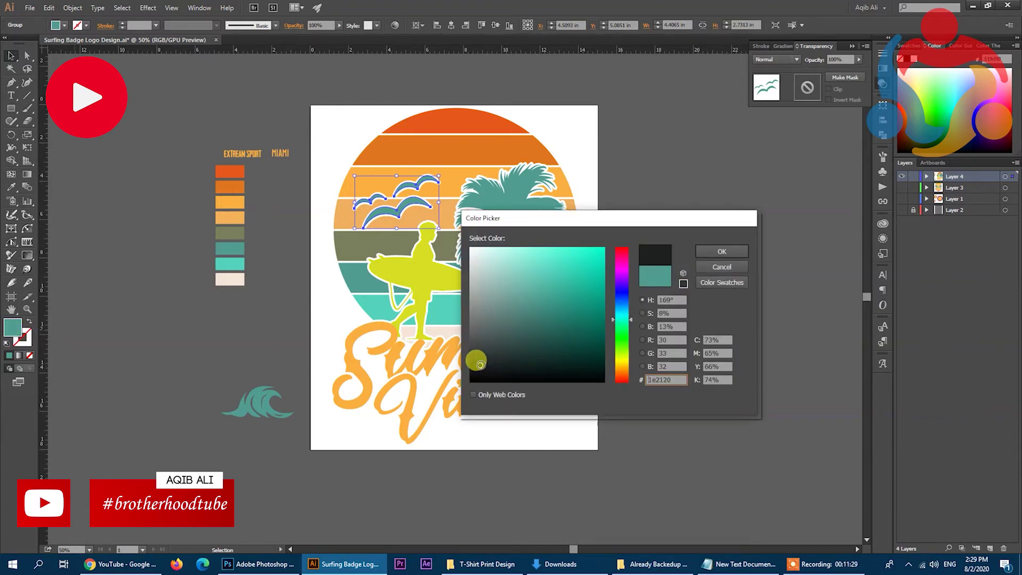
click(716, 255)
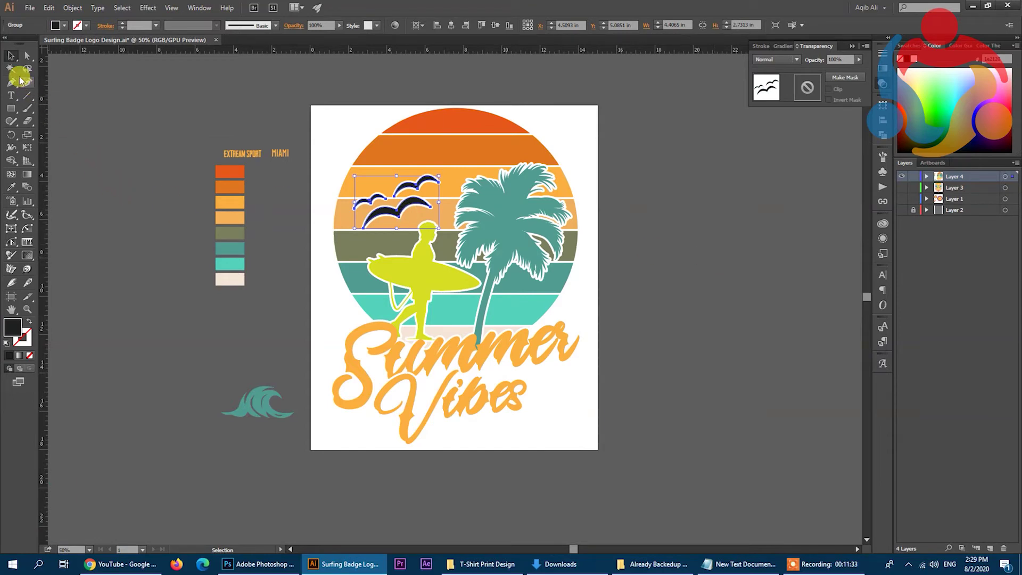
click(471, 399)
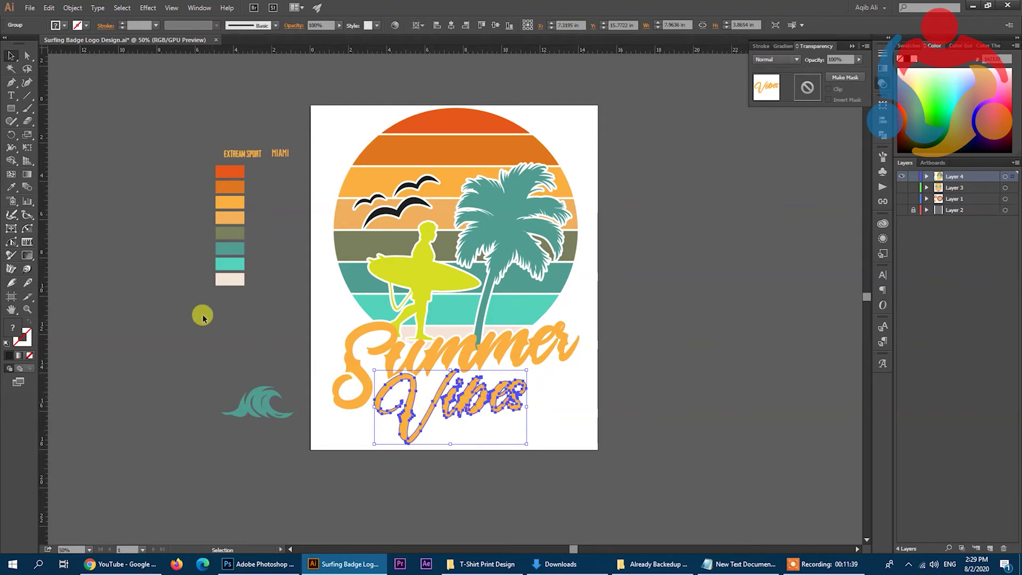
Sample the dark orange swatch onto Vibes and ungroup the Vibes lettering.
click(11, 187)
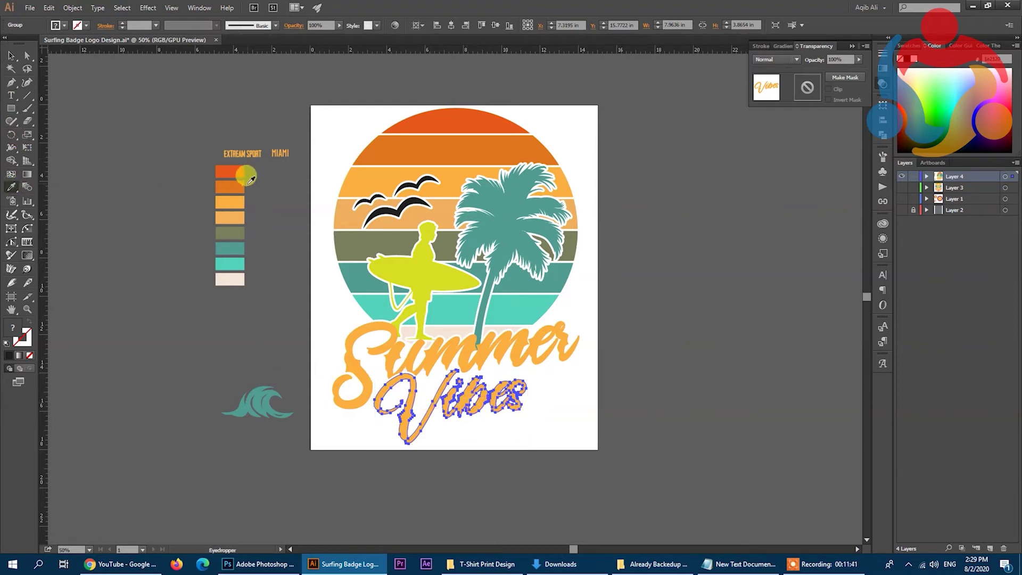
click(231, 170)
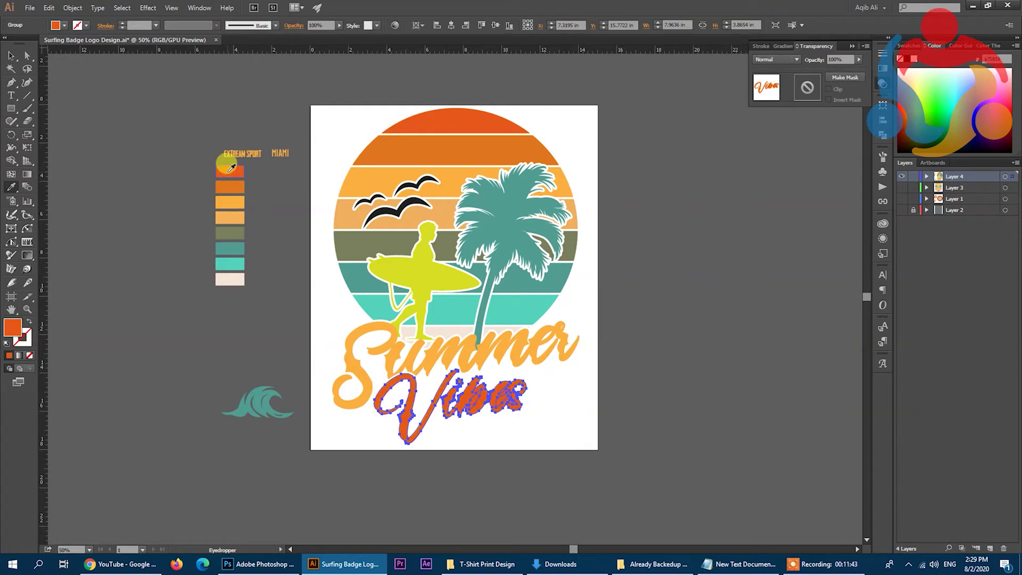
click(11, 56)
click(102, 238)
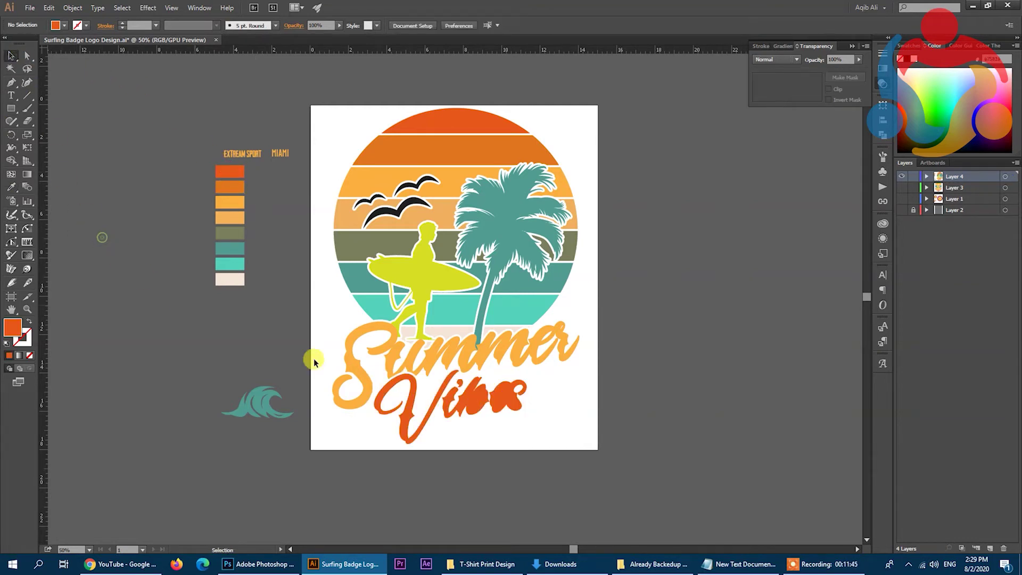
click(471, 399)
right_click(471, 399)
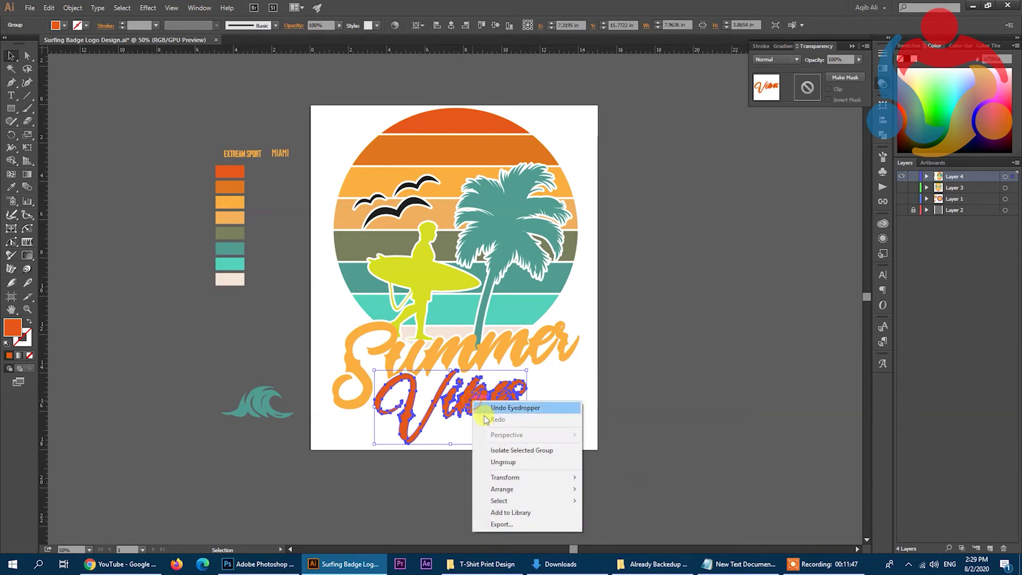
click(511, 462)
click(597, 472)
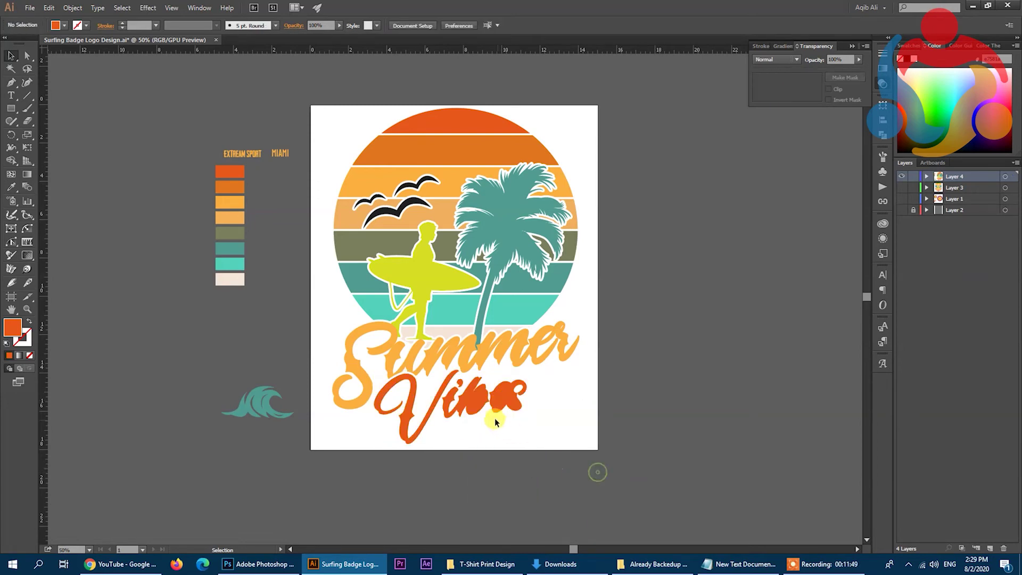
Select individual Vibes letters to find the 'es' piece.
click(475, 398)
click(518, 433)
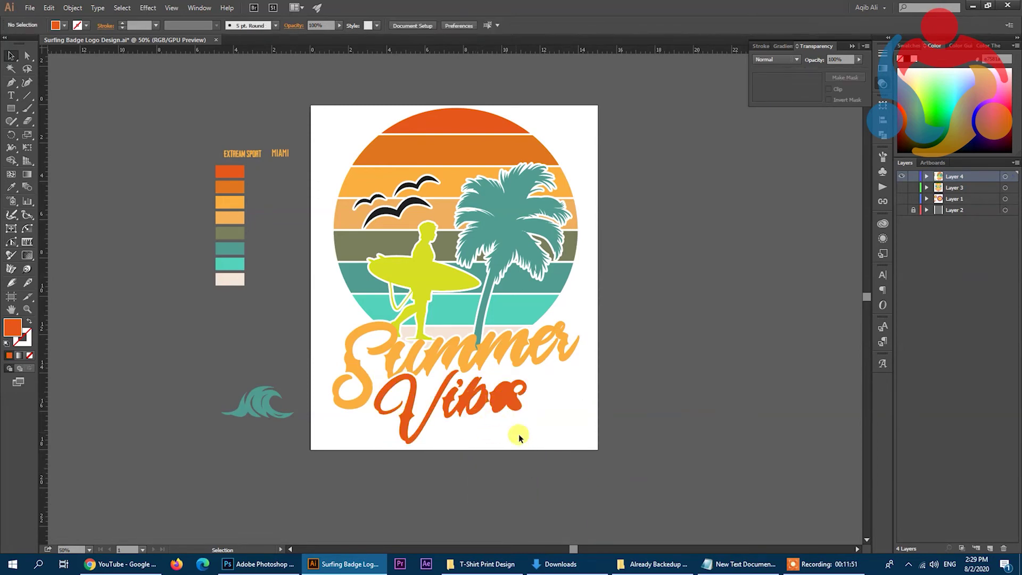
click(503, 395)
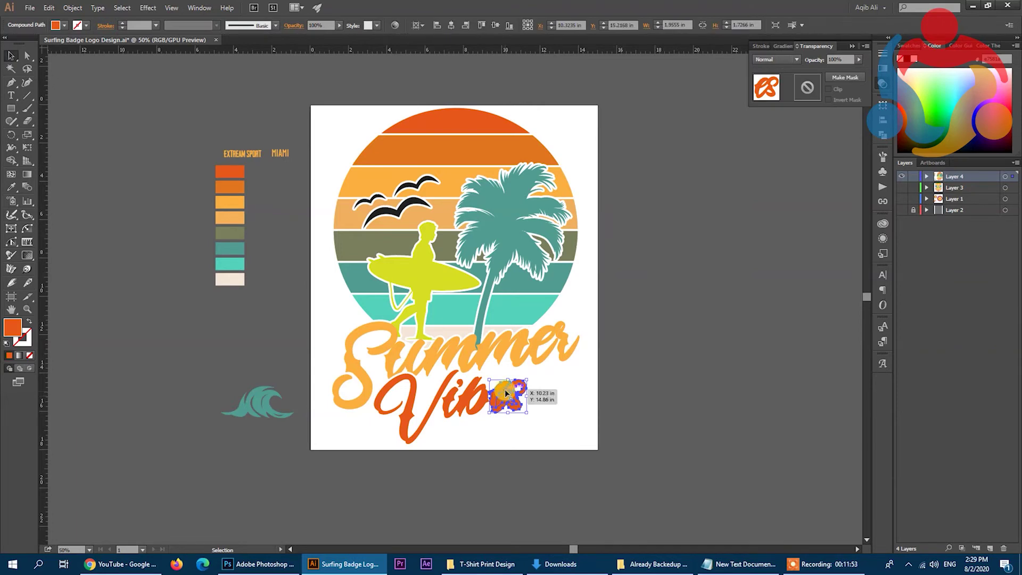
click(566, 398)
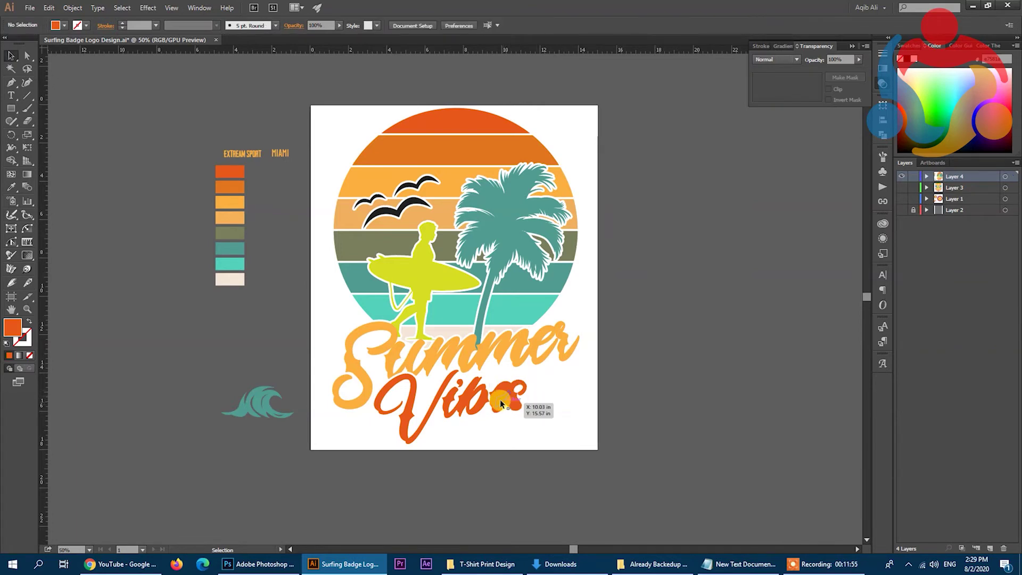
click(503, 395)
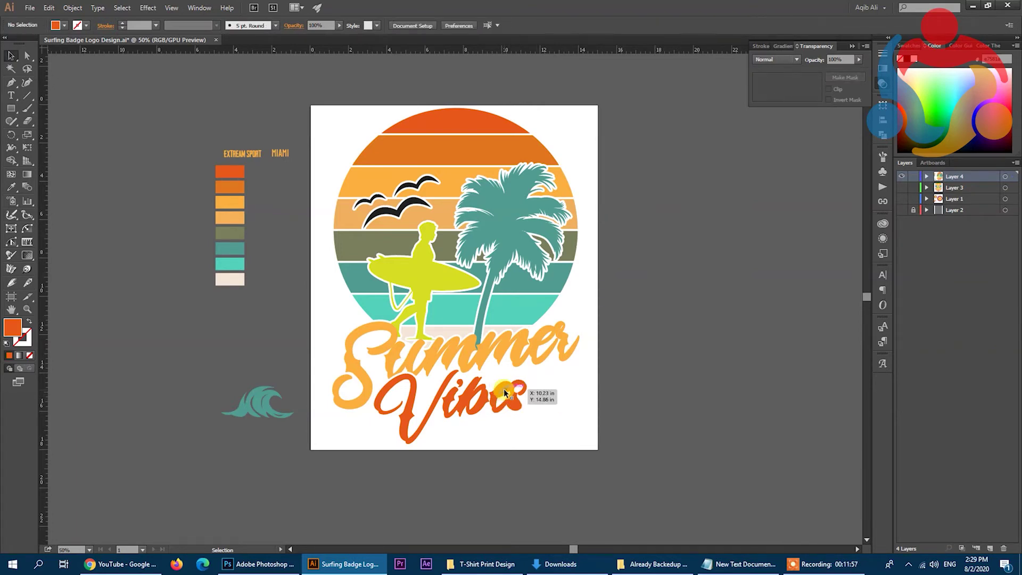
click(503, 392)
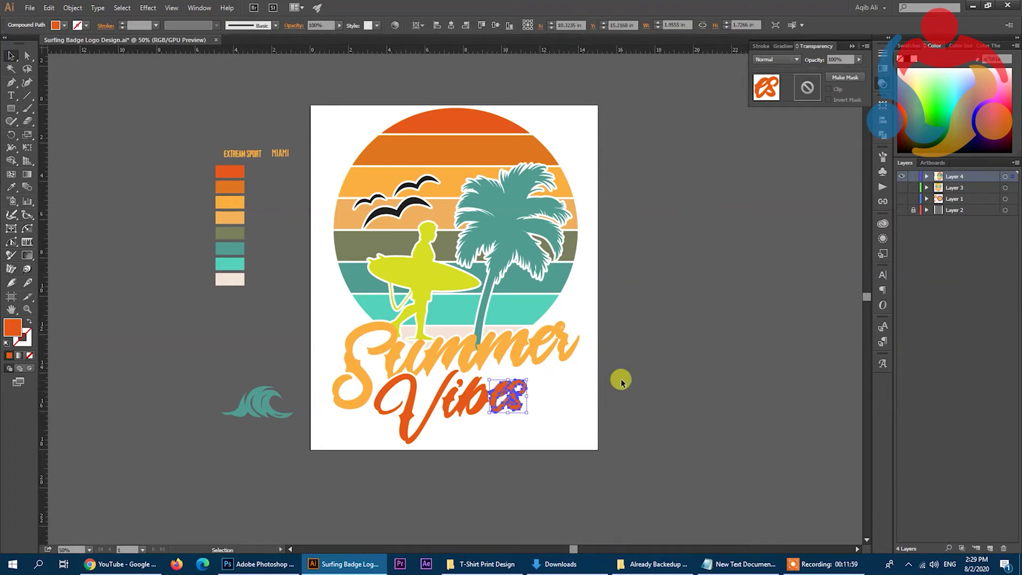
click(616, 378)
Release the 'es' compound path of Vibes into separate paths.
click(504, 390)
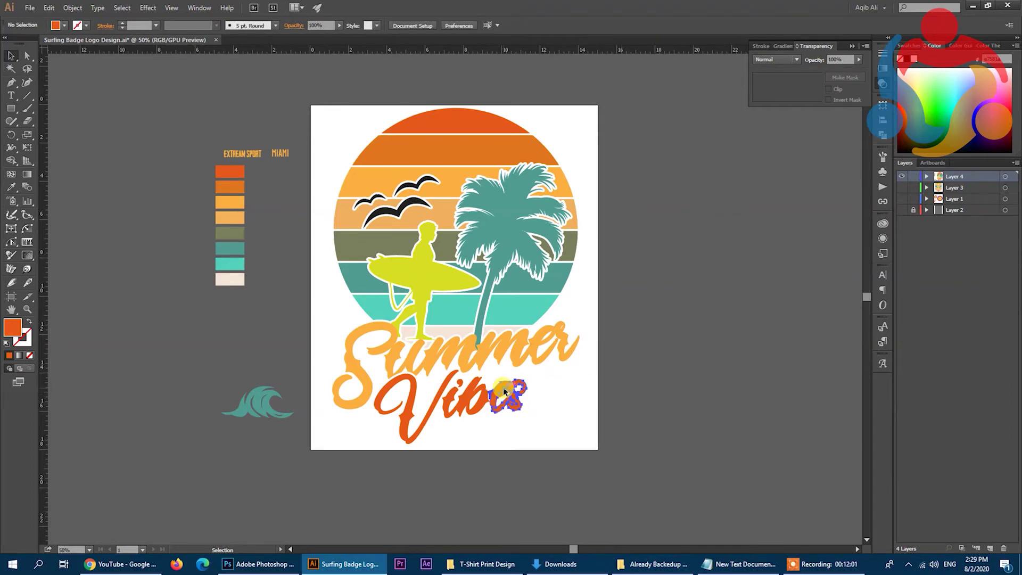
click(592, 381)
click(503, 388)
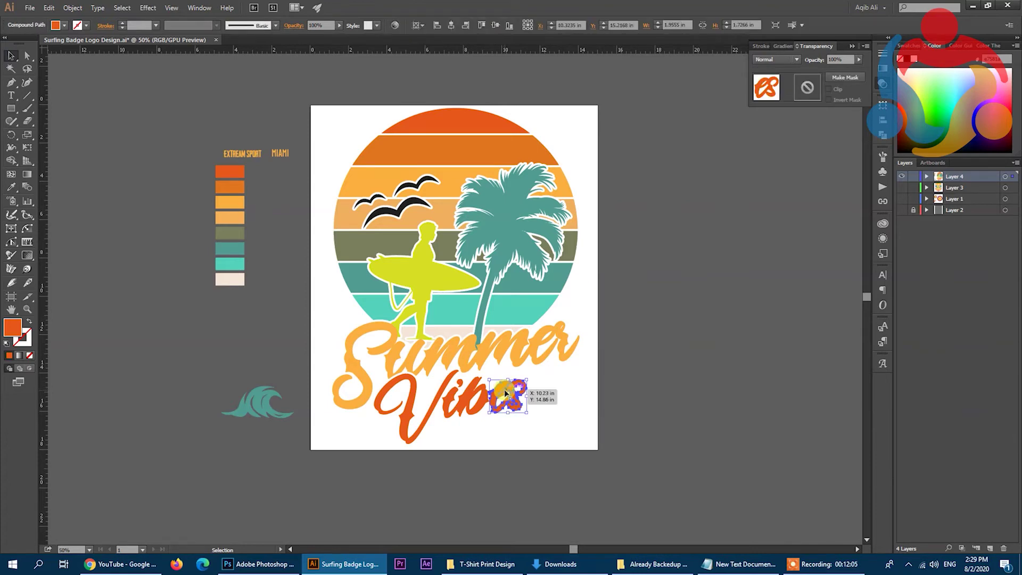
right_click(503, 388)
click(540, 454)
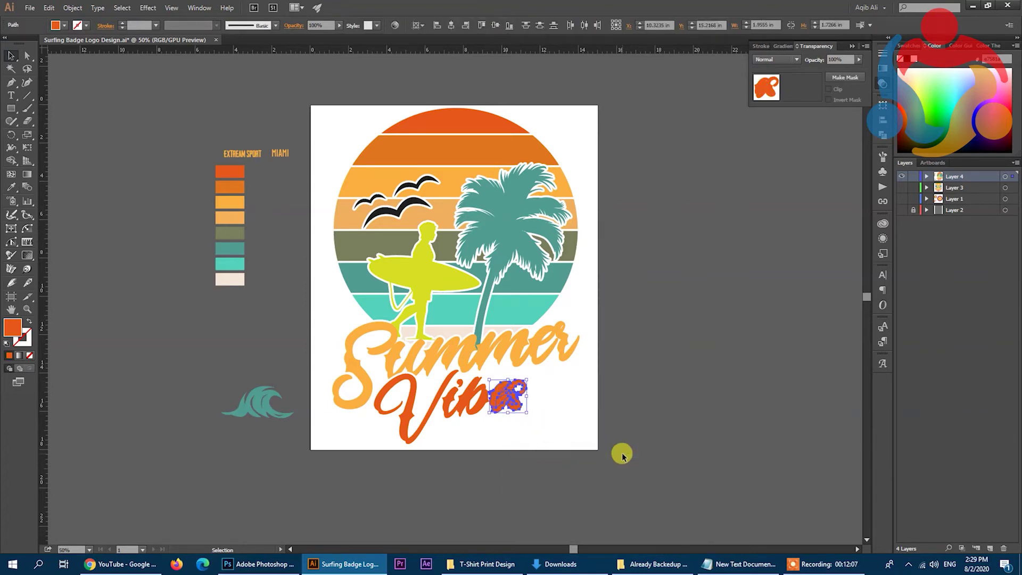
click(623, 454)
Delete the stray pieces inside the 'es' and remake the orange piece as a compound path.
click(503, 397)
key(Delete)
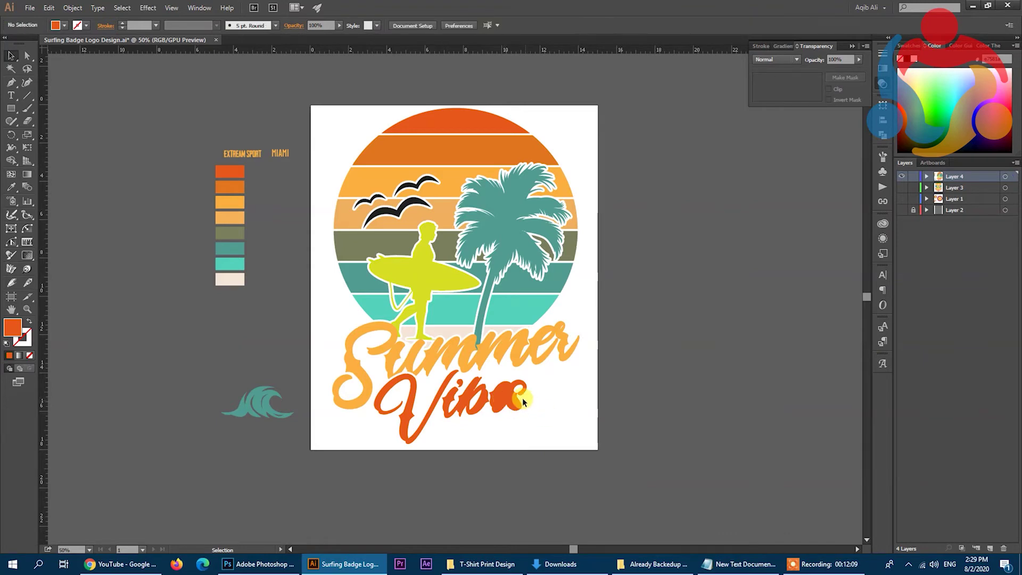
click(505, 387)
key(Delete)
right_click(503, 392)
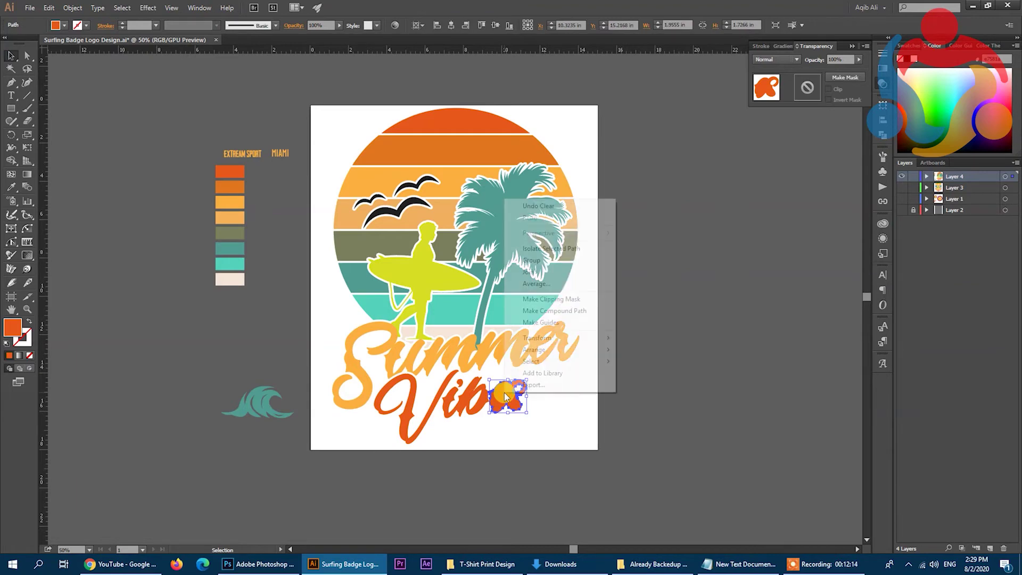
click(541, 312)
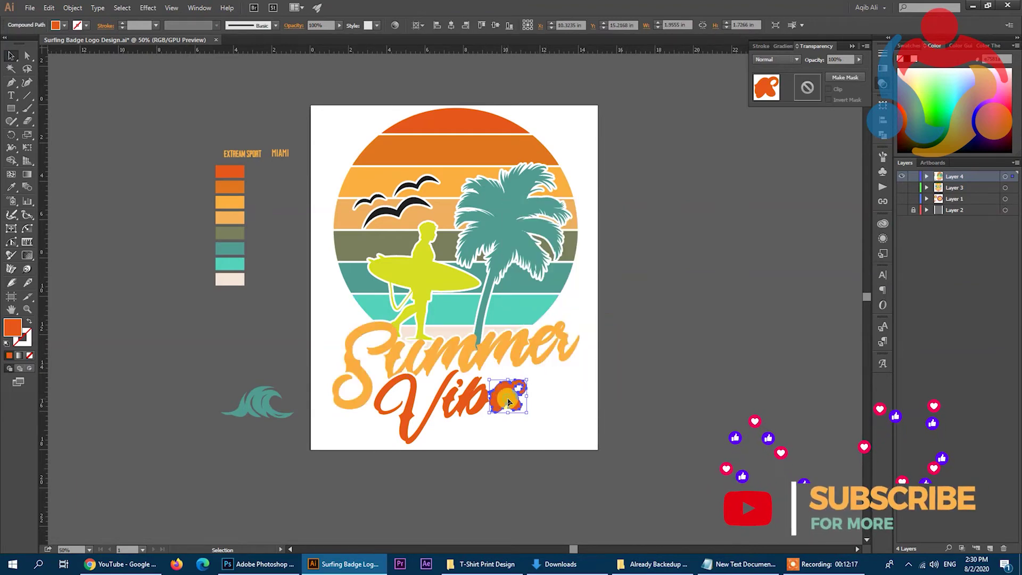
Undo the lettering edits until Vibes is back to its original orange.
key(ctrl+z)
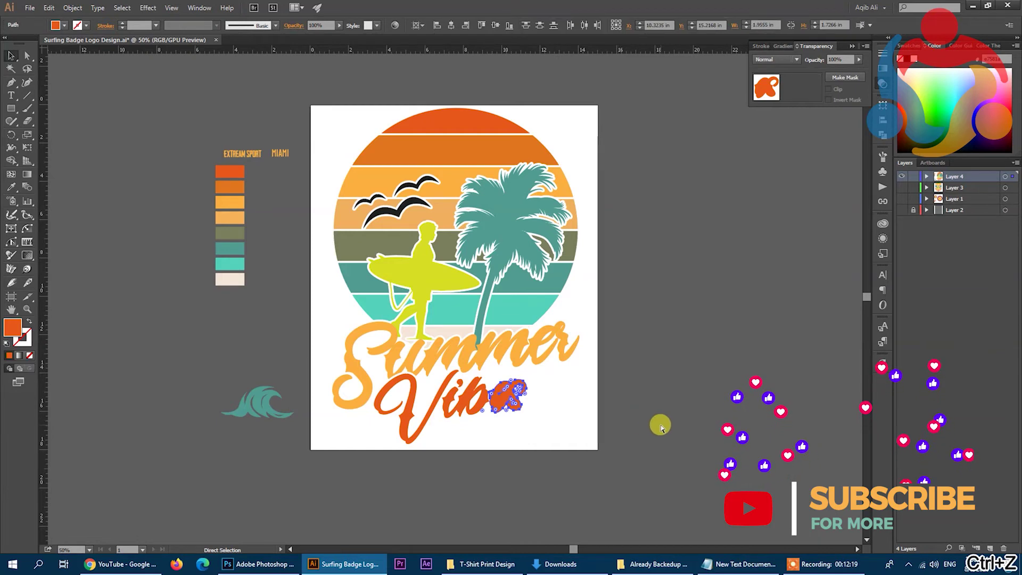
key(ctrl+z)
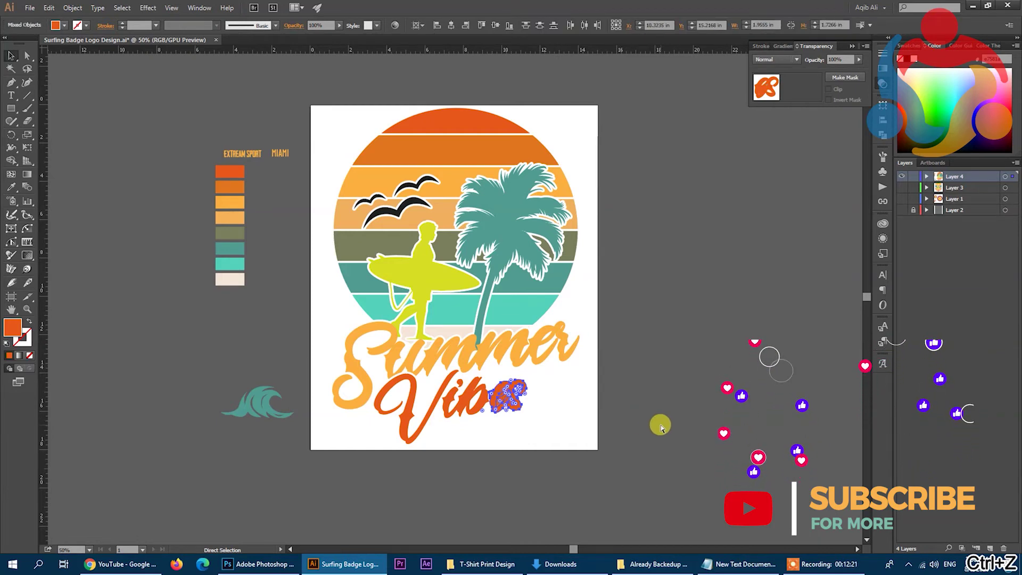
key(ctrl+z)
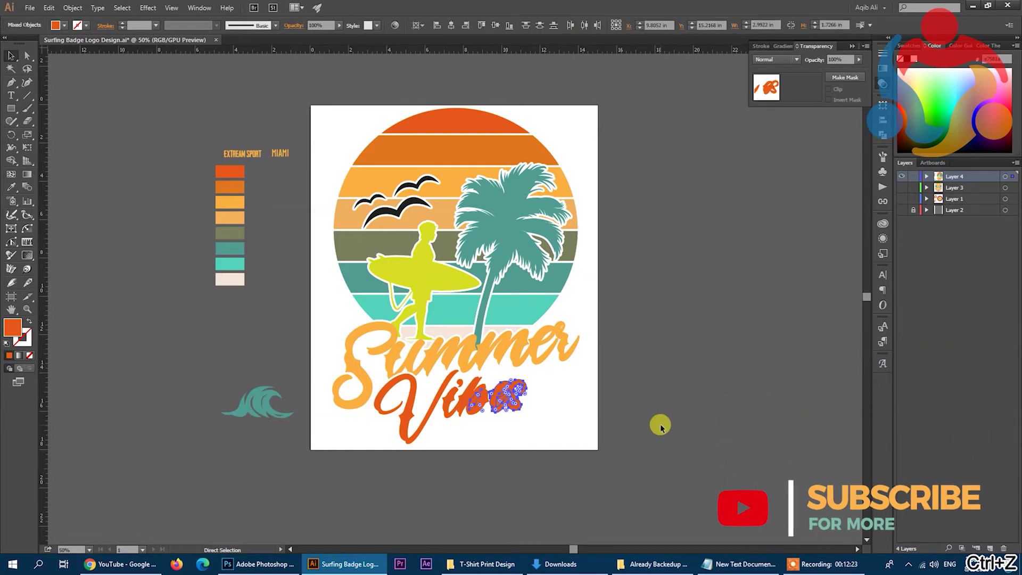
click(660, 427)
click(474, 401)
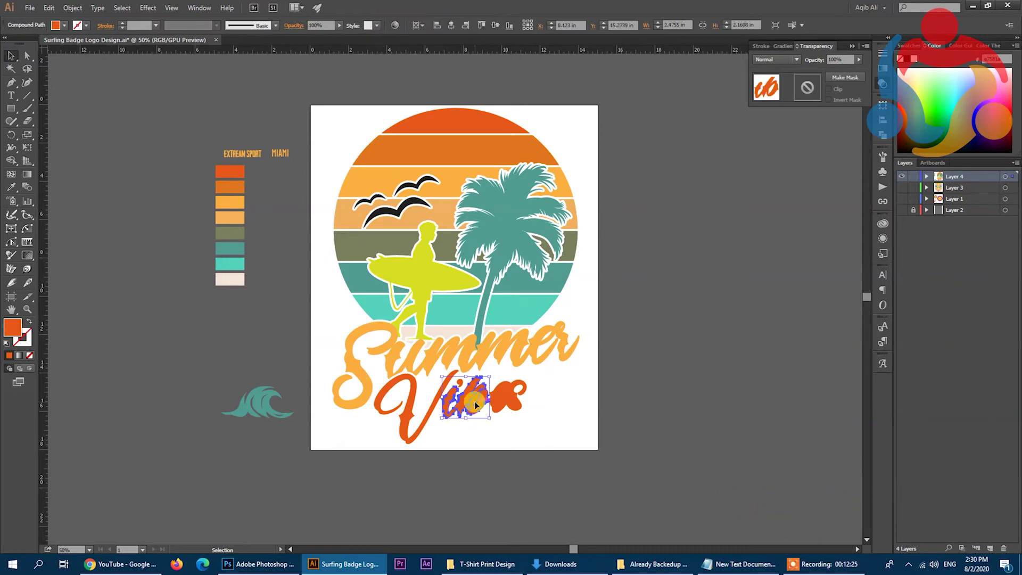
click(668, 468)
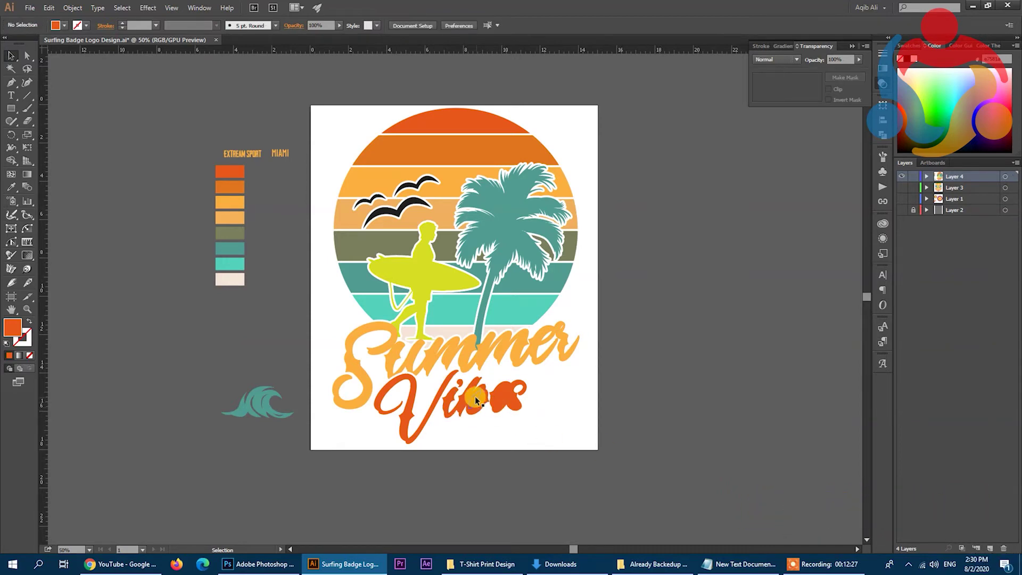
click(474, 396)
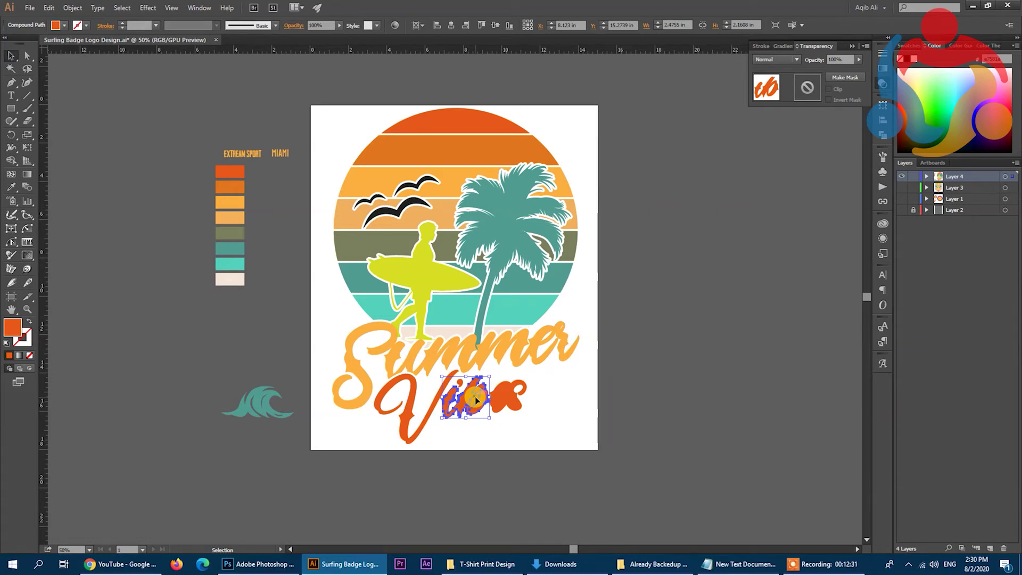
click(751, 433)
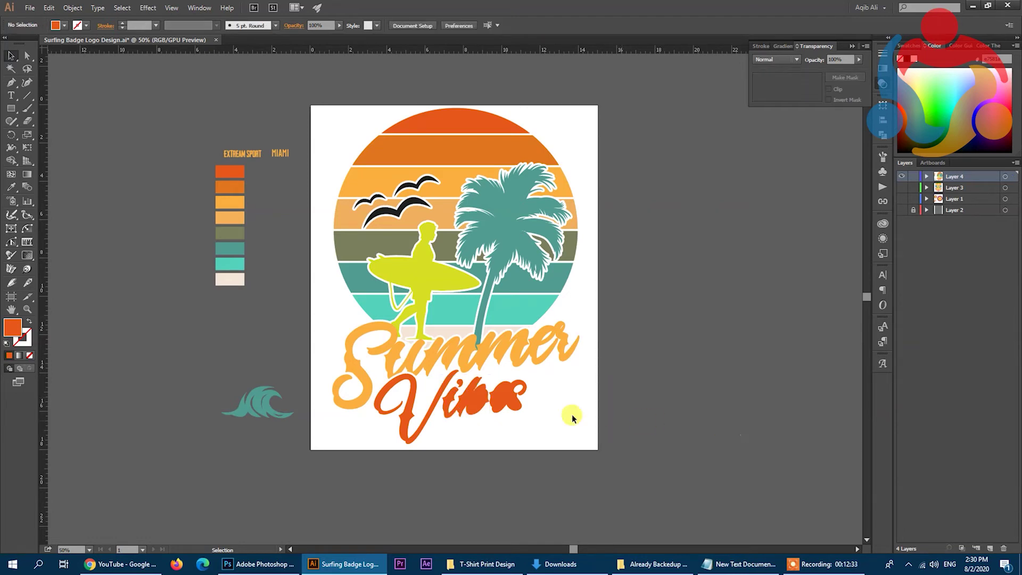
key(a)
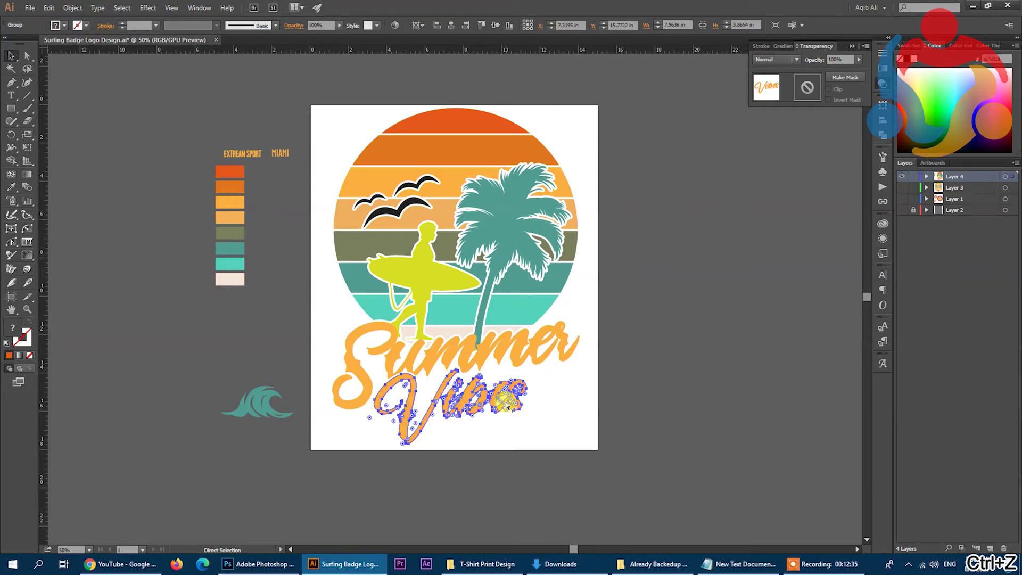
key(ctrl+z)
Reselect the Vibes group and sample the top orange palette colour onto it.
click(613, 418)
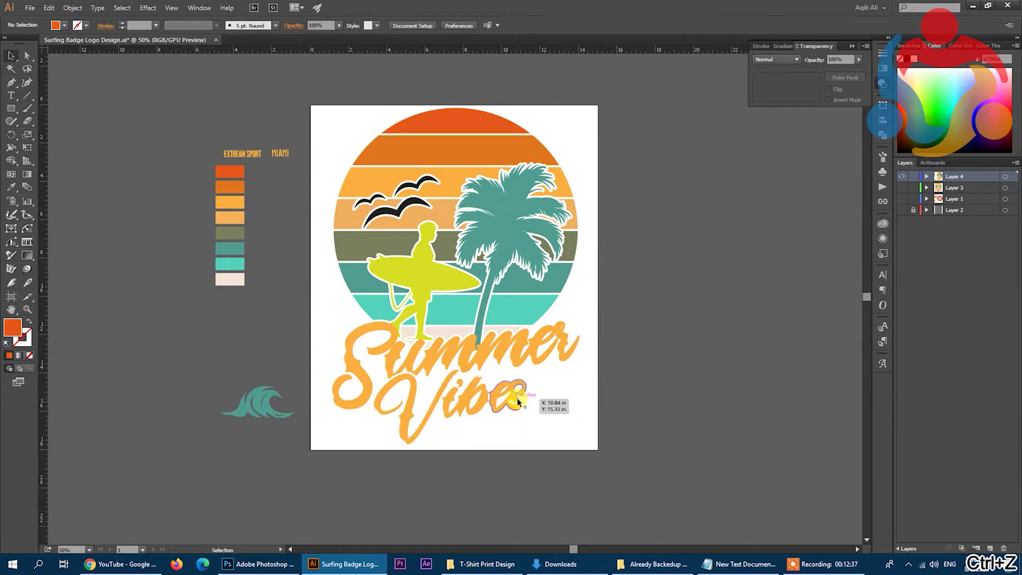
click(499, 408)
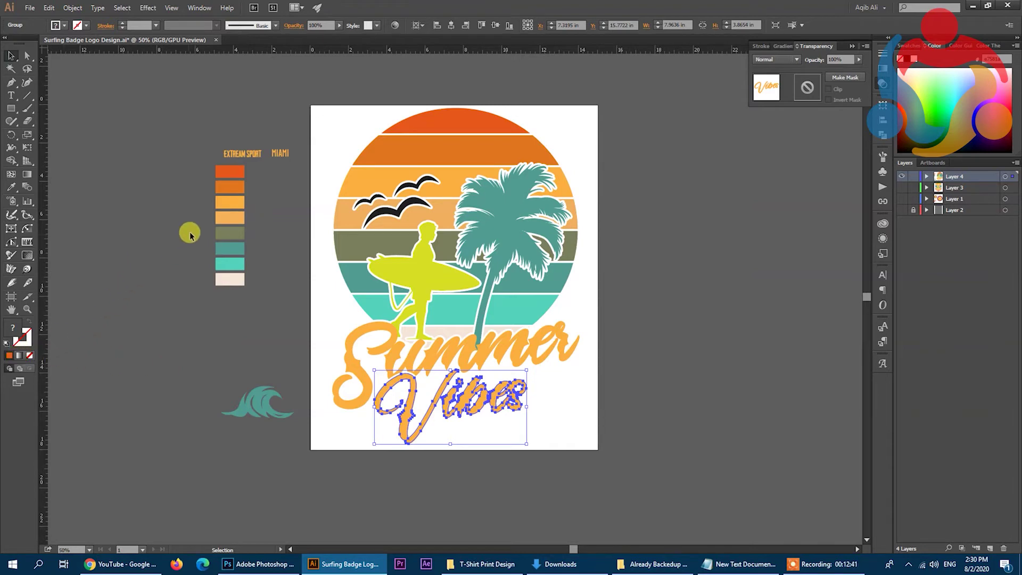
click(230, 175)
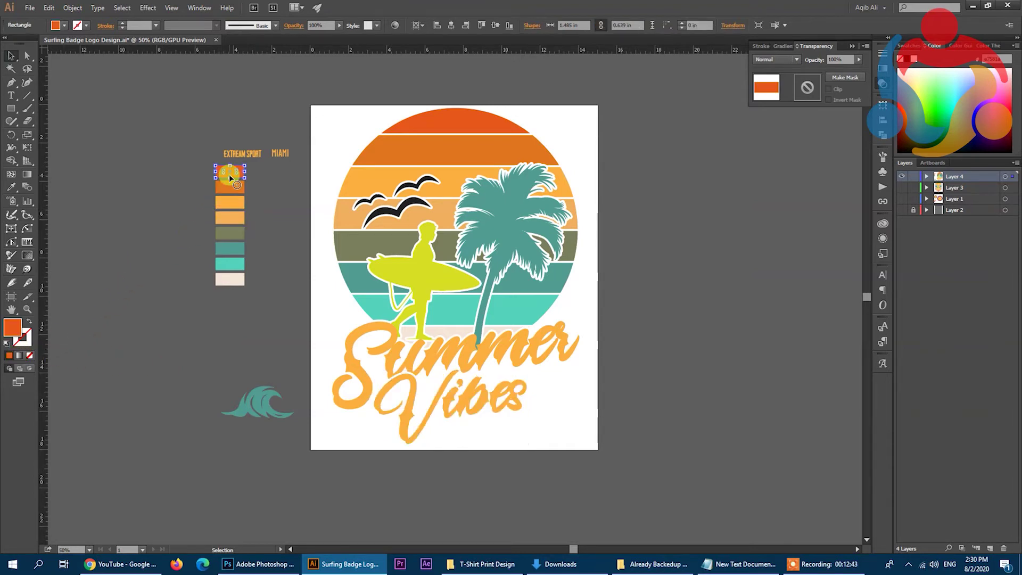
click(229, 174)
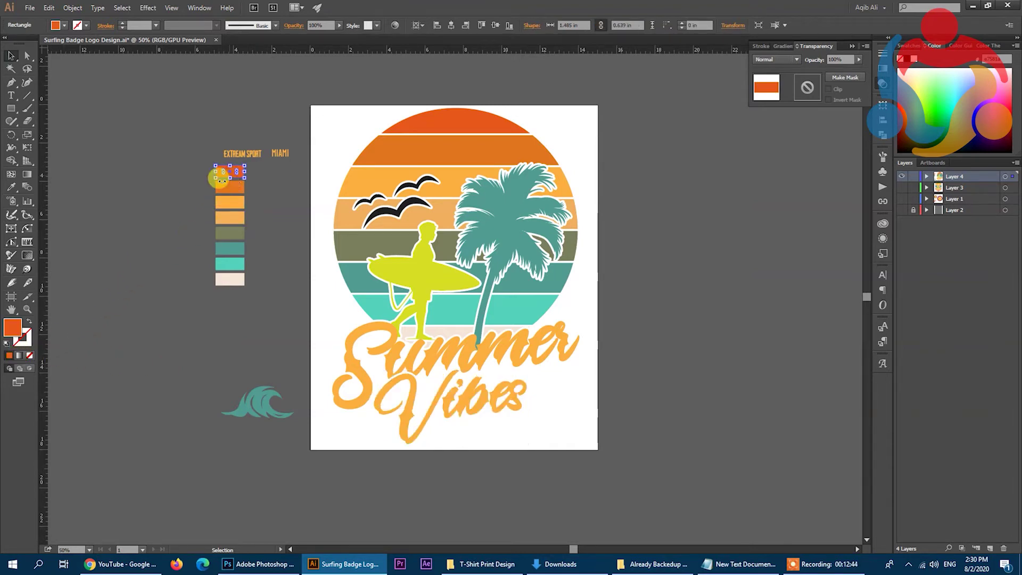
click(470, 395)
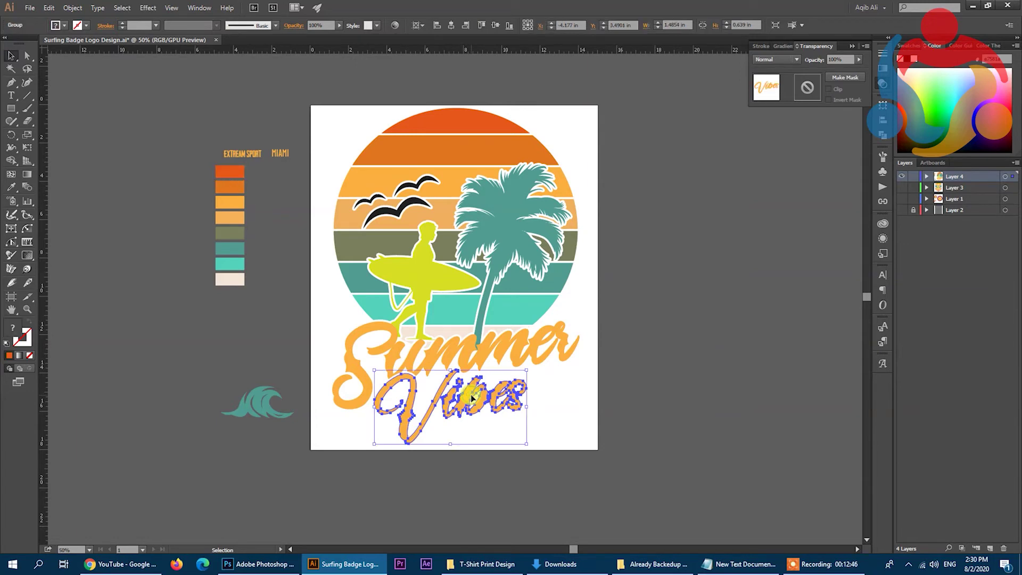
click(357, 473)
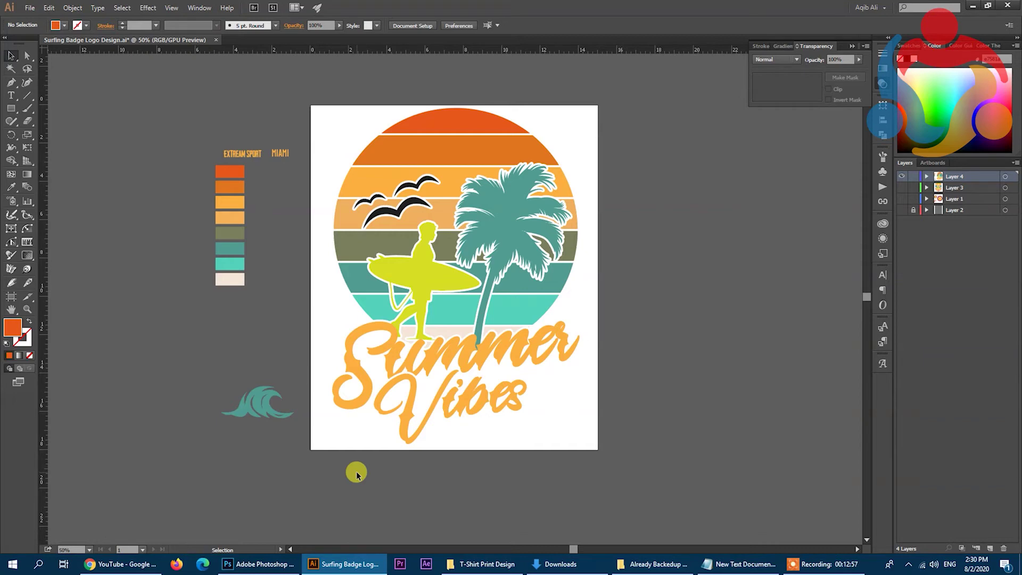
Drag the teal wave onto the beach beside the palm trunk and reselect it.
click(266, 408)
mouse_move(266, 407)
mouse_down()
mouse_move(541, 317)
mouse_move(532, 319)
mouse_up()
click(679, 309)
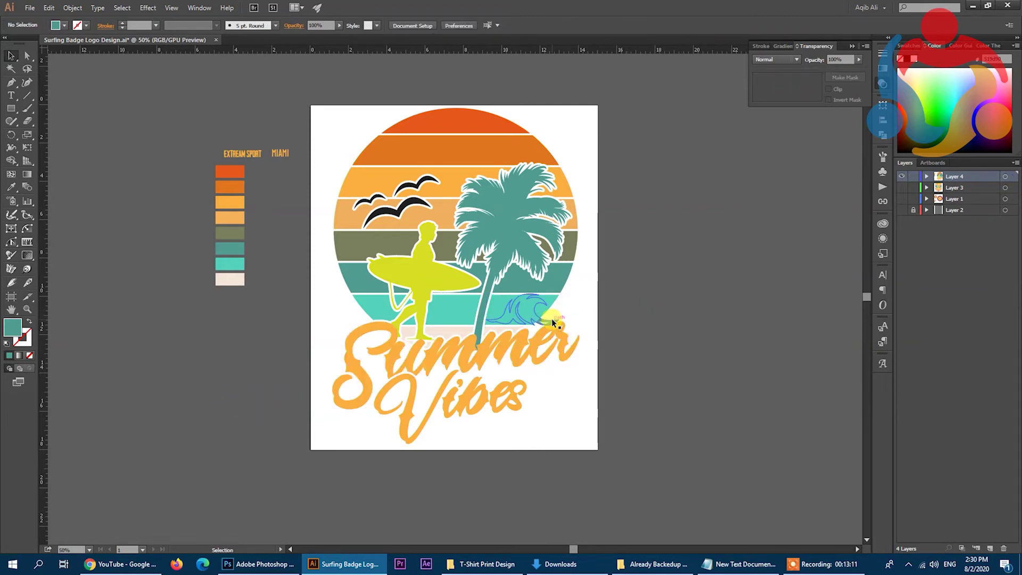
click(551, 319)
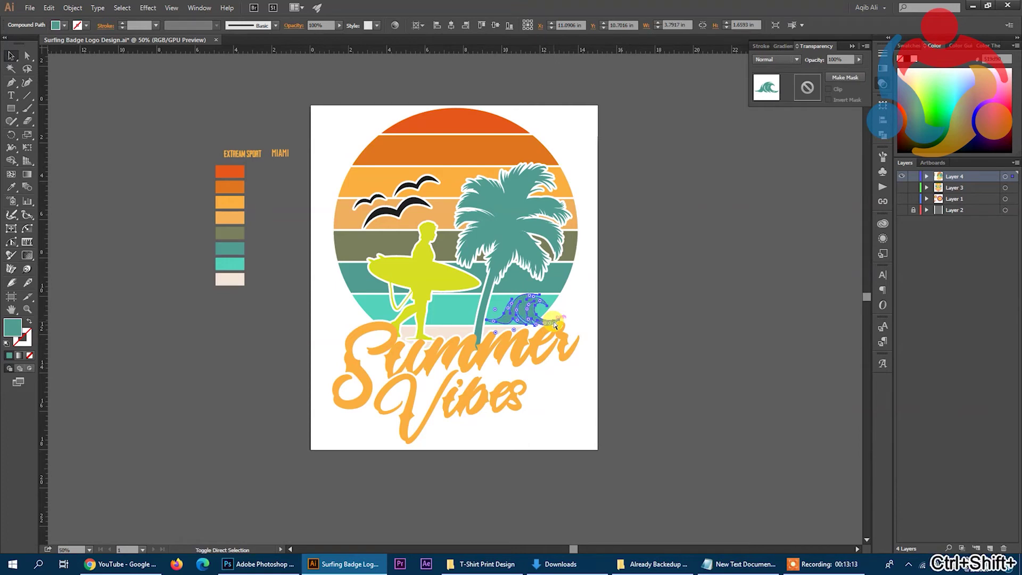
click(724, 318)
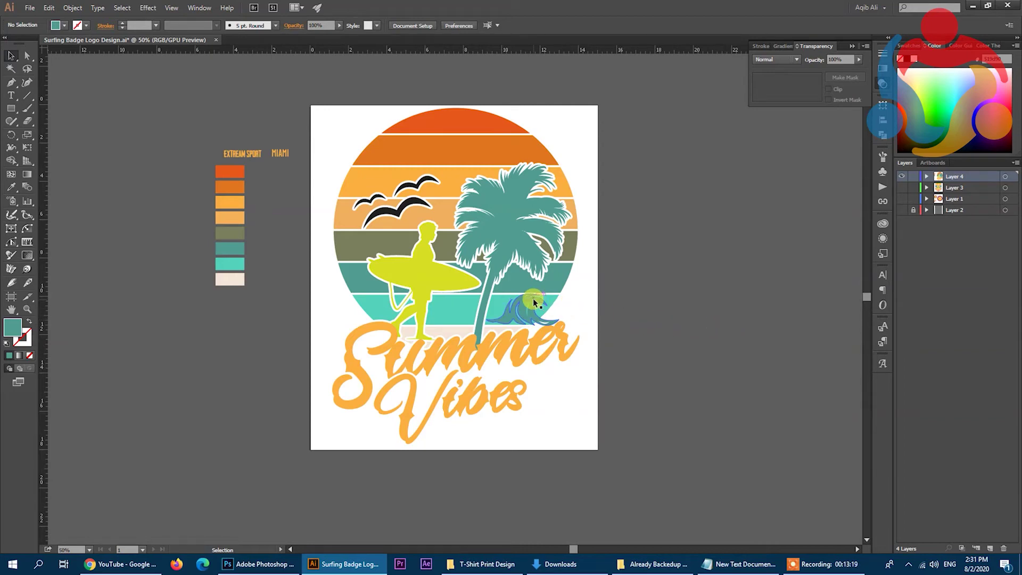
click(534, 303)
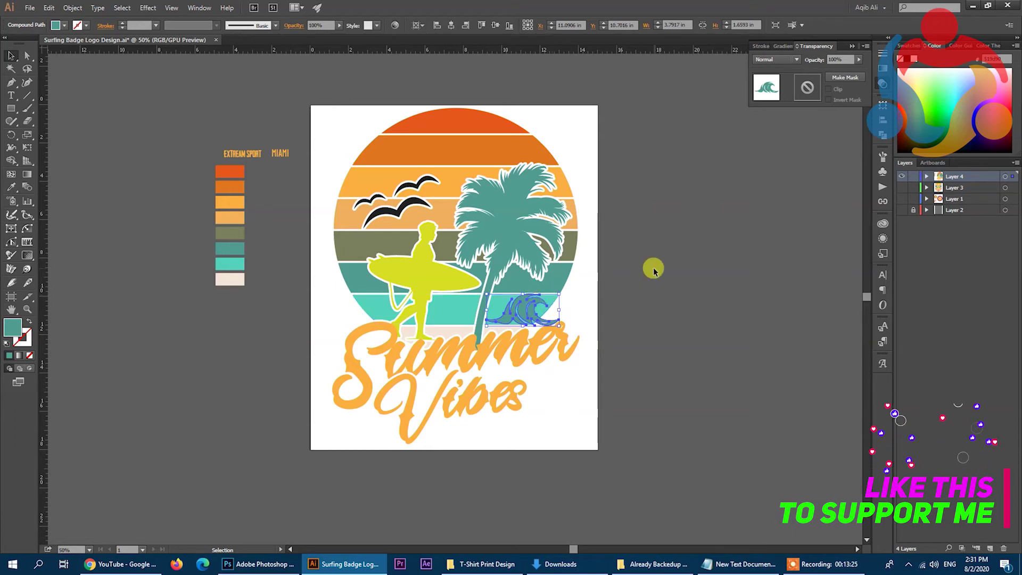
click(73, 8)
mouse_move(84, 249)
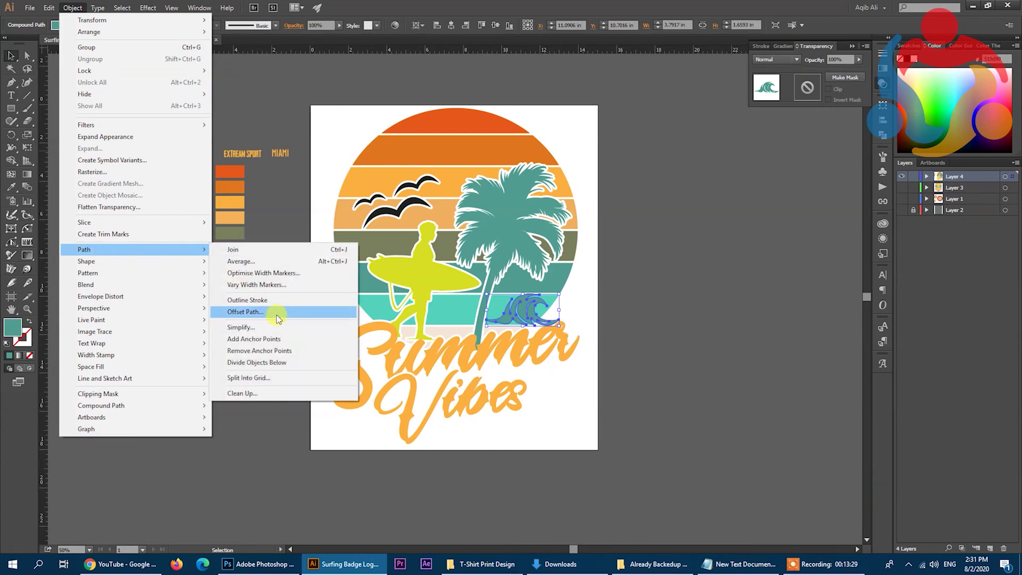
Create an offset outline around the teal wave and fill it black.
click(277, 313)
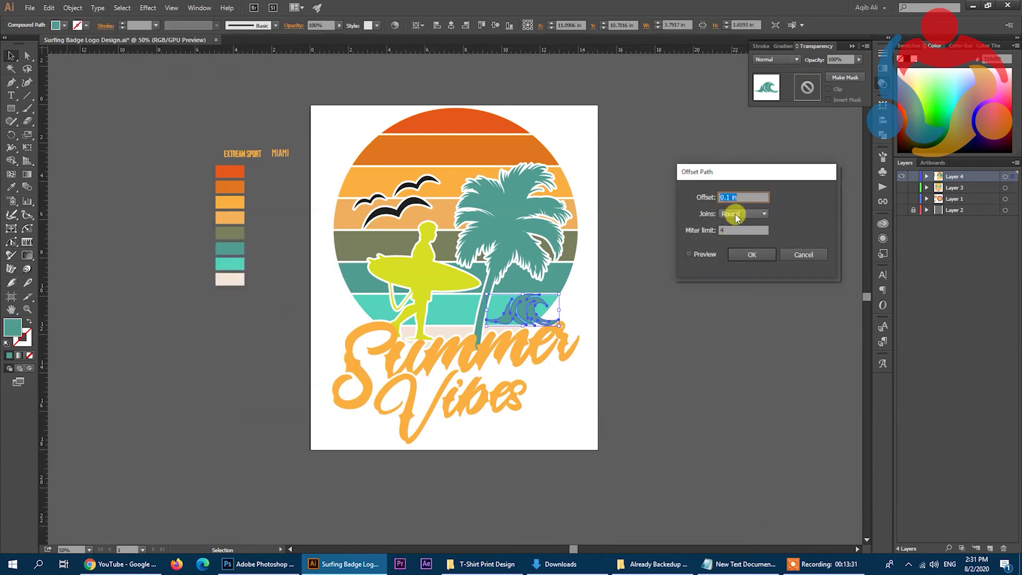
click(688, 254)
click(755, 252)
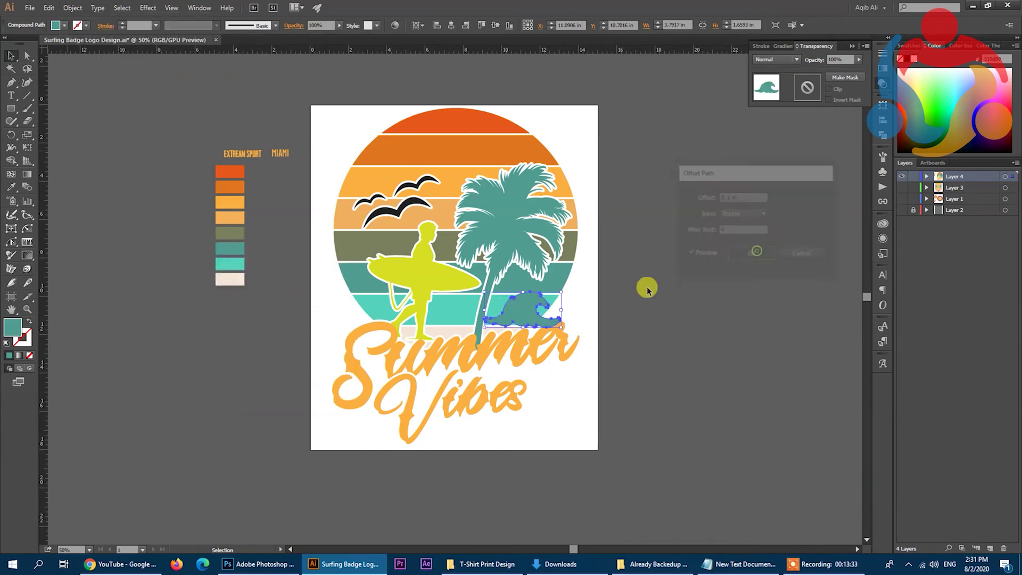
double_click(13, 327)
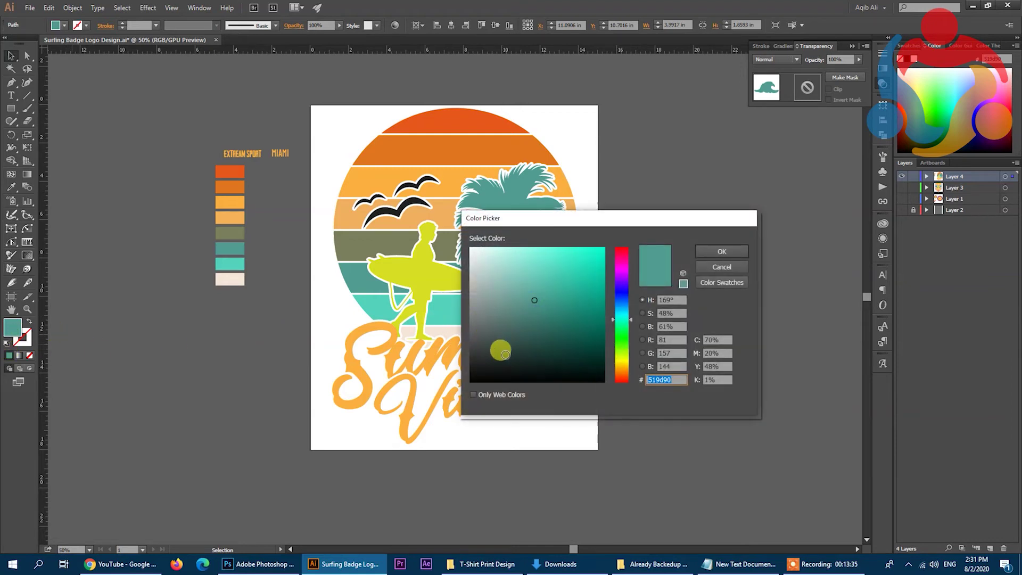
click(471, 380)
click(706, 251)
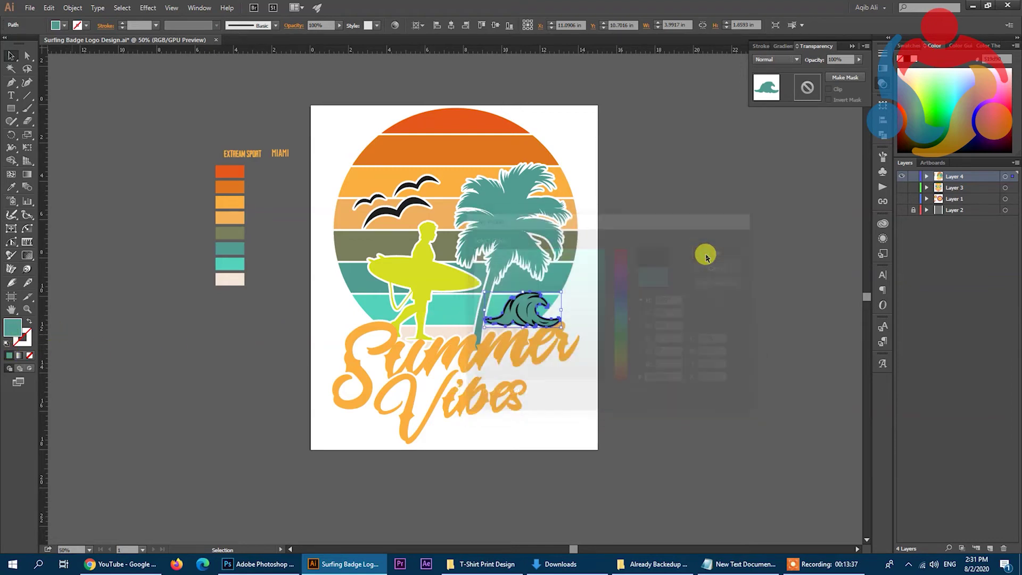
Paste the black wave in place into the striped circle's opacity mask, then copy it.
key(ctrl+x)
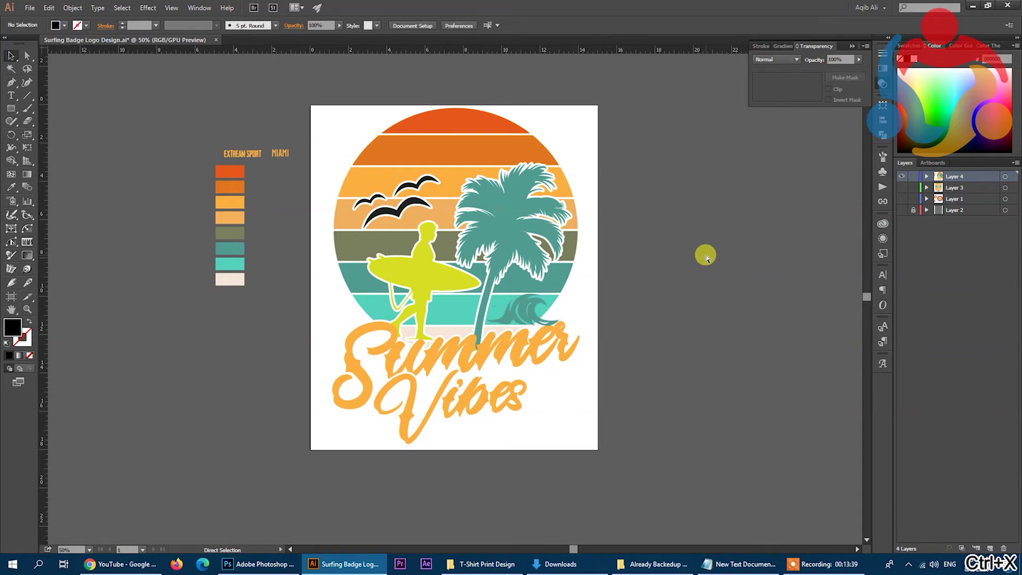
click(564, 278)
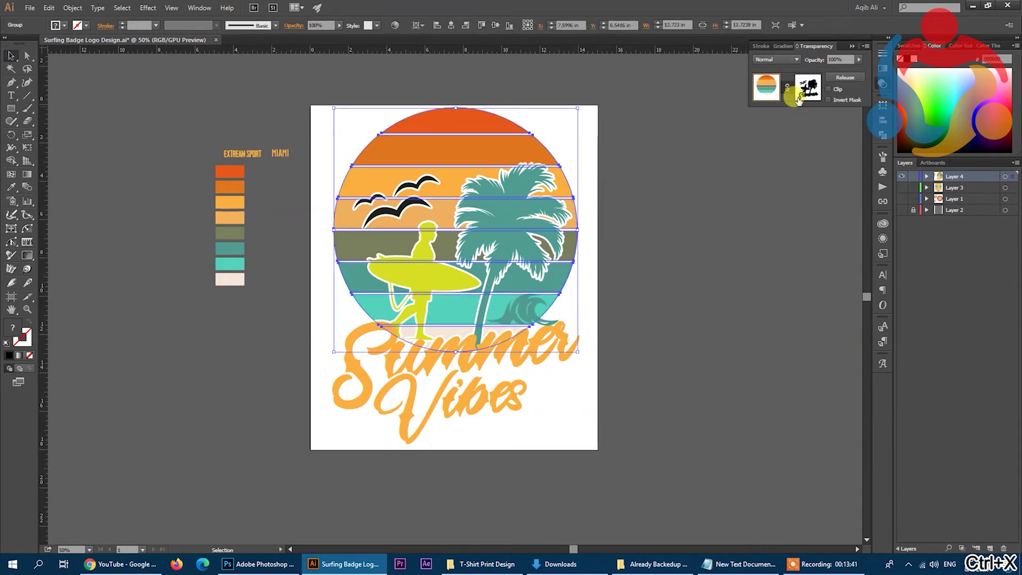
click(798, 92)
key(ctrl+f)
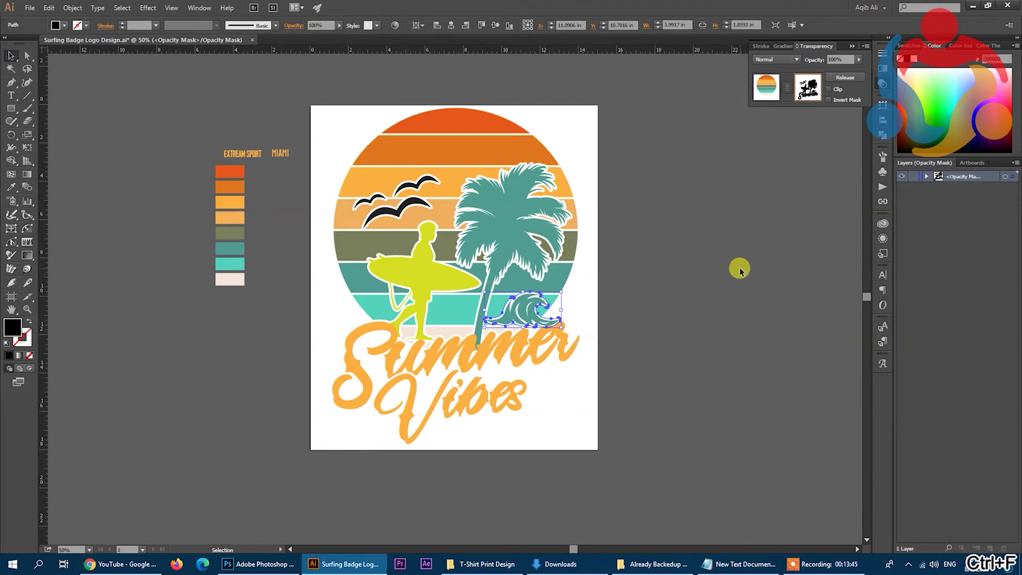
key(a)
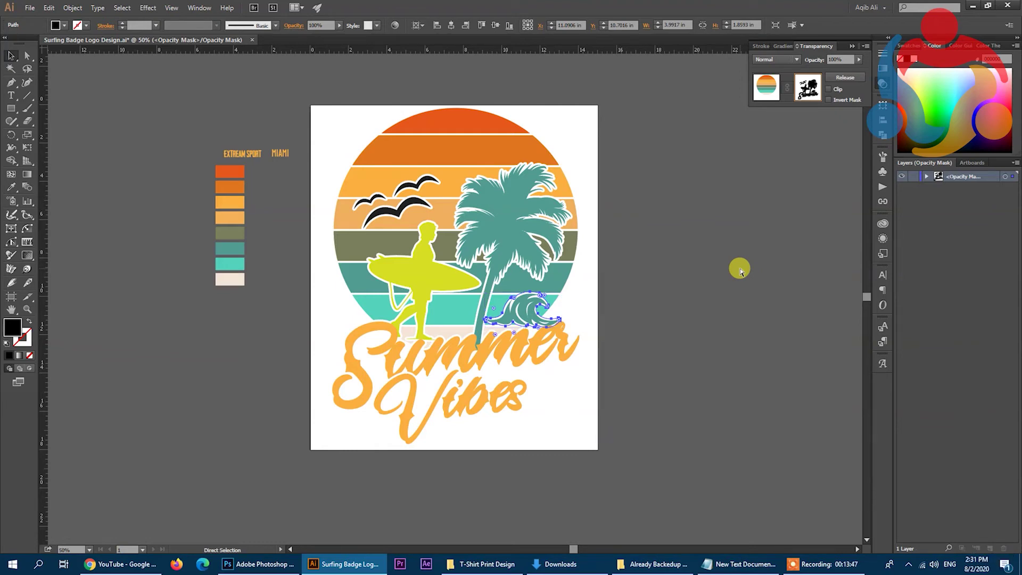
key(ctrl+c)
key(v)
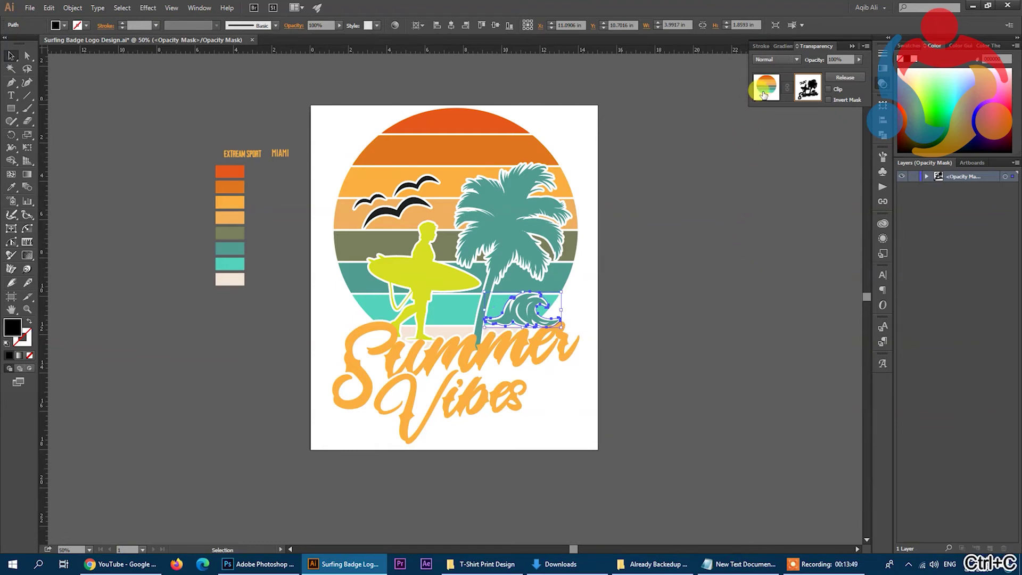
Paste the copied wave in place into the Summer lettering's opacity mask.
click(763, 94)
click(565, 333)
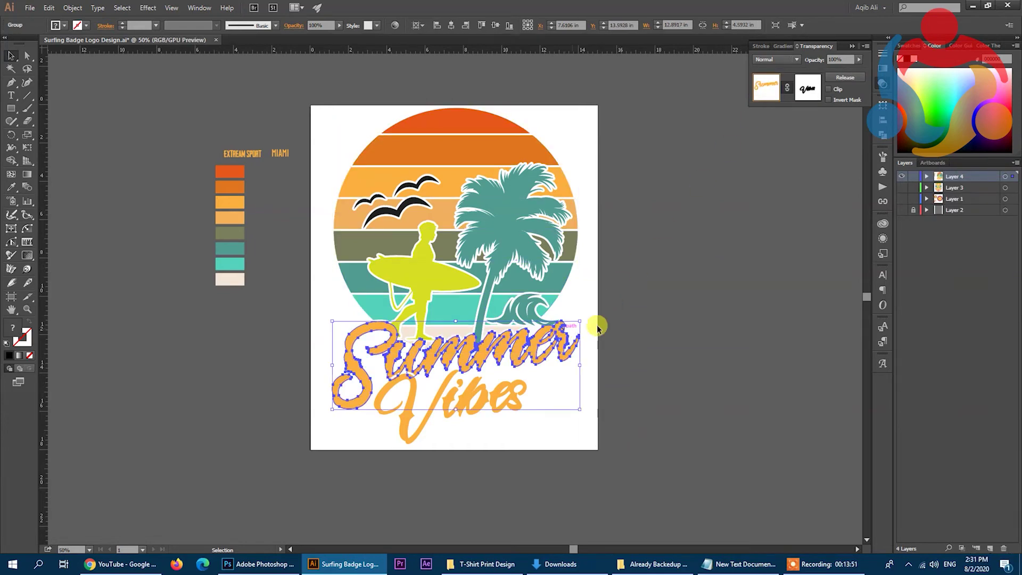
click(808, 94)
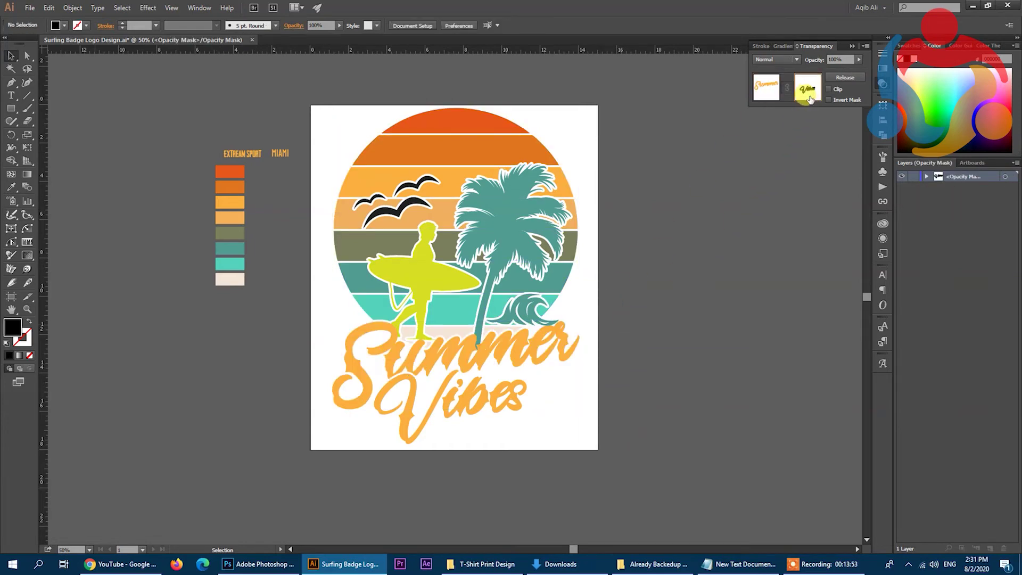
key(ctrl+f)
Deselect the pasted wave and fit the badge artboard to the window with Ctrl+0.
click(743, 234)
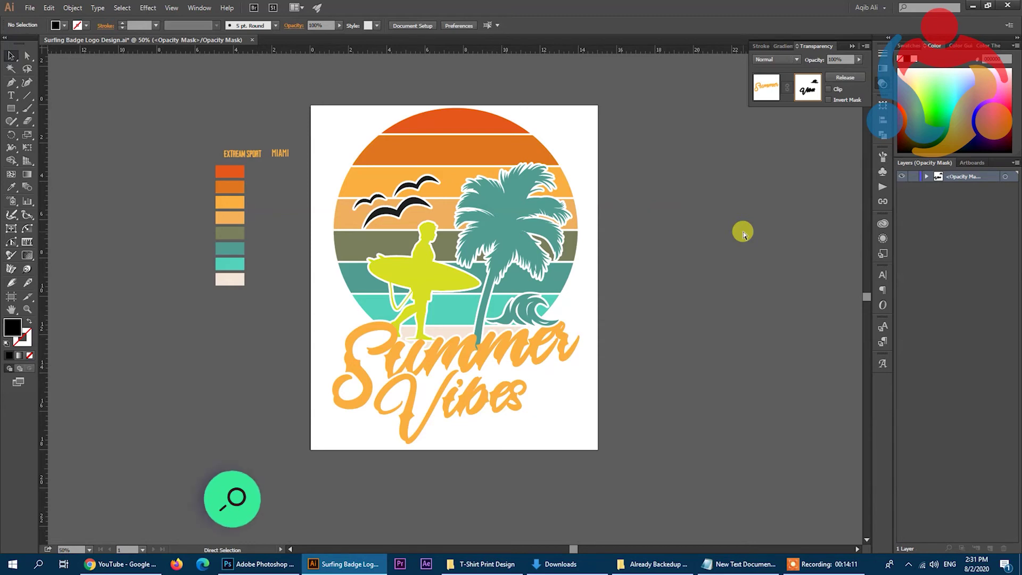
key(ctrl+0)
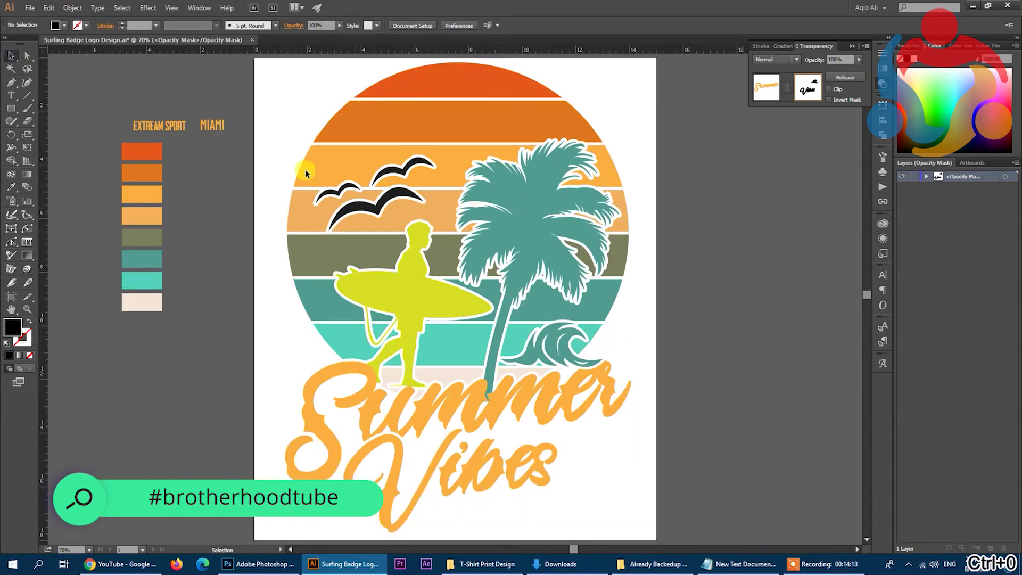
Export the artboard as 'Summer Vibes T-Shirt Design' PNG at 150 ppi, transparent background.
click(29, 9)
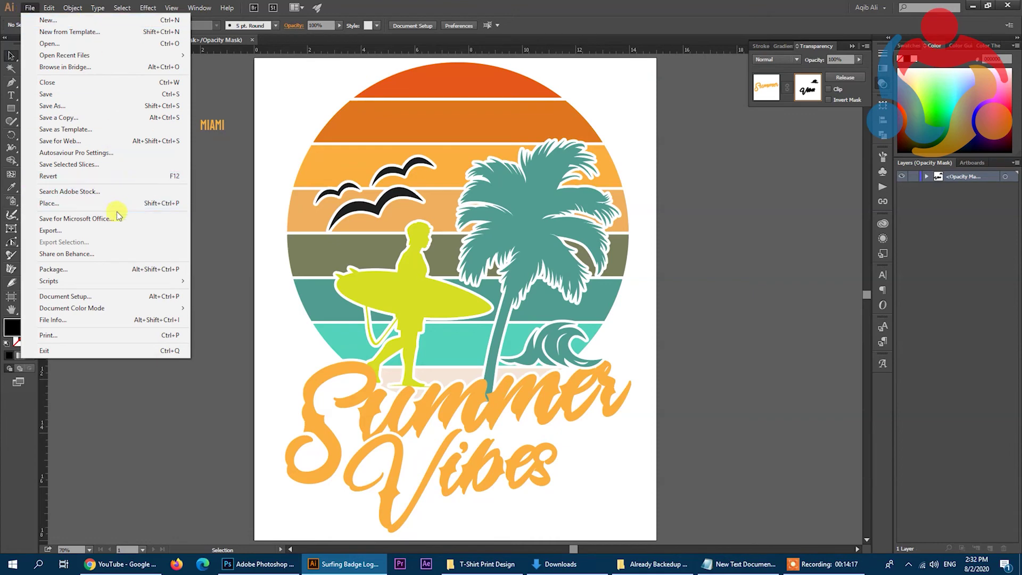
click(105, 230)
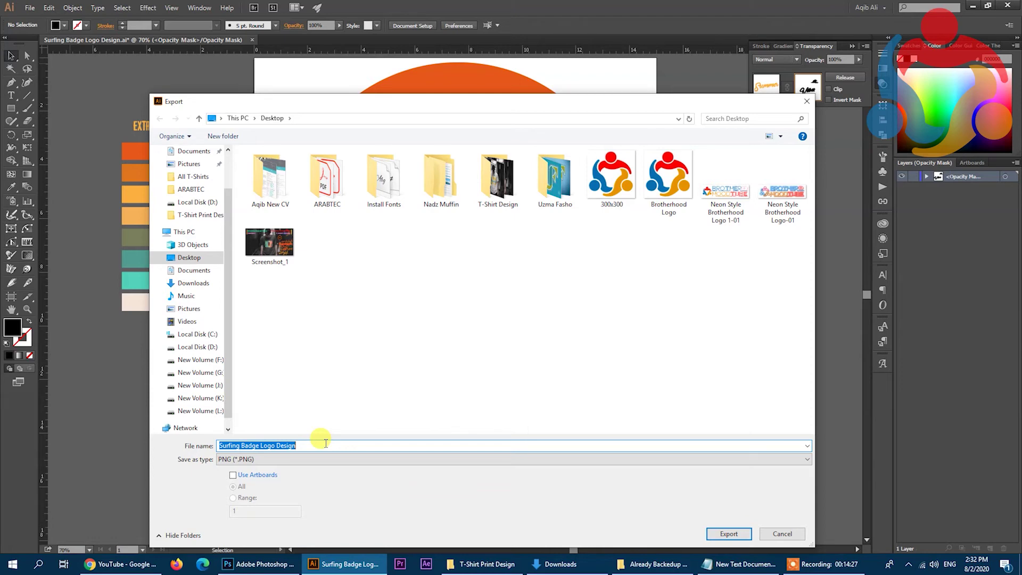
text(ummer)
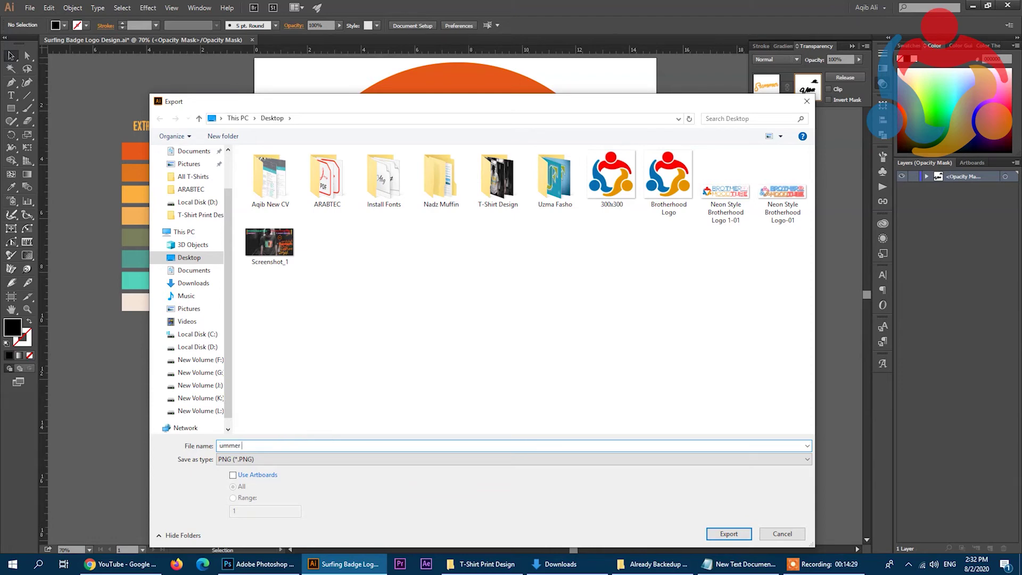
key(BackSpace)
key(BackSpace)
key(BackSpace)
click(326, 443)
text(S)
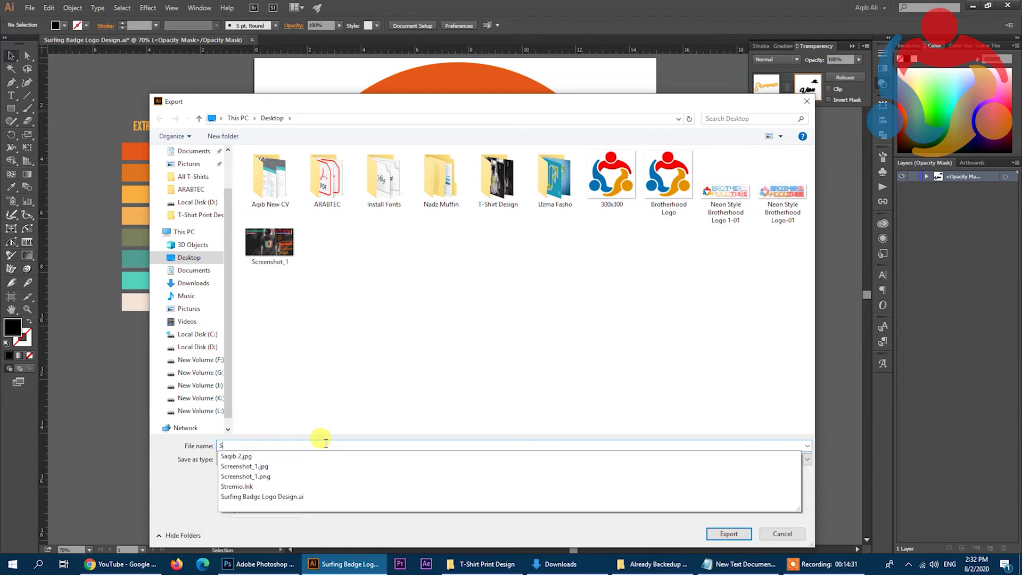
text(ummer Vibes T-Shirt Design)
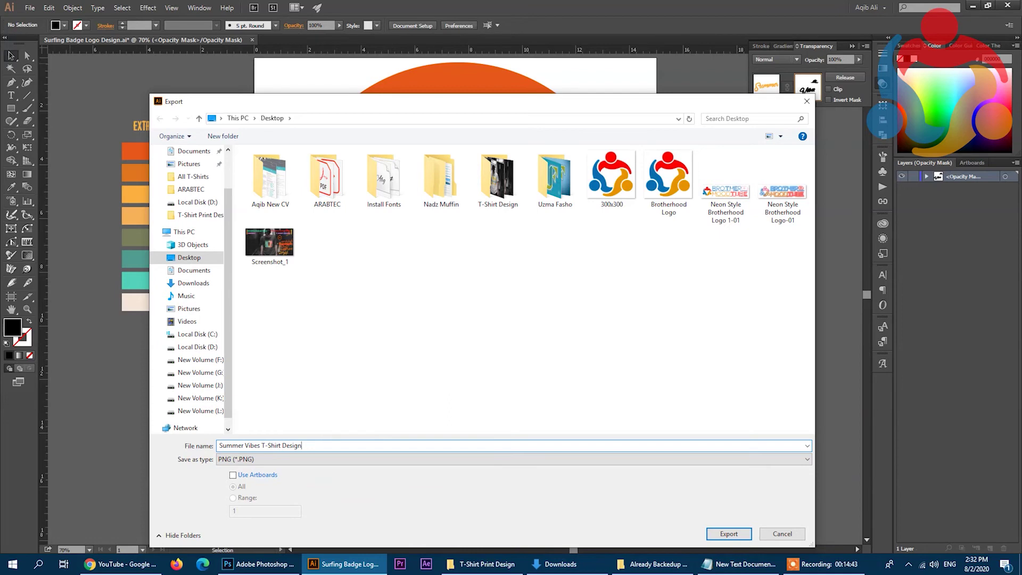
click(233, 475)
click(734, 533)
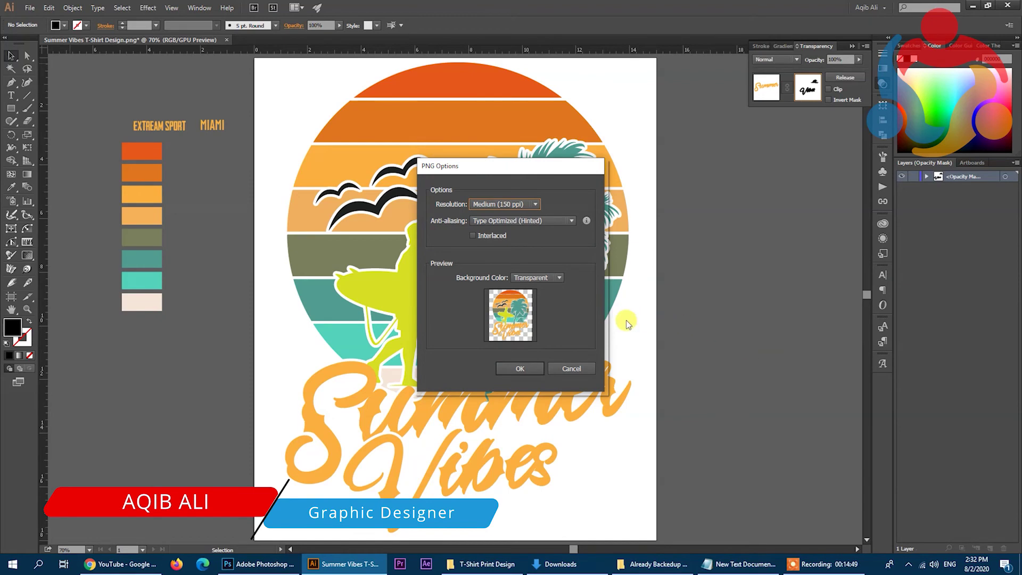
click(531, 370)
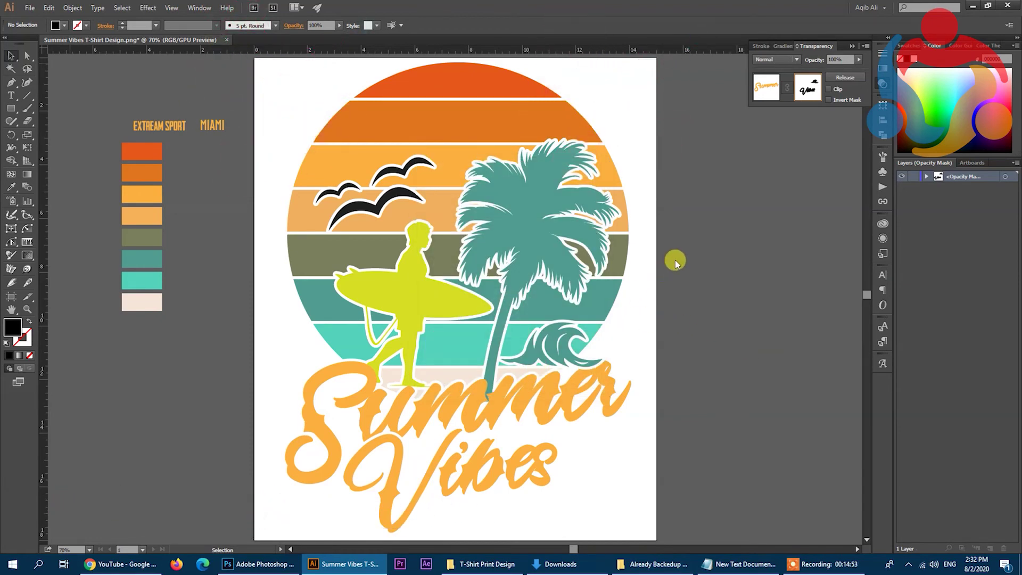
Exit opacity mask editing, deselect, and save the Illustrator document.
click(767, 94)
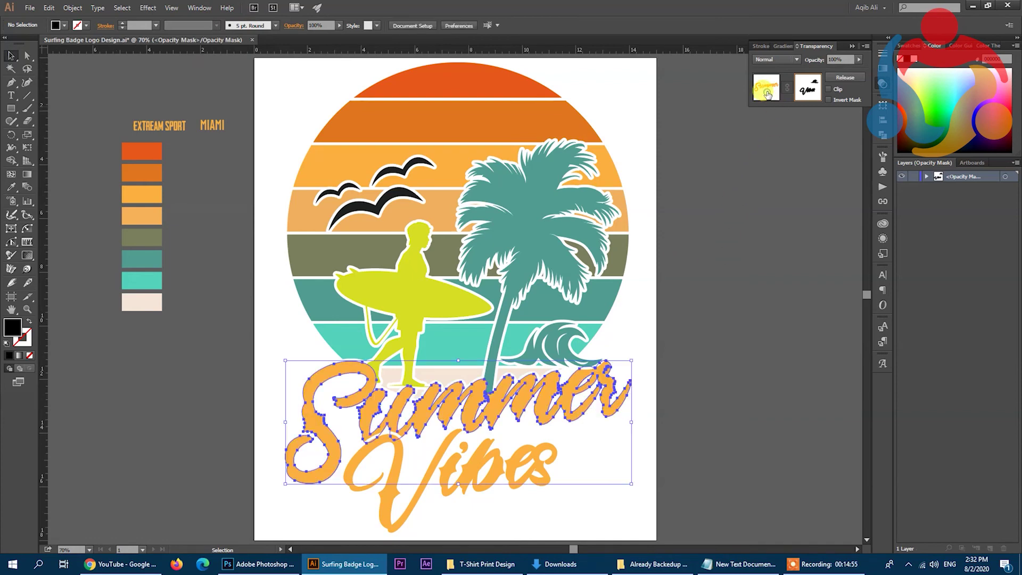
click(747, 250)
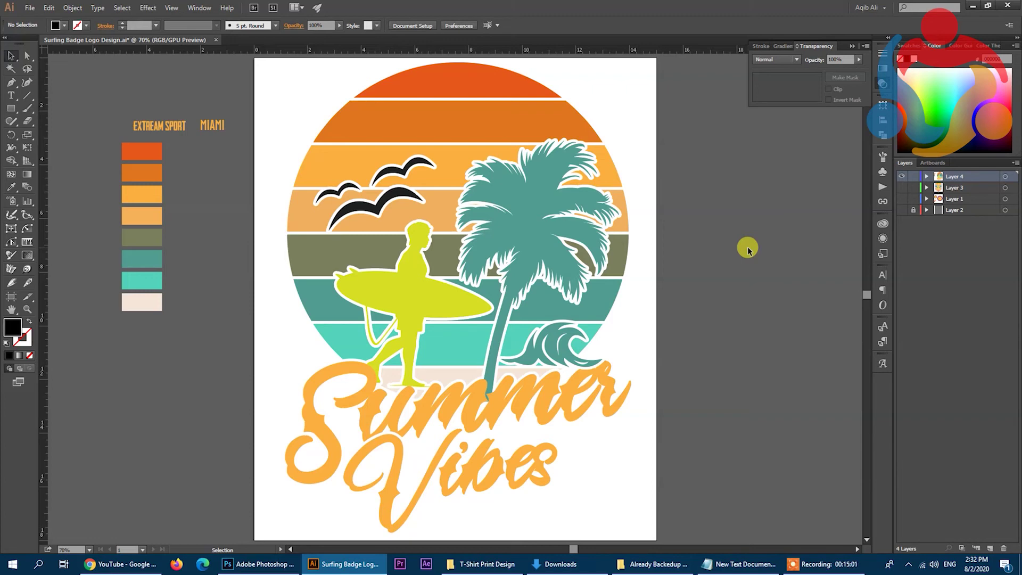
key(ctrl+s)
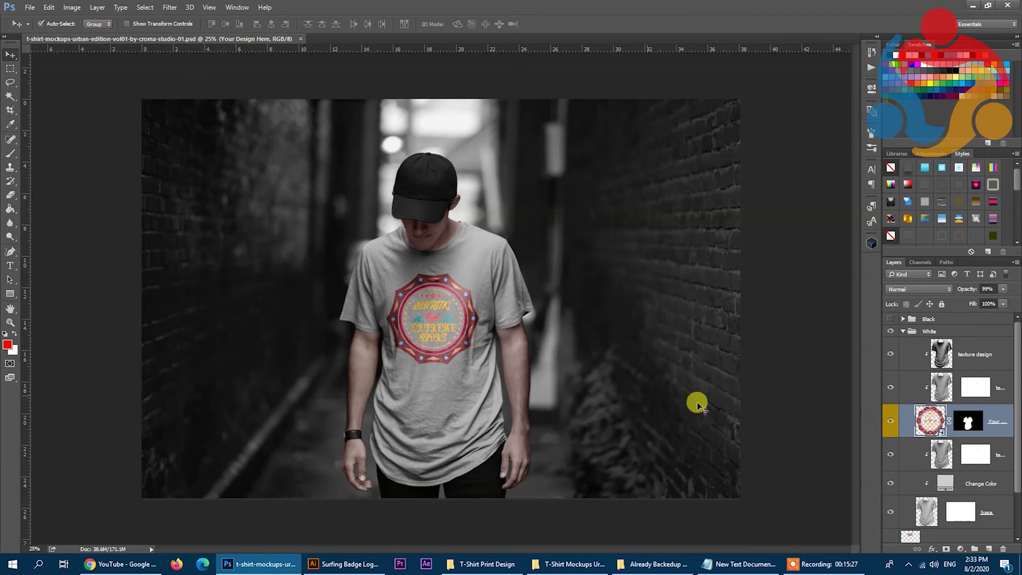
Select the Your Design Here layer in the mockup's Layers panel.
click(940, 429)
Paste the Summer Vibes T-Shirt Design-01 image into the Rectangle 1.psb smart object.
double_click(942, 431)
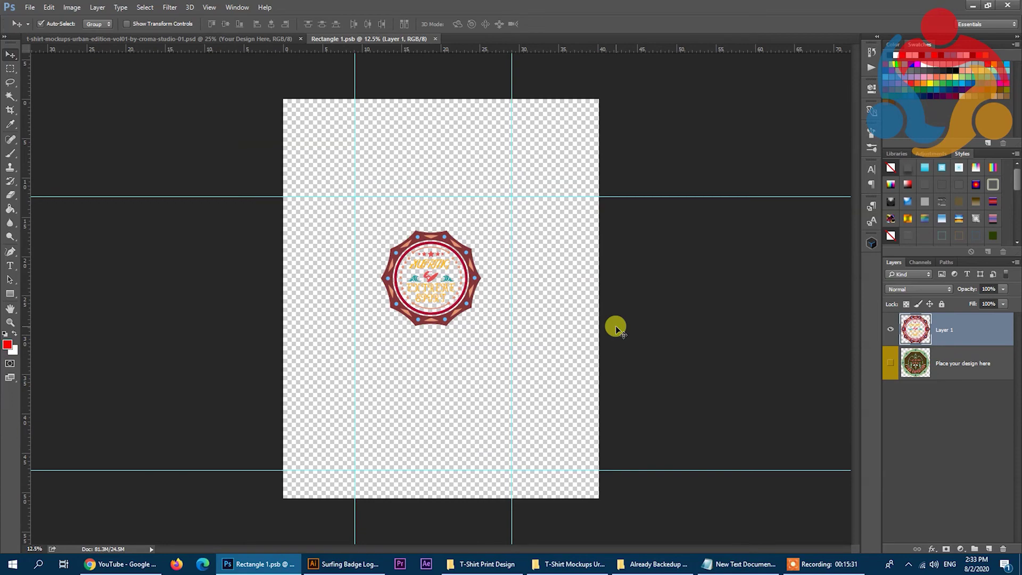
key(ctrl+o)
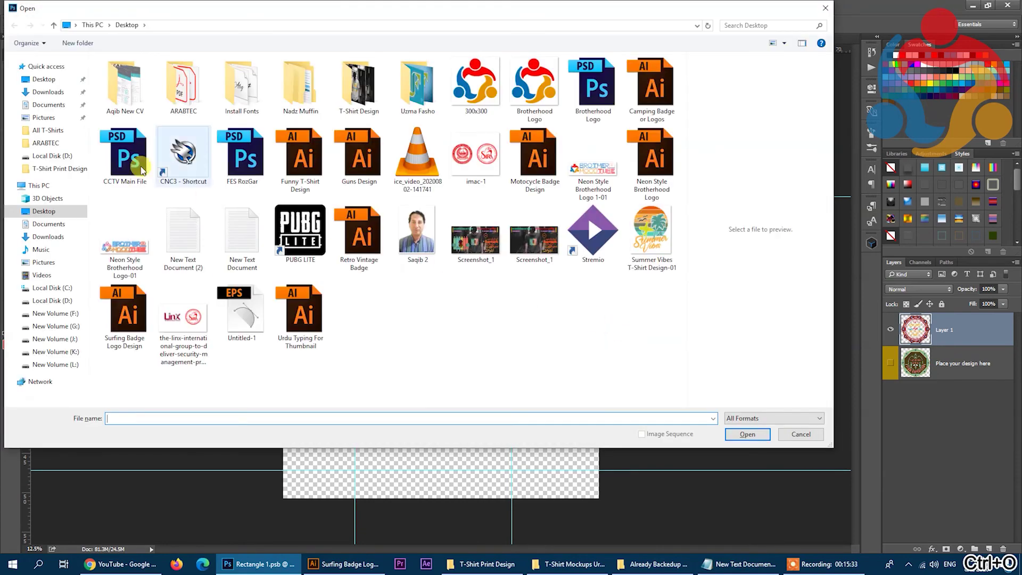
click(651, 234)
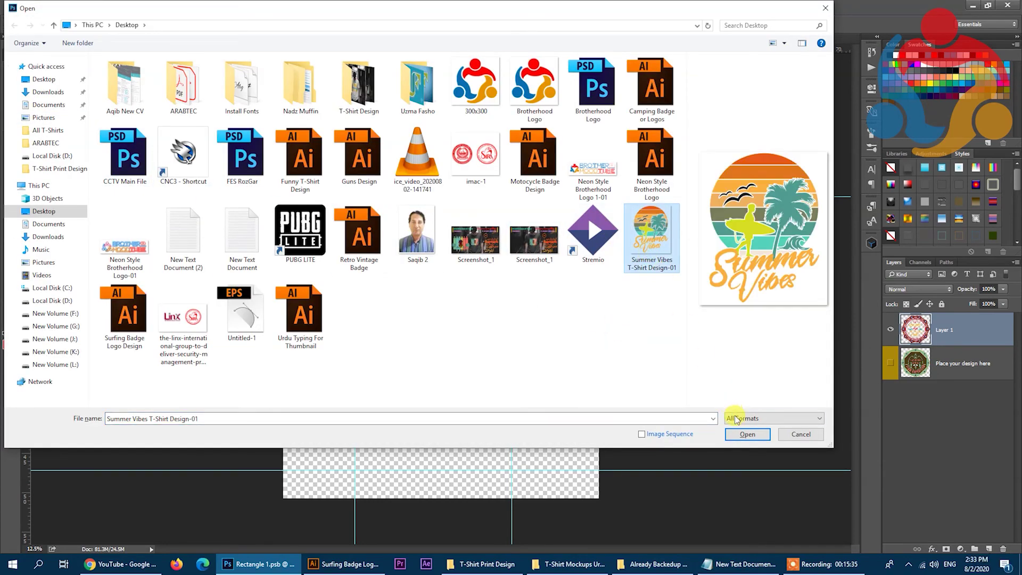
click(748, 434)
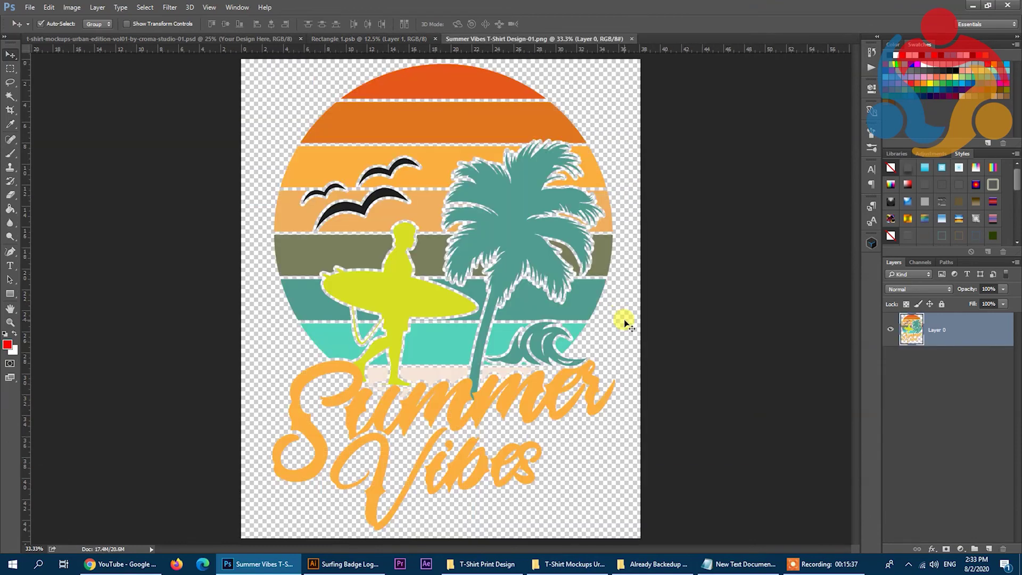
key(ctrl+a)
key(ctrl+c)
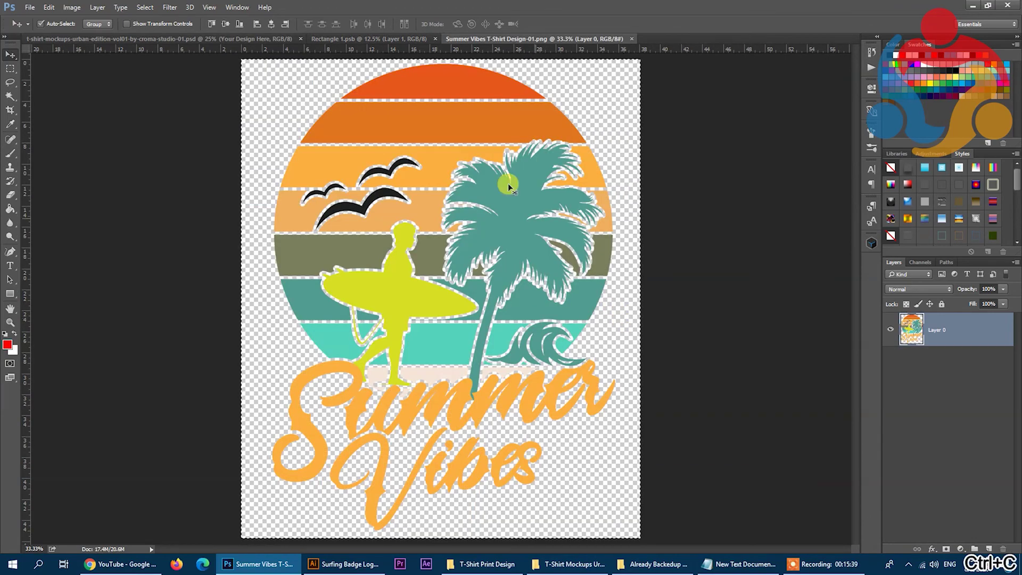
click(368, 41)
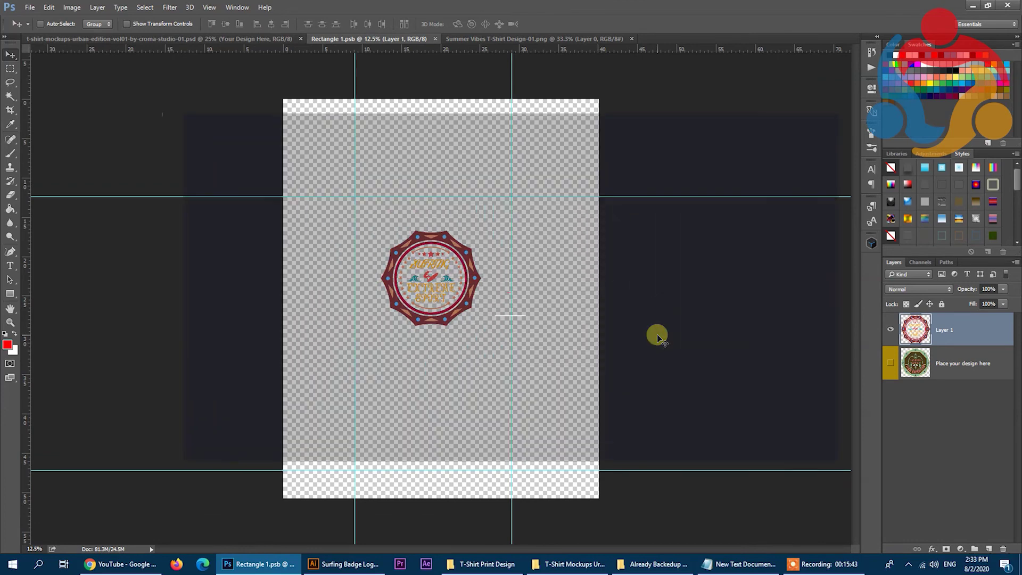
key(ctrl+v)
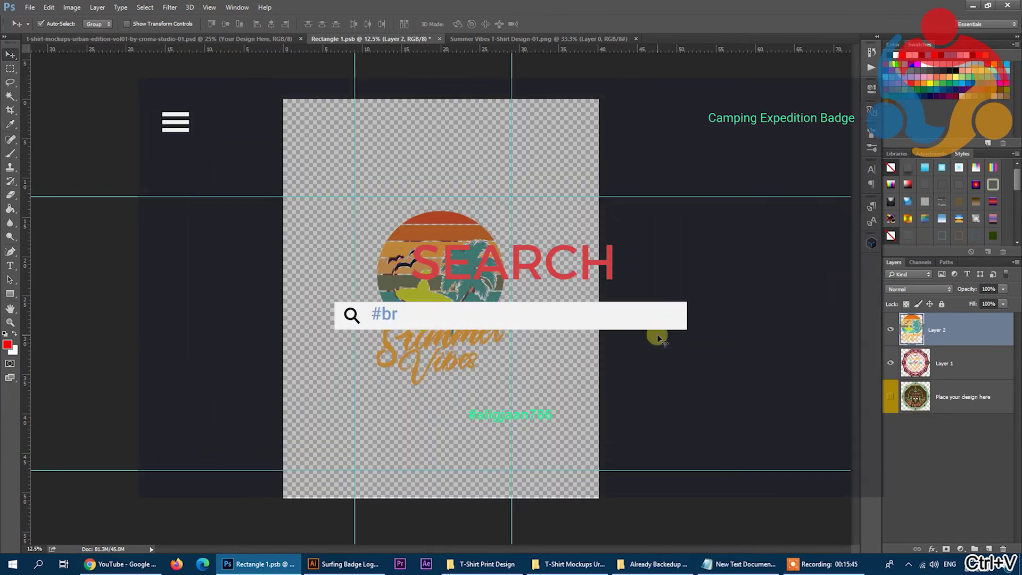
Scale the design, nudge it down and right, hide Layer 1, and save the smart object.
key(ctrl+t)
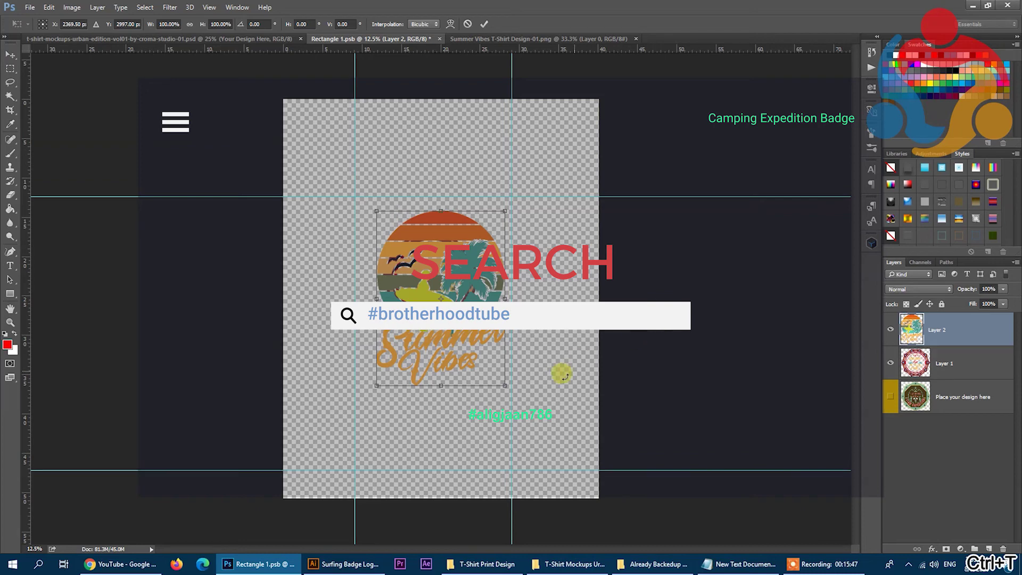
drag(505, 385, 479, 356)
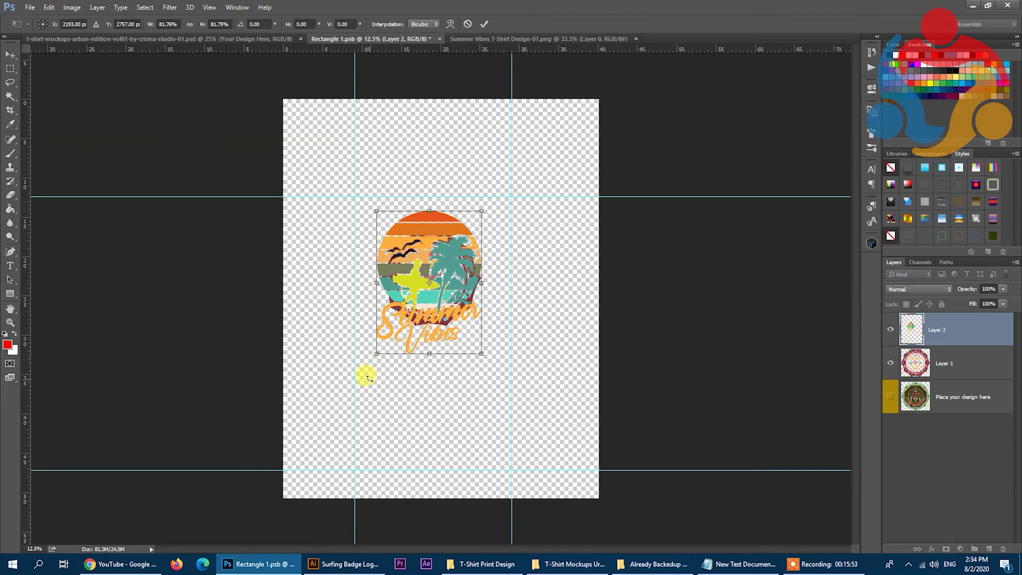
drag(380, 351, 383, 353)
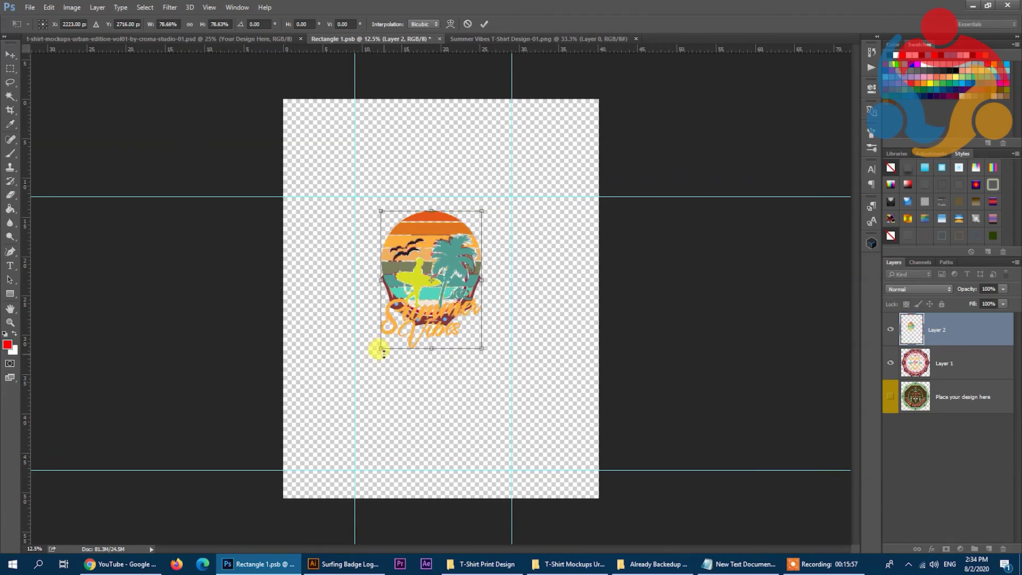
key(shift+Down)
key(shift+Down)
key(shift+Down)
key(shift+Down)
key(shift+Down)
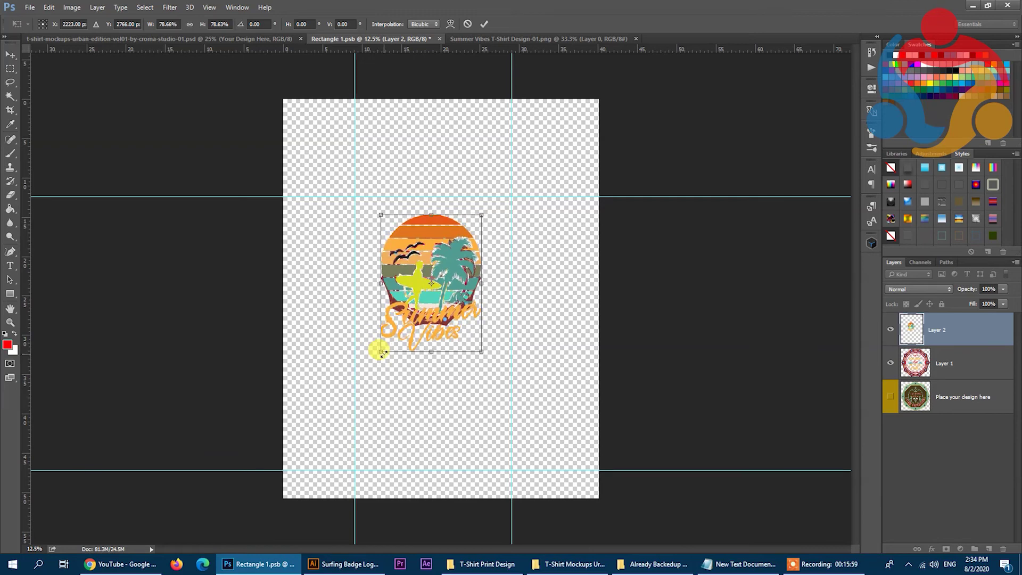
key(shift+Down)
key(shift+Down)
key(shift+Down)
key(shift+Down)
key(shift+Down)
key(shift+Down)
key(shift+Down)
key(shift+Down)
key(shift+Down)
key(shift+Down)
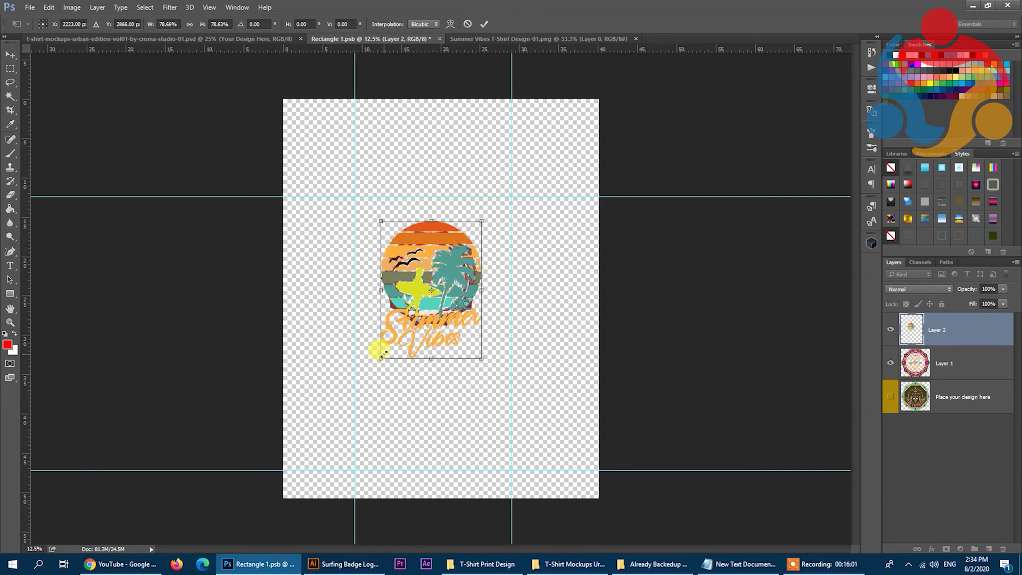
key(shift+Down)
key(shift+Down)
key(shift+Down)
key(shift+Down)
key(shift+Down)
key(shift+Down)
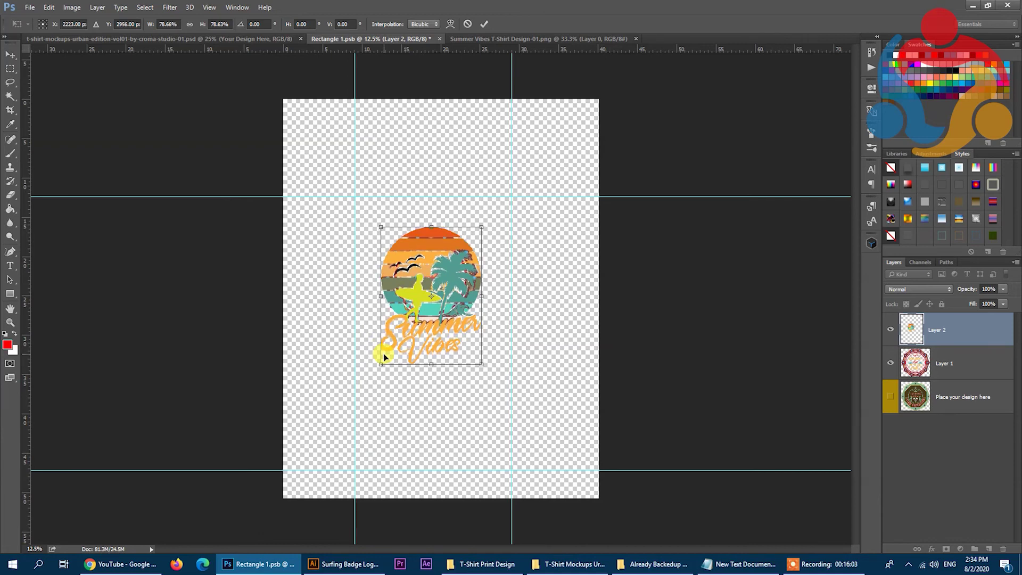
key(shift+Down)
key(shift+Down)
key(shift+Right)
key(shift+Right)
key(shift+Right)
key(shift+Right)
key(shift+Right)
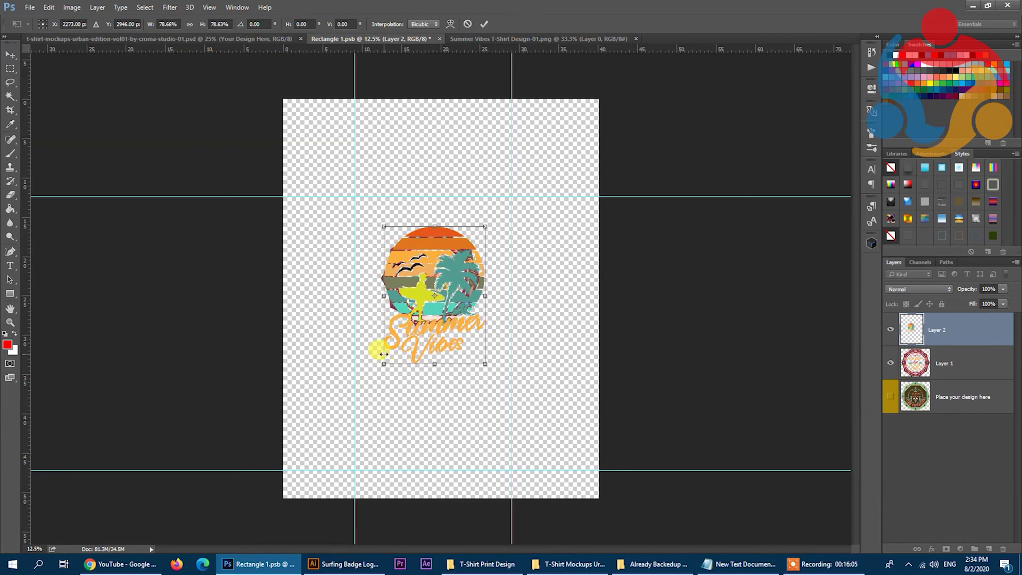
key(Return)
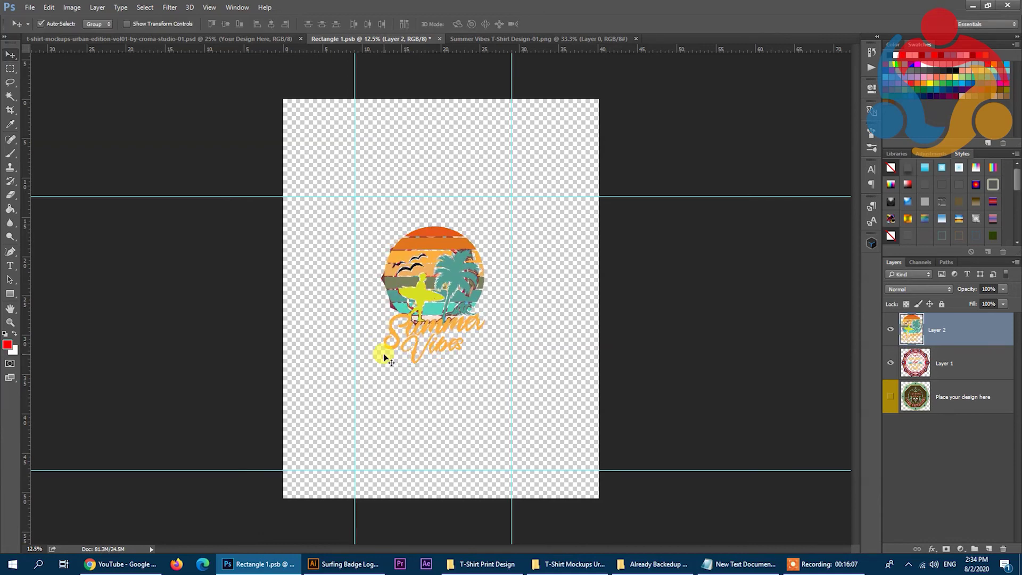
click(889, 363)
key(ctrl+s)
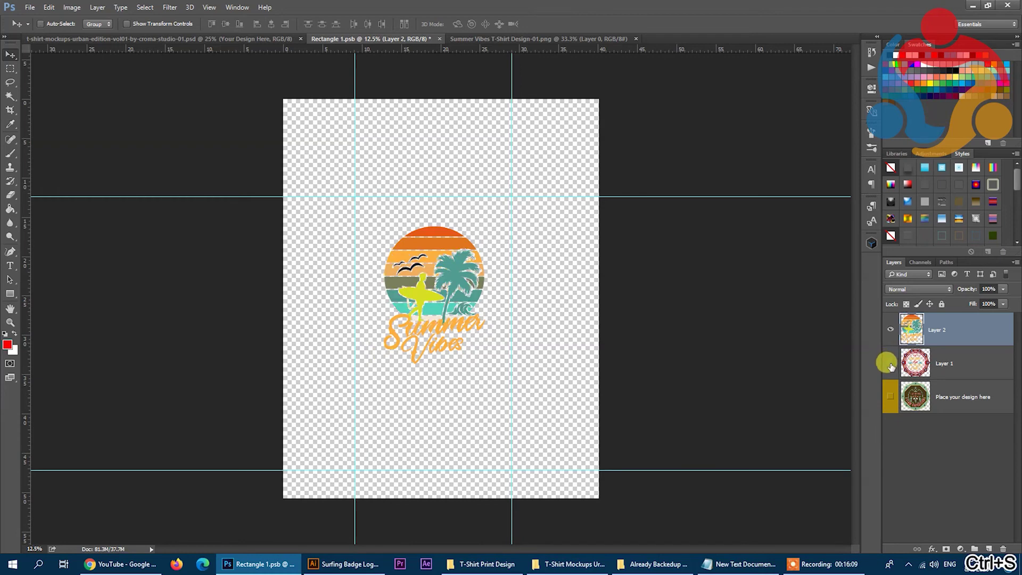
Set the mockup's Change Color fill layer to black 000000.
click(222, 39)
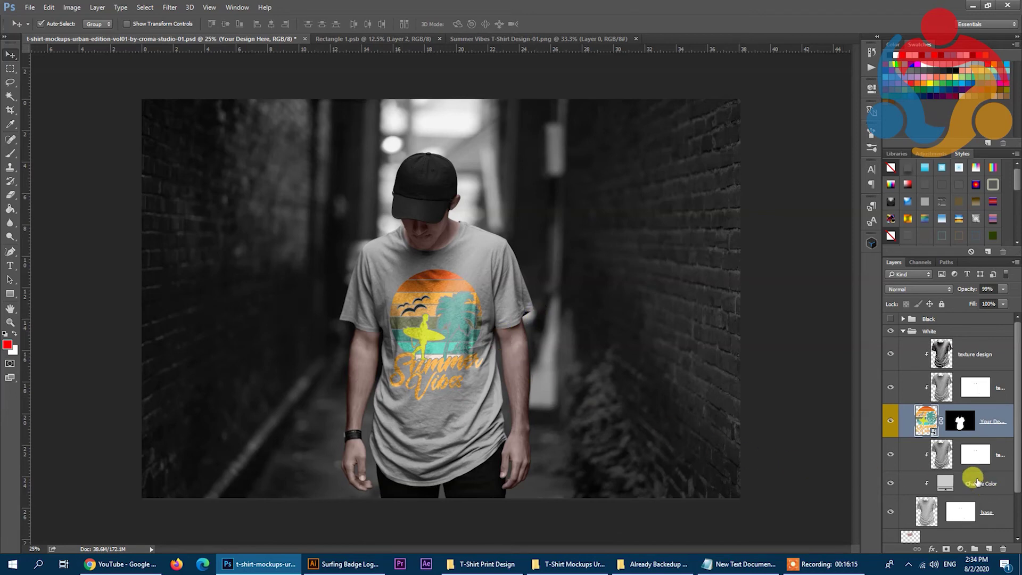
double_click(946, 483)
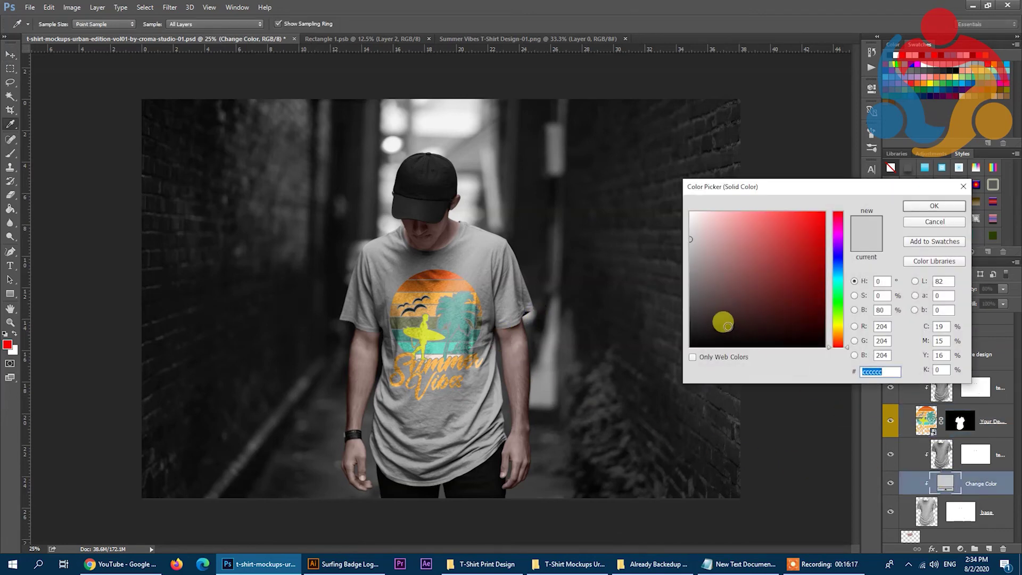
drag(720, 321, 682, 362)
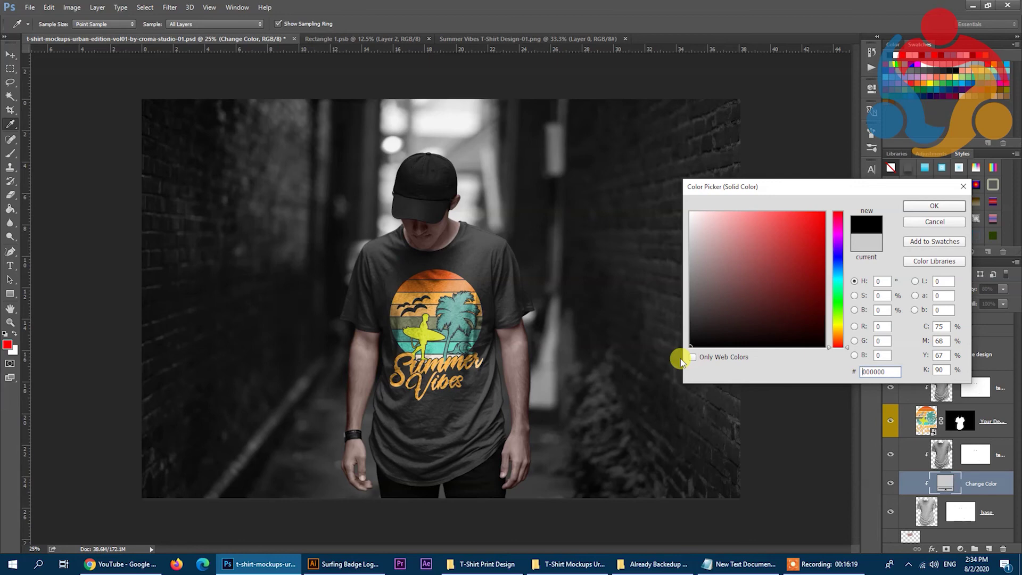
click(934, 207)
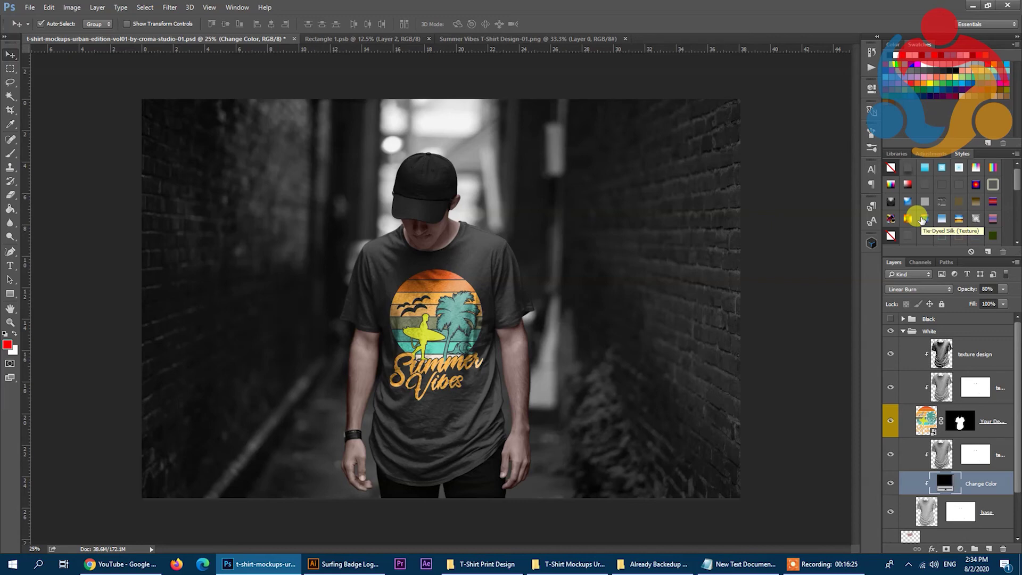
Save As into the Desktop > T-Shirt Design folder with JPEG format.
click(30, 7)
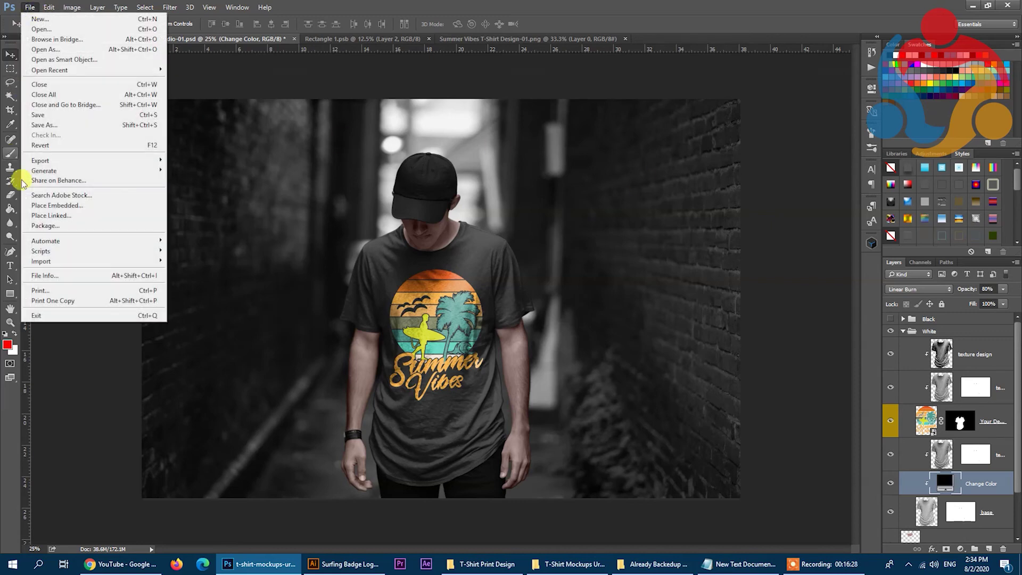
click(51, 125)
click(44, 79)
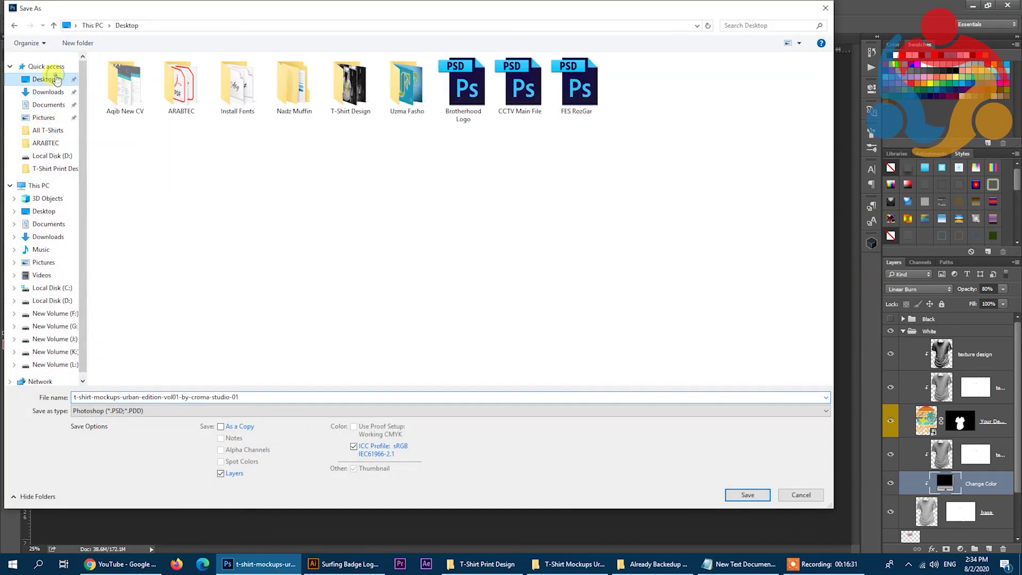
double_click(351, 88)
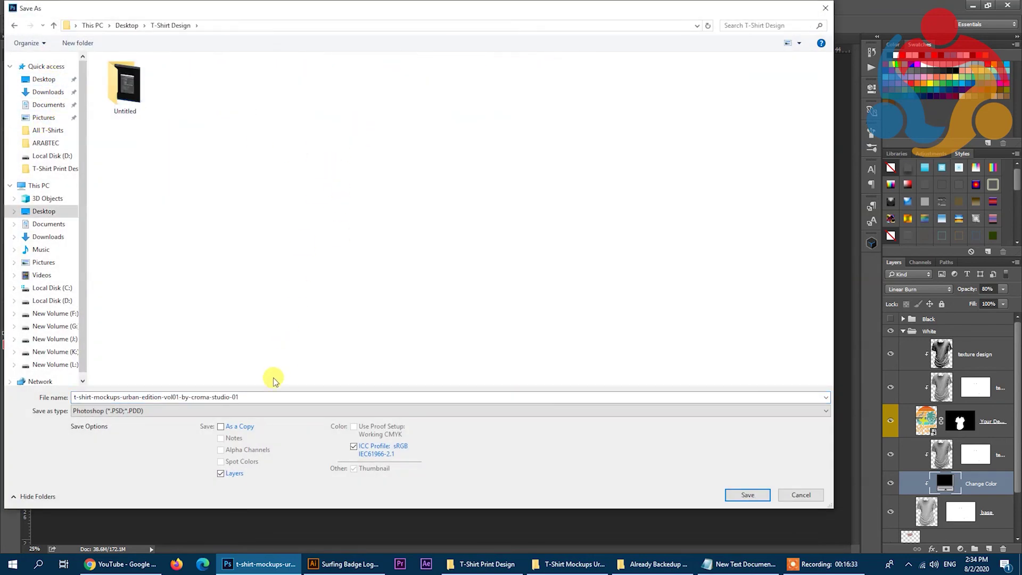
click(260, 412)
click(206, 304)
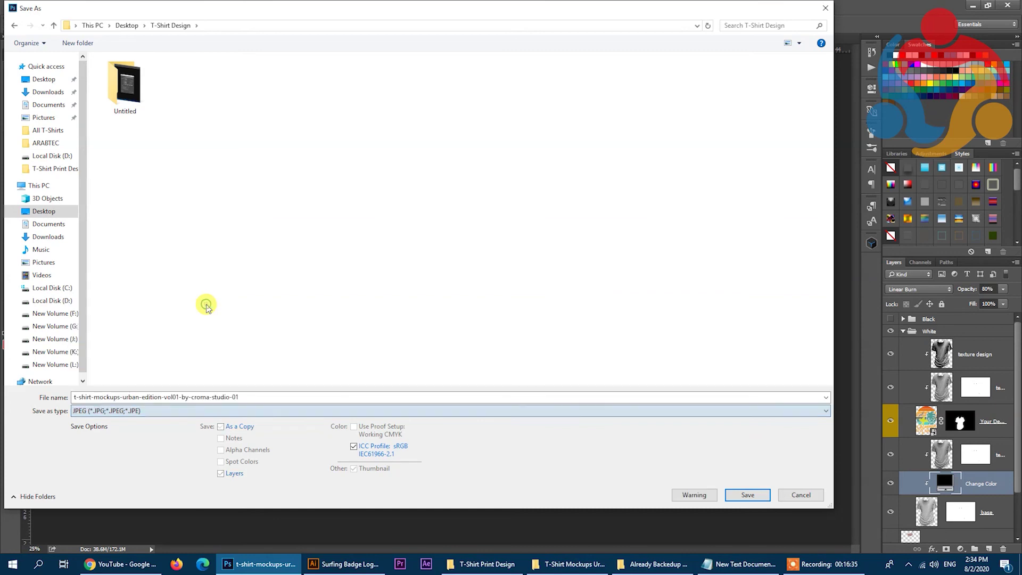
Name the file 49, save at maximum JPEG quality, and close the Summer Vibes PNG.
double_click(500, 393)
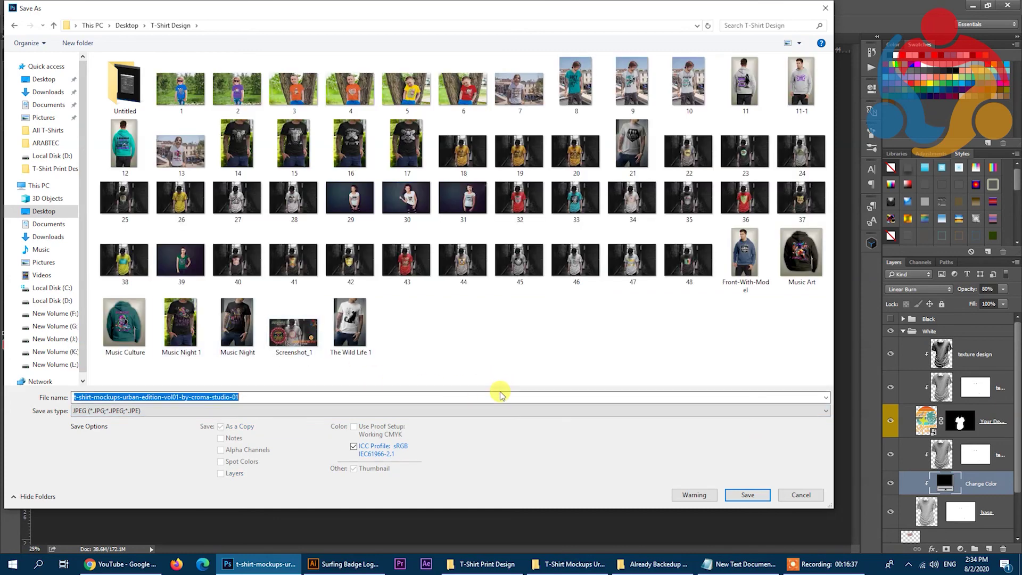
text(49)
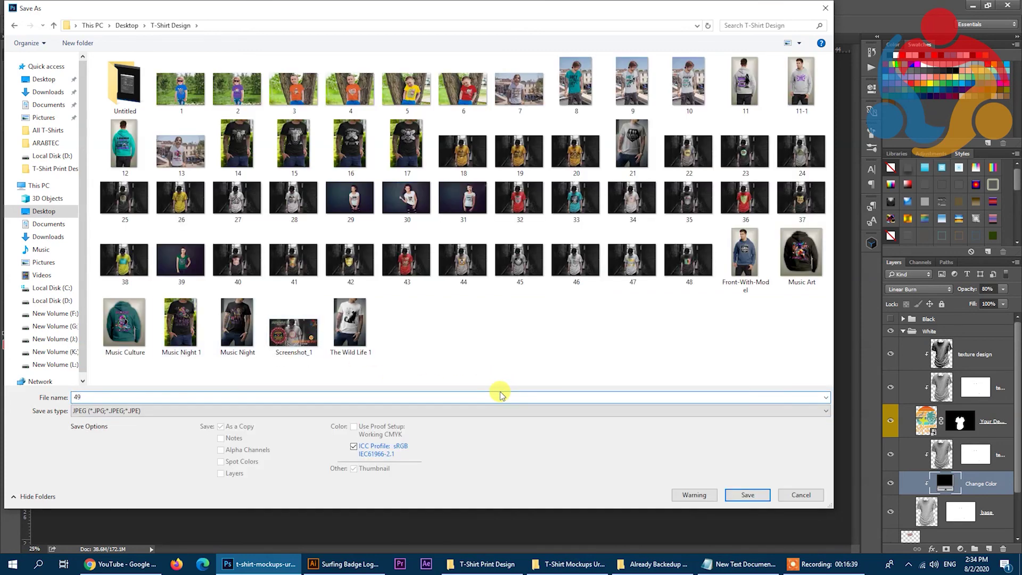
click(748, 495)
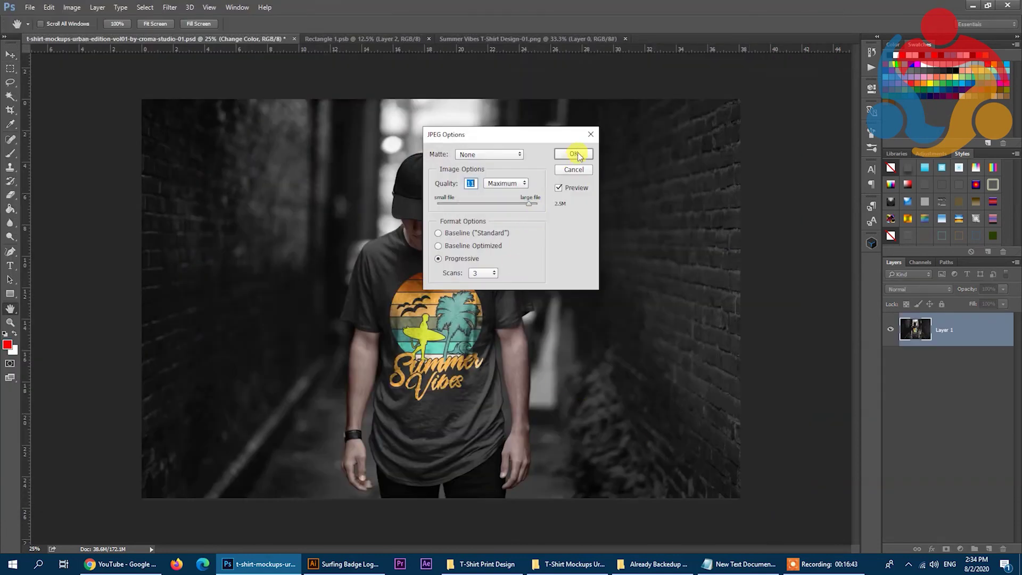
click(575, 155)
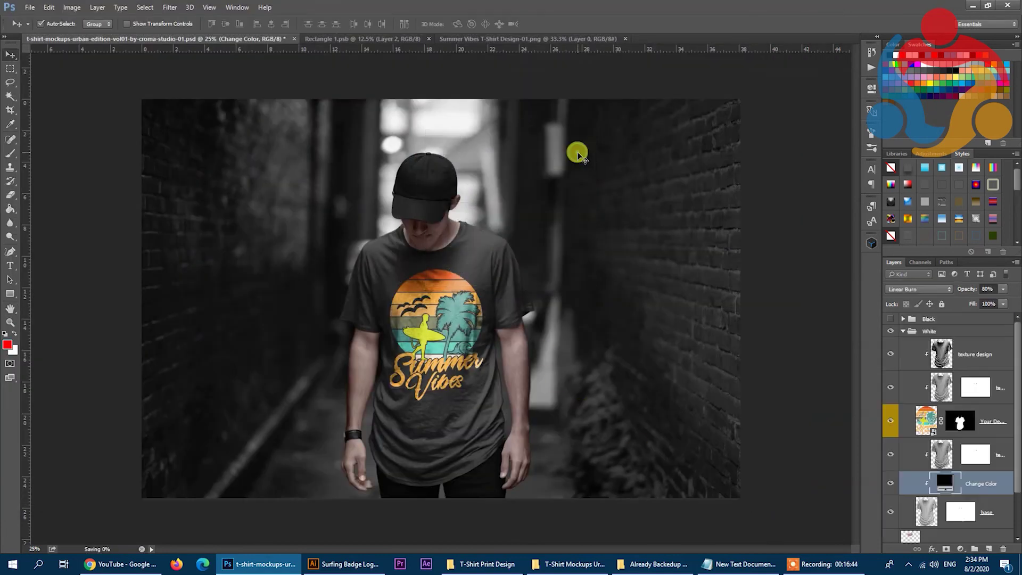
click(626, 40)
Close the Photoshop documents unsaved and return to Illustrator's Surfing Badge file, closing the Stroke/Transparency panel.
click(429, 39)
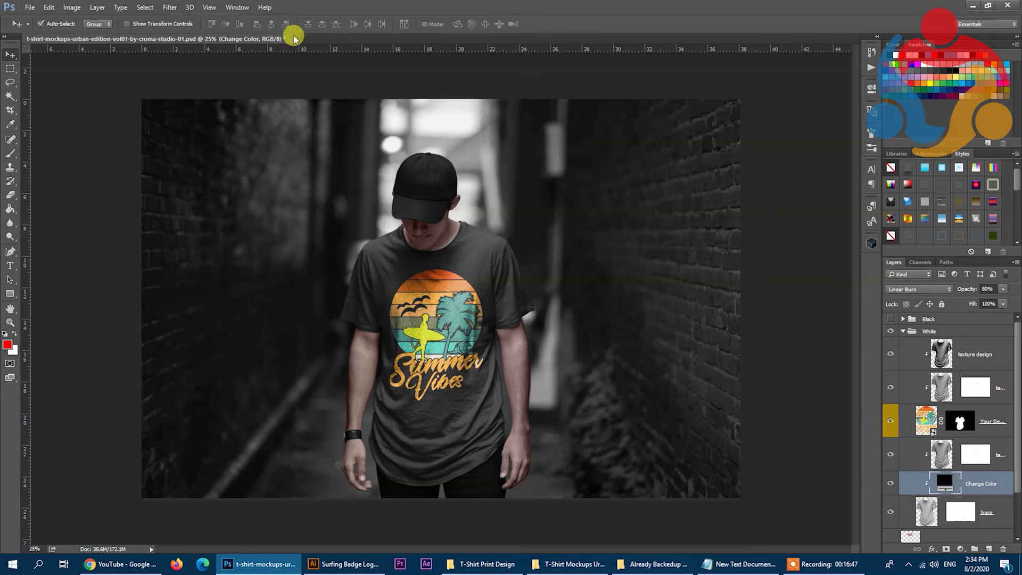
click(294, 39)
click(500, 205)
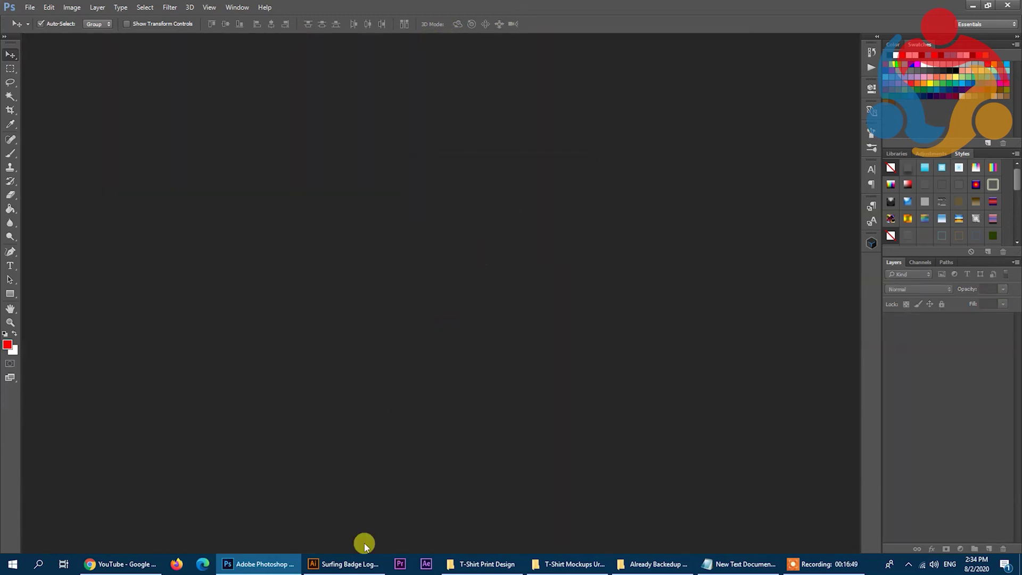
click(344, 564)
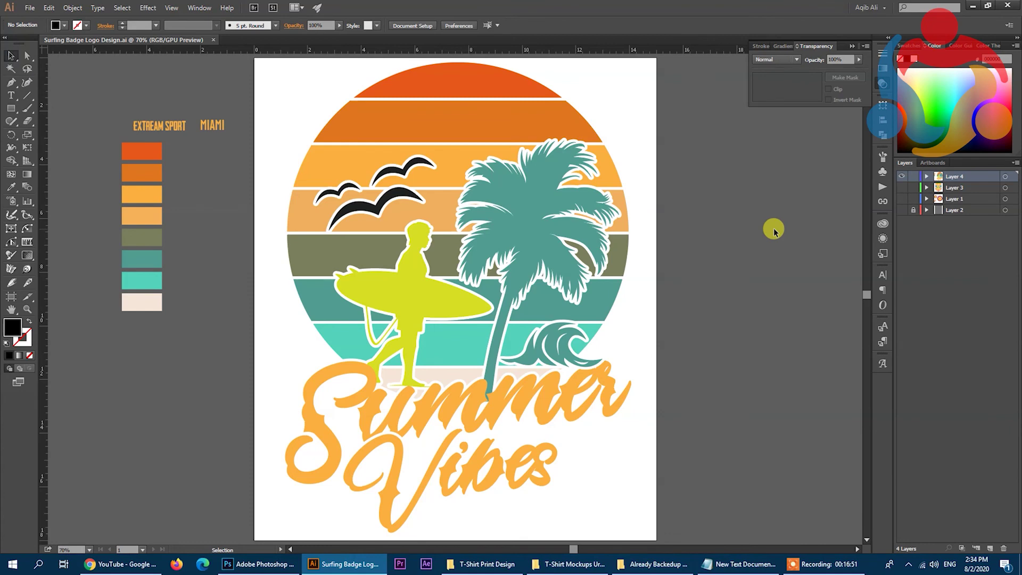
click(851, 45)
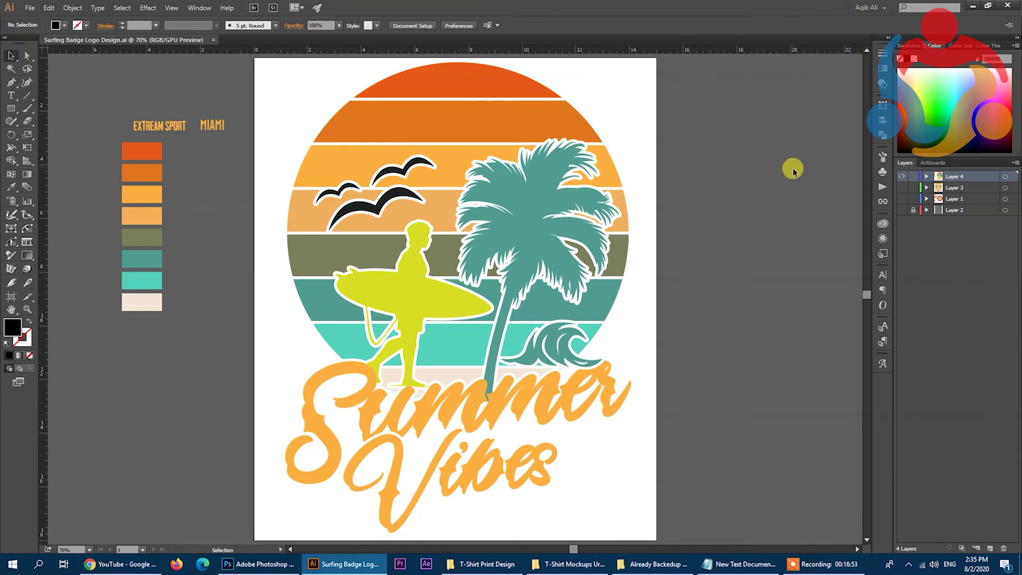